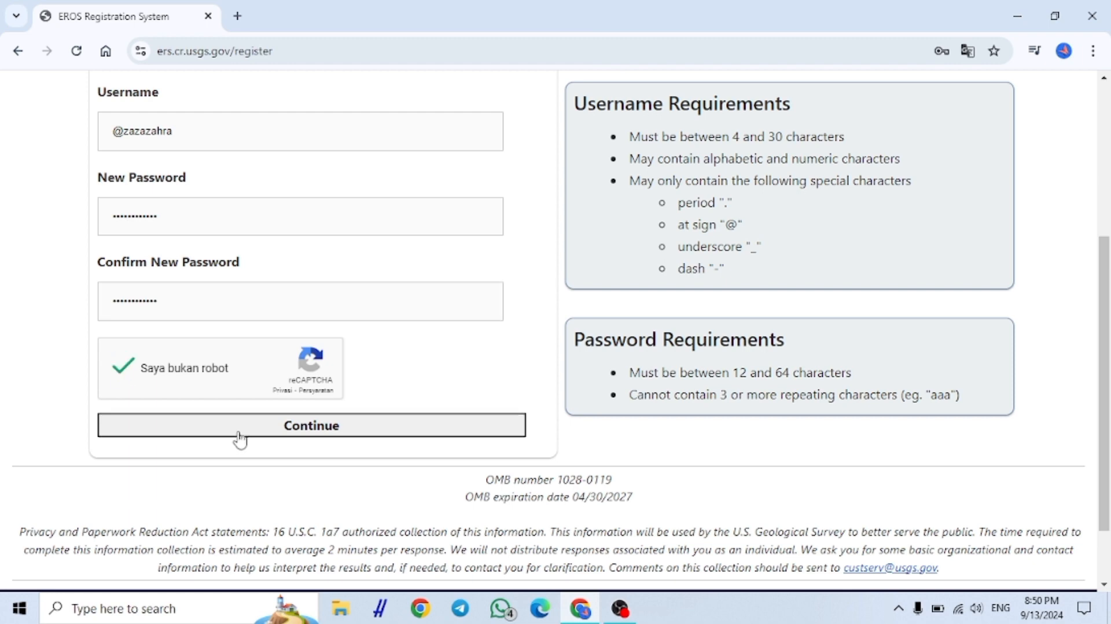
# Continue the account registration, mark End user as a data-user characteristic and begin the Other description with "I Want to"
pyautogui.click(239, 431)
pyautogui.click(293, 196)
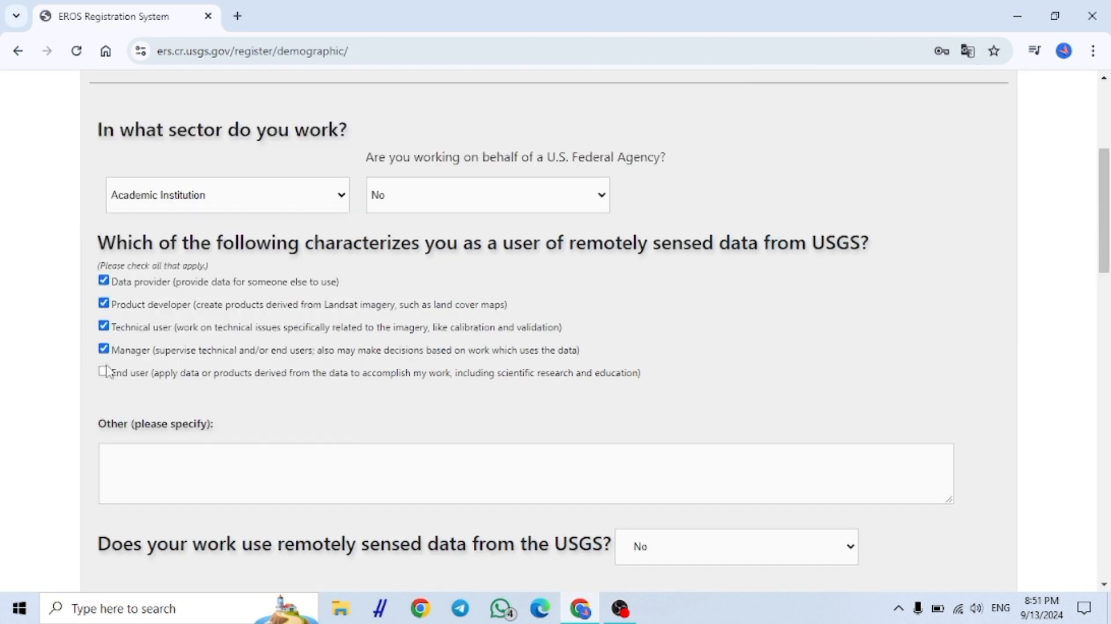
pyautogui.click(103, 370)
pyautogui.click(340, 457)
pyautogui.write('I Want to')
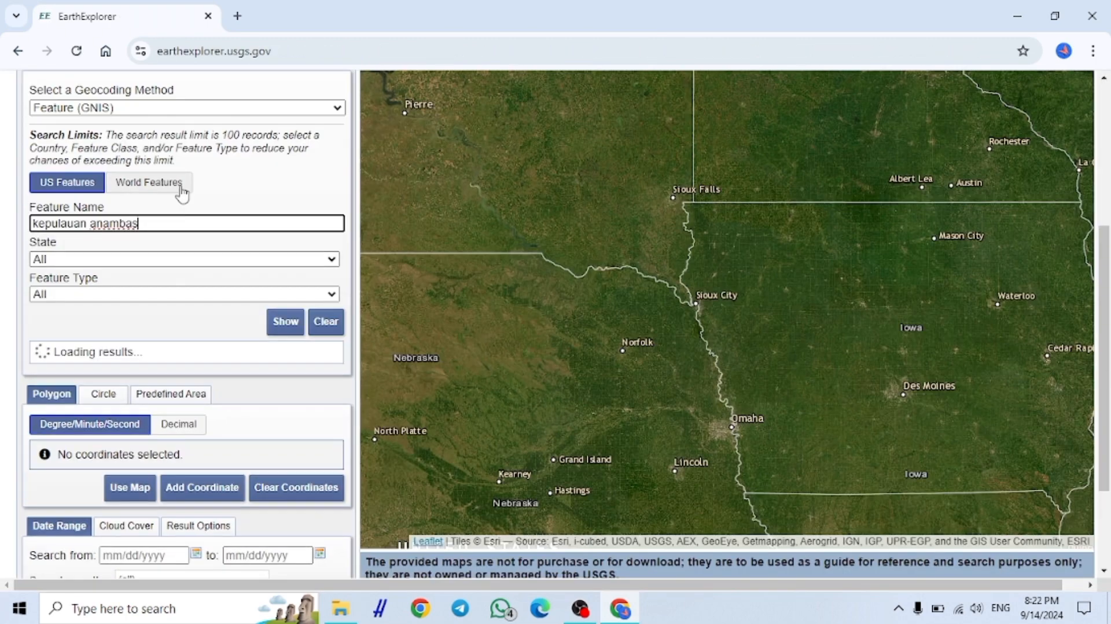
# Find kepulauan anambas among the world features and place the search point on Pulau Tenak
pyautogui.click(174, 182)
pyautogui.click(302, 350)
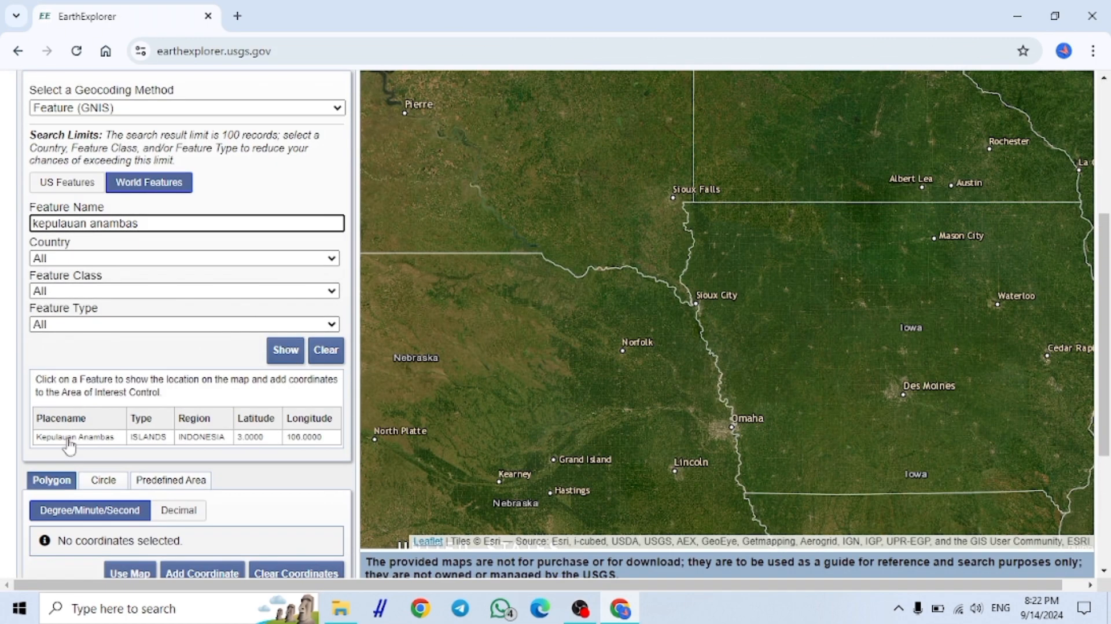
pyautogui.click(69, 437)
pyautogui.scroll(8, 695, 266)
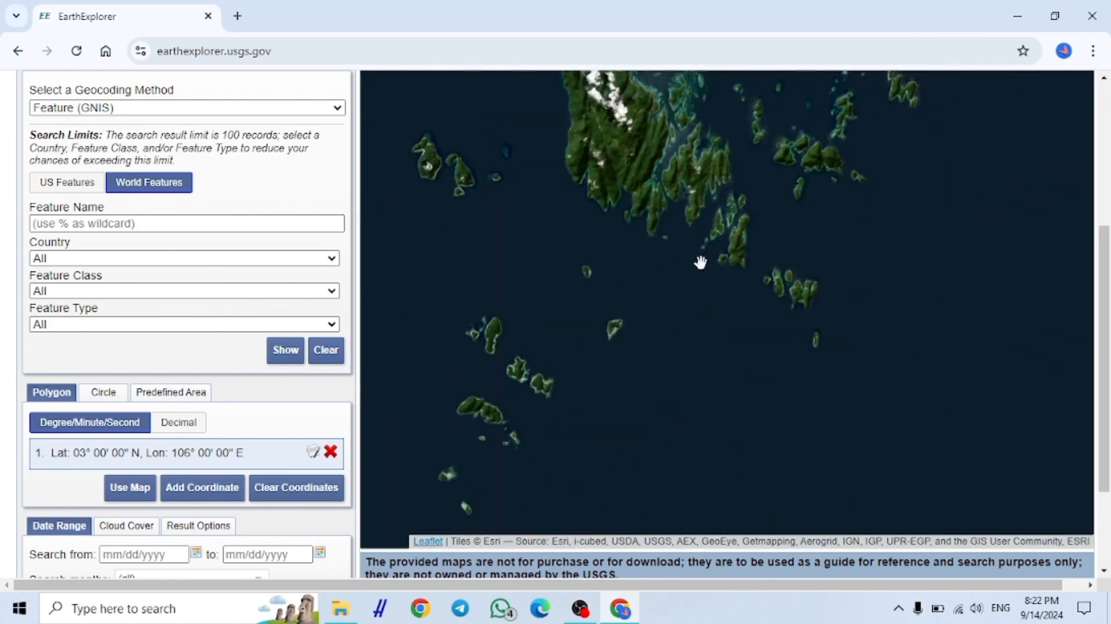
pyautogui.click(751, 238)
# Set the start and end dates of the imagery search range
pyautogui.scroll(-3, 750, 238)
pyautogui.click(154, 416)
pyautogui.click(164, 451)
pyautogui.click(267, 416)
pyautogui.click(293, 450)
# Select Landsat 8-9 OLI/TIRS, Landsat 7 ETM+ and Landsat 4-5 TM from Landsat Collection 2 Level-1 and show the matching scenes
pyautogui.click(132, 479)
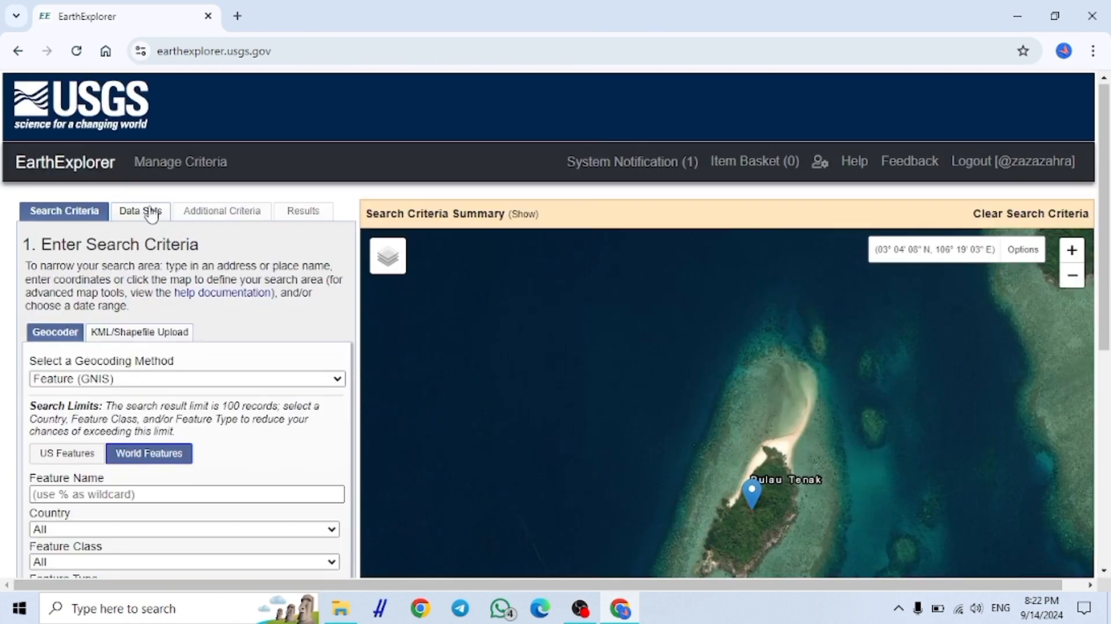
pyautogui.scroll(-5, 233, 380)
pyautogui.click(64, 415)
pyautogui.scroll(-2, 168, 439)
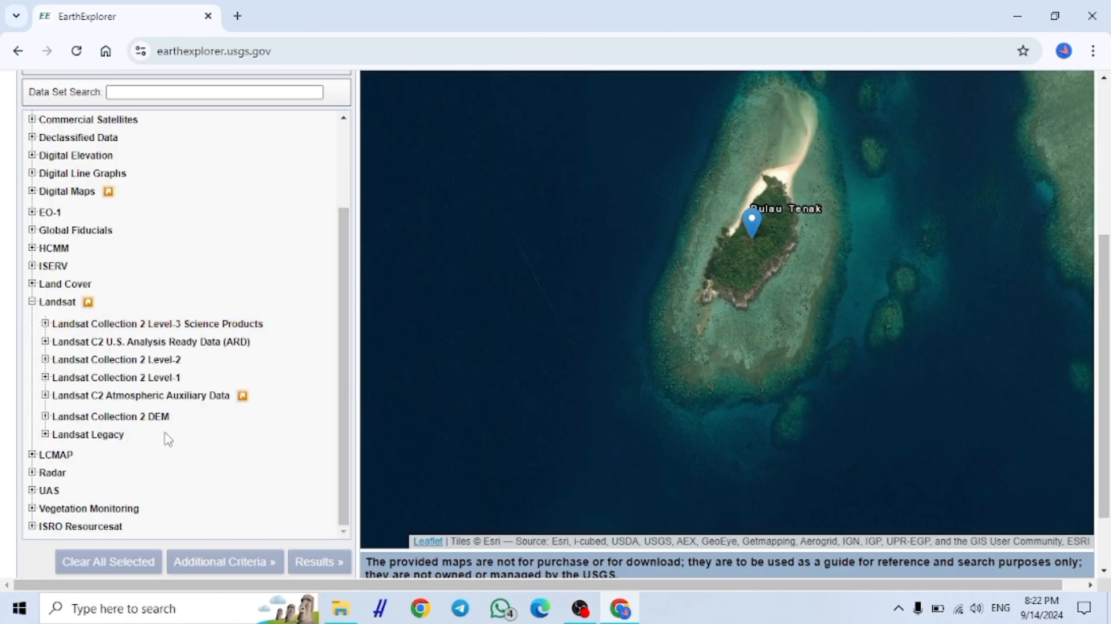
pyautogui.click(173, 382)
pyautogui.click(70, 397)
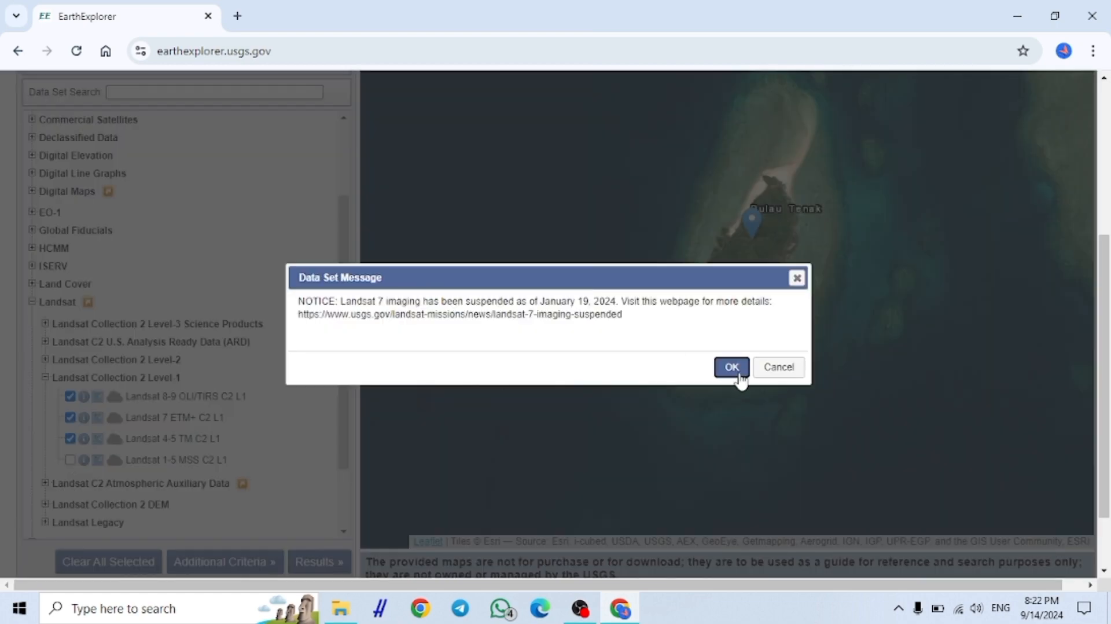
pyautogui.click(732, 366)
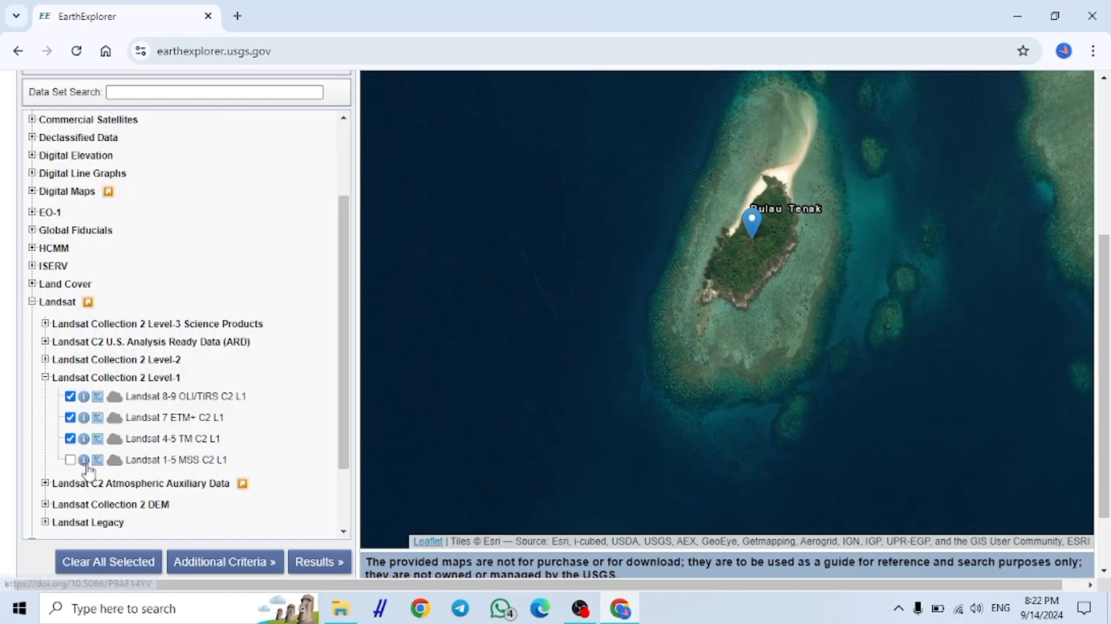
pyautogui.click(315, 562)
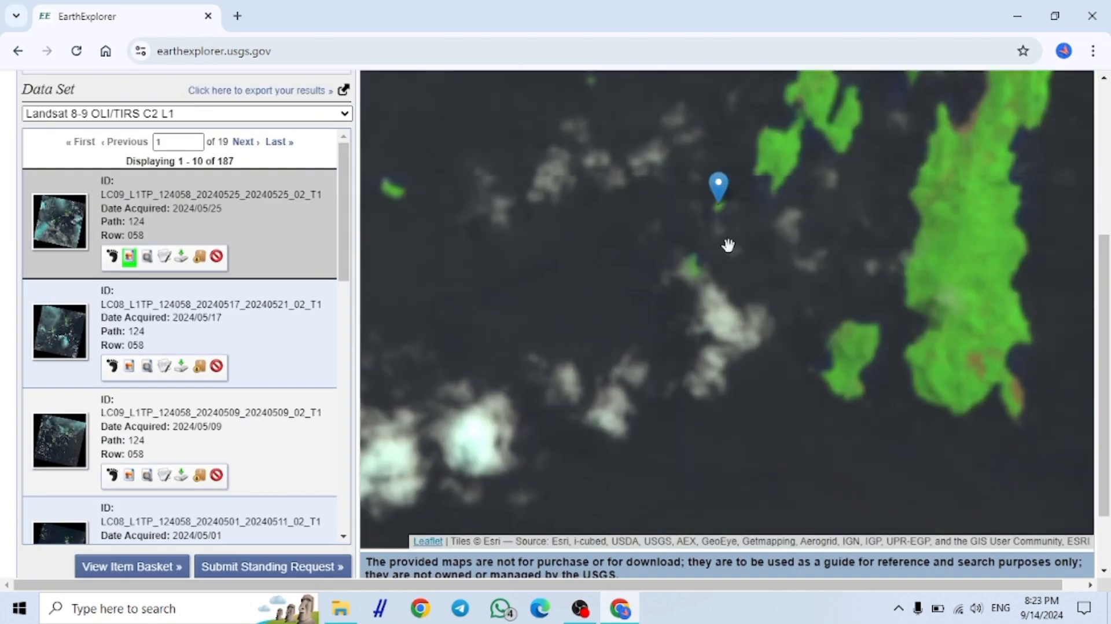
# Inspect the 2024/05/25 scene overlay around the marked island and download that scene
pyautogui.scroll(2, 727, 245)
pyautogui.moveTo(728, 245)
pyautogui.mouseDown()
pyautogui.moveTo(726, 367)
pyautogui.moveTo(793, 245)
pyautogui.moveTo(744, 248)
pyautogui.mouseUp()
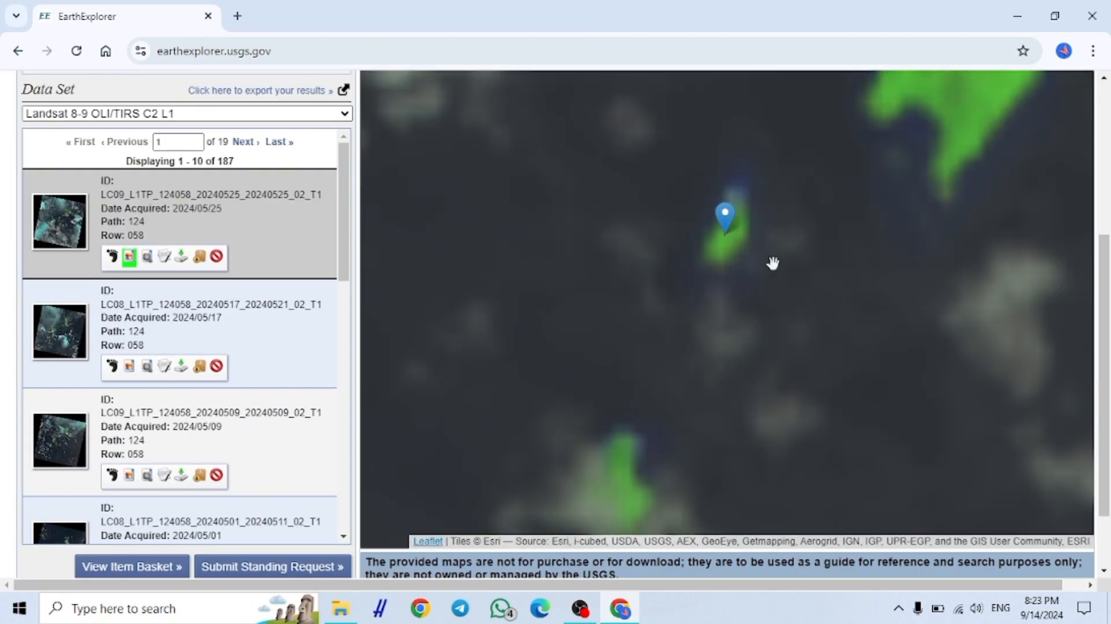
pyautogui.scroll(-2, 769, 256)
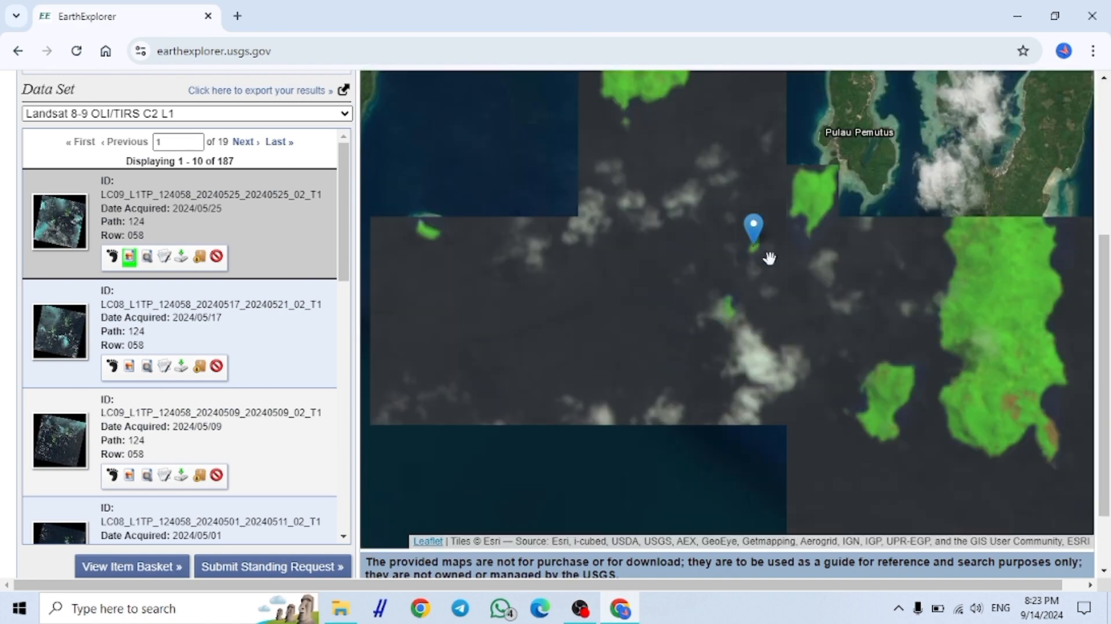
pyautogui.click(181, 256)
pyautogui.click(469, 262)
pyautogui.click(449, 191)
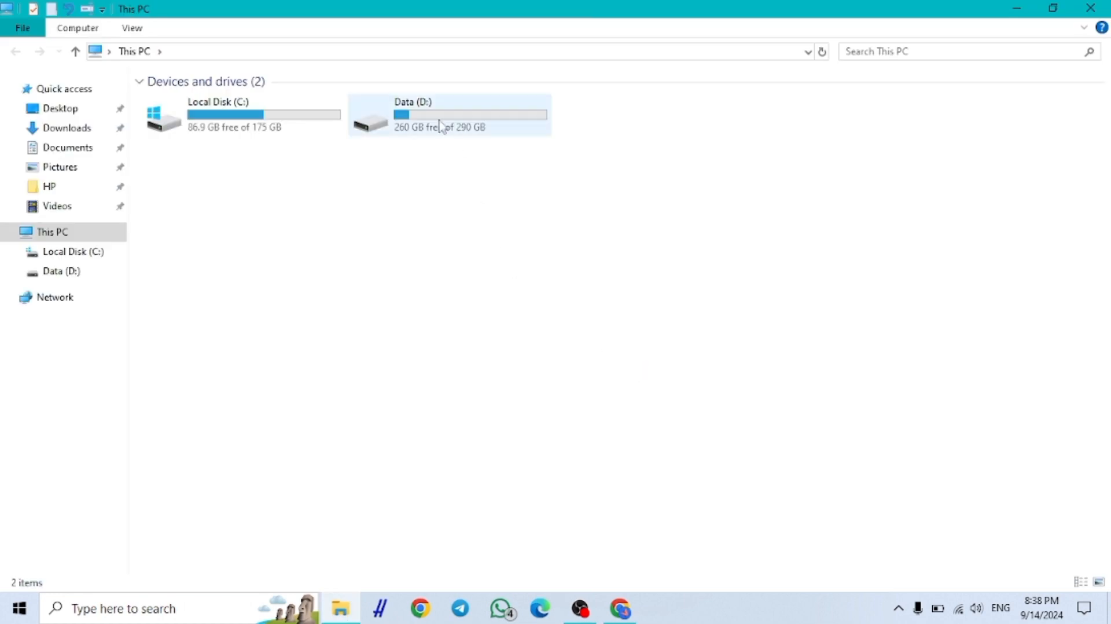
# Extract the 2019 LC08 archive from Downloads into the USGS folder inside isinya untuk SIG on drive D
pyautogui.click(111, 131)
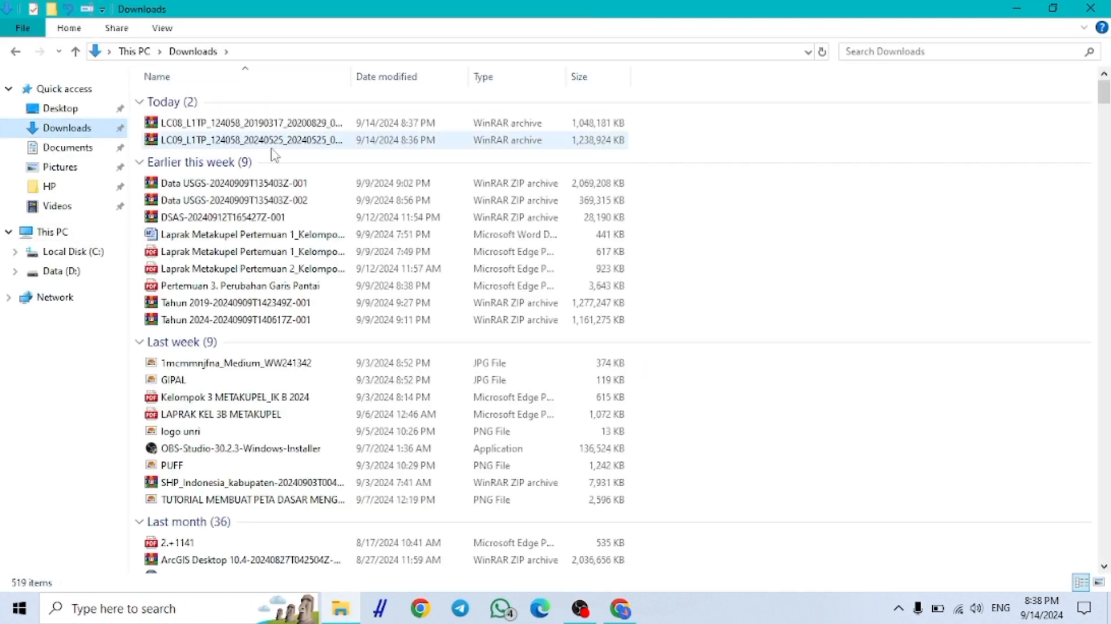
pyautogui.rightClick(292, 123)
pyautogui.click(341, 168)
pyautogui.click(624, 275)
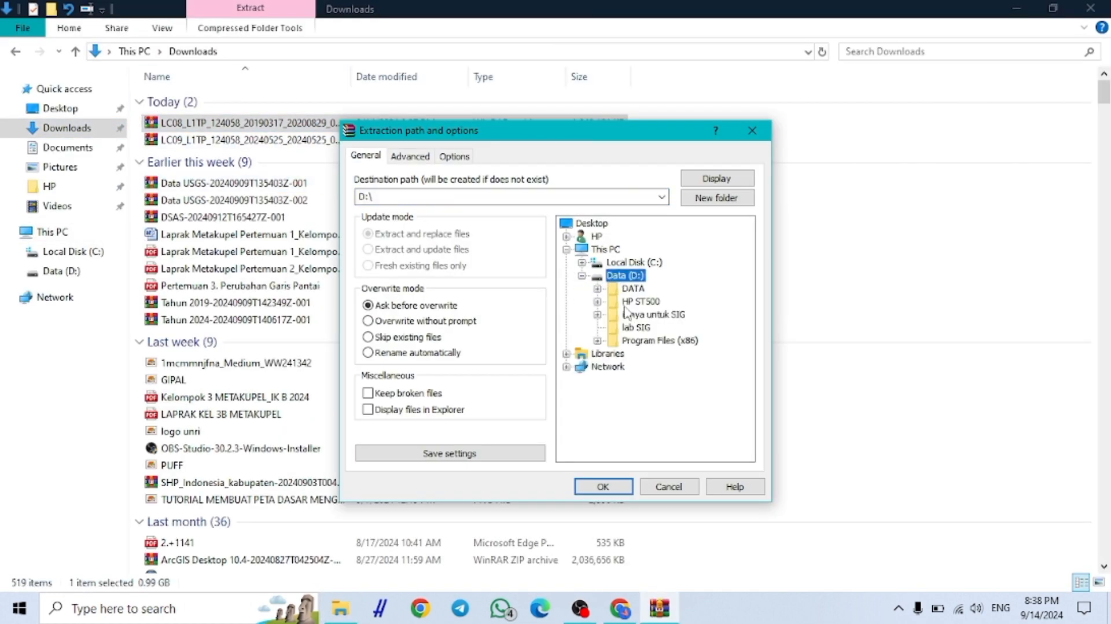
pyautogui.click(642, 302)
pyautogui.click(649, 380)
pyautogui.click(603, 485)
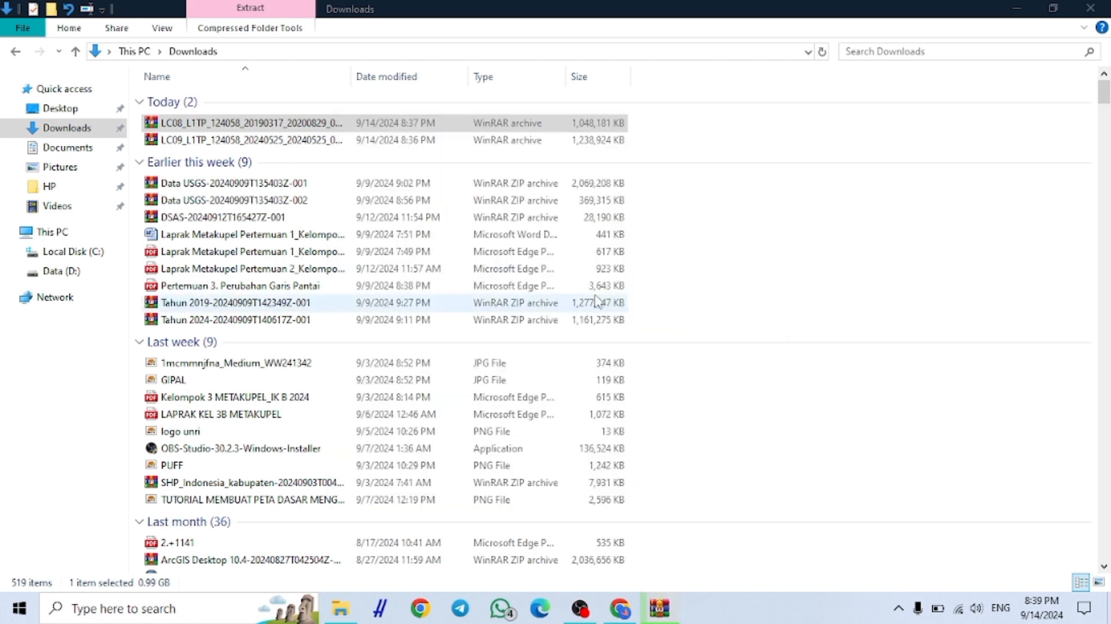
# Extract the 2024 LC09 archive into the USGS folder inside isinya untuk SIG on drive D
pyautogui.rightClick(712, 142)
pyautogui.click(551, 146)
pyautogui.rightClick(552, 142)
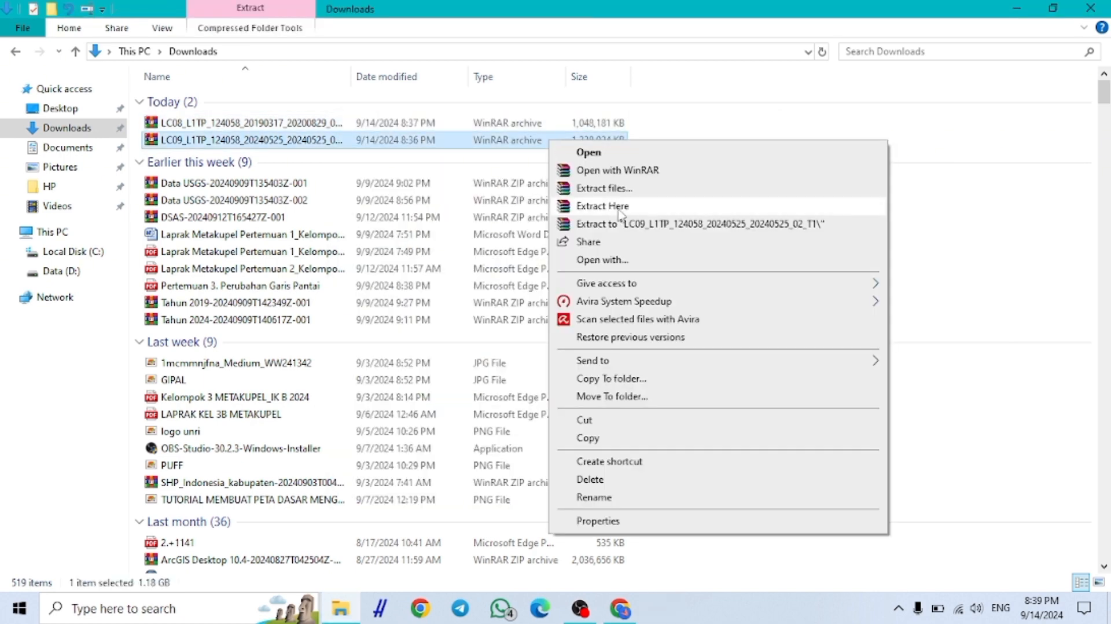
pyautogui.click(578, 154)
pyautogui.click(625, 275)
pyautogui.click(651, 314)
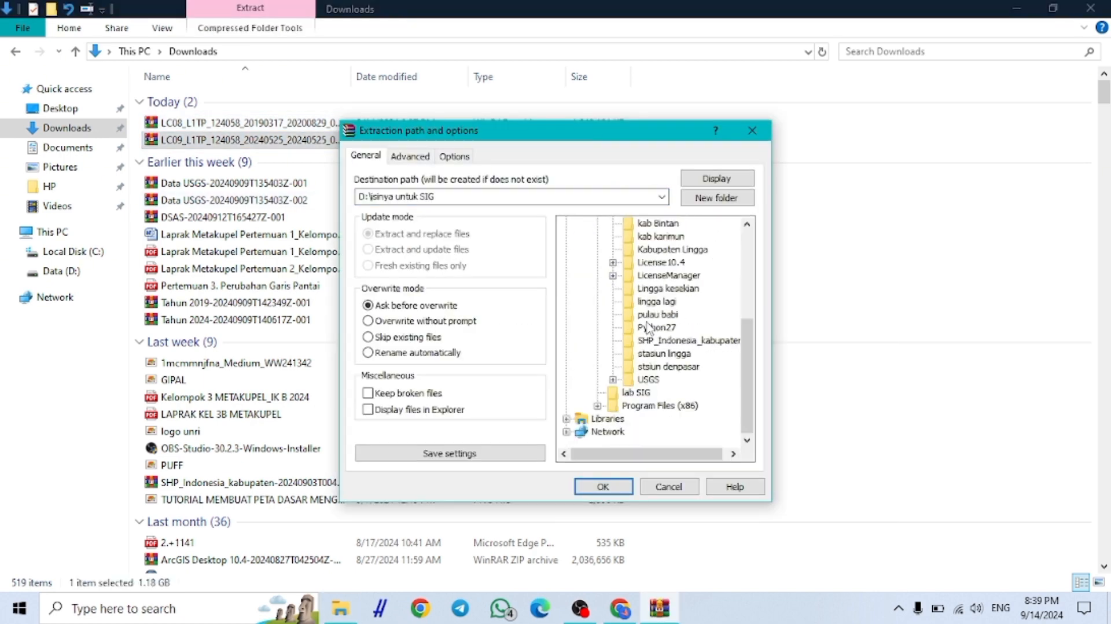
pyautogui.click(662, 385)
pyautogui.press('Return')
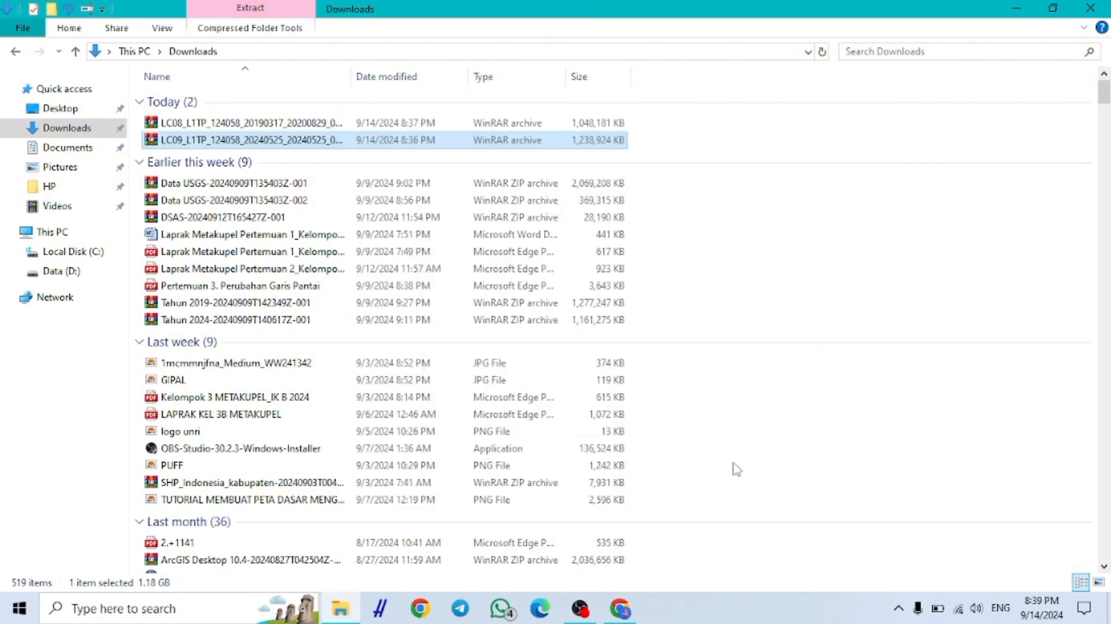
# Browse to the USGS folder on drive D and check the extracted Tahun 2019 imagery folder
pyautogui.click(69, 272)
pyautogui.doubleClick(262, 134)
pyautogui.doubleClick(473, 397)
pyautogui.doubleClick(350, 104)
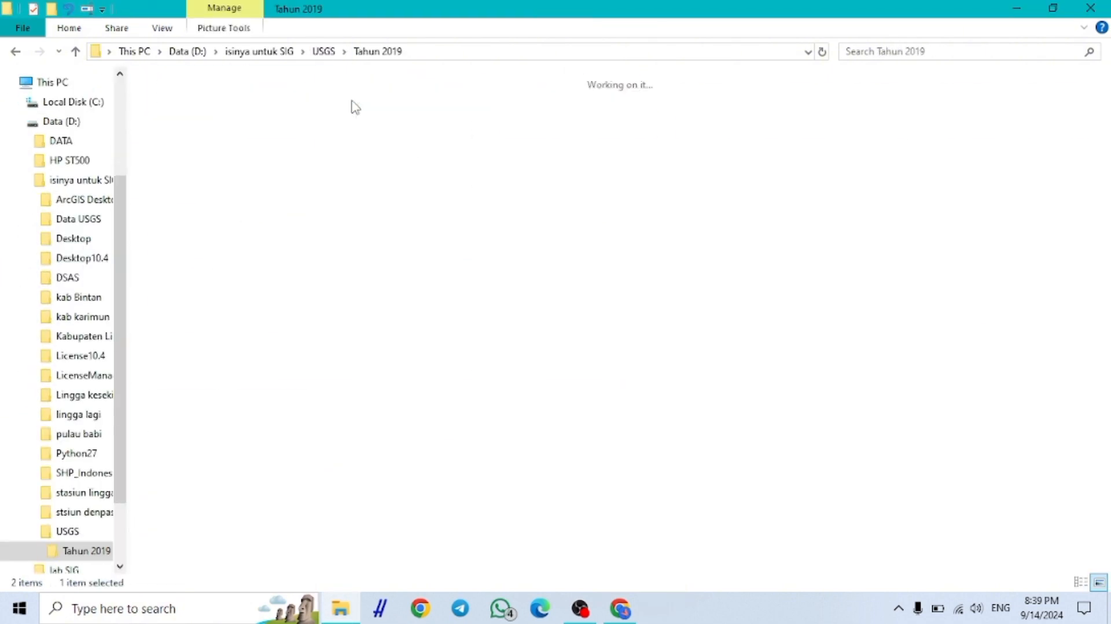
pyautogui.hotkey('alt', 'Left')
pyautogui.click(308, 120)
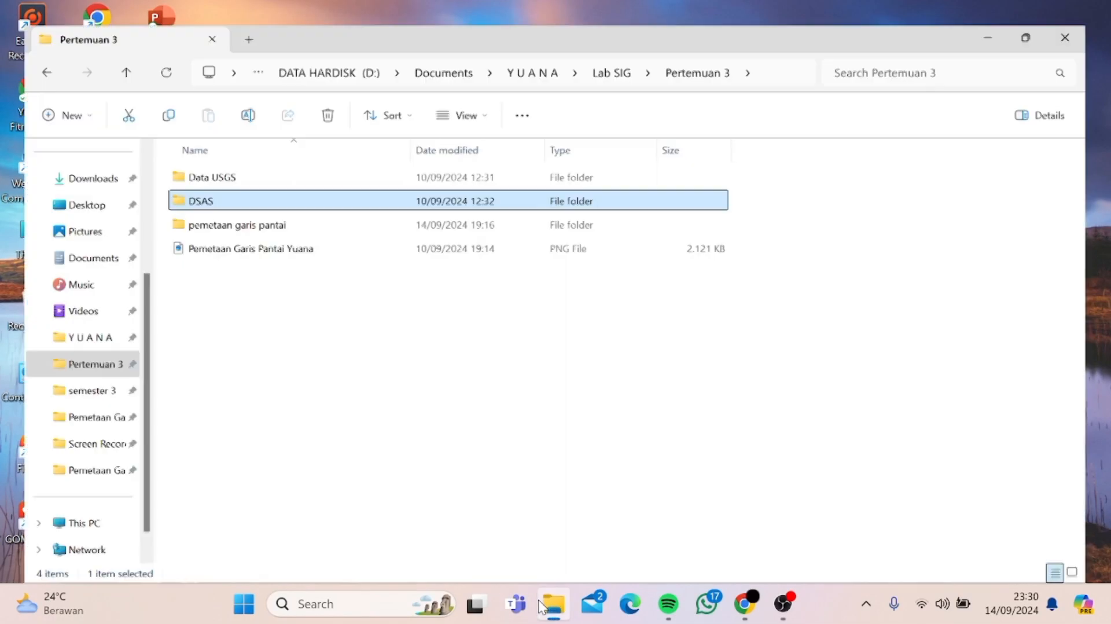
# Install the DSASAddin ArcGIS add-in from the DSAS folder
pyautogui.doubleClick(253, 187)
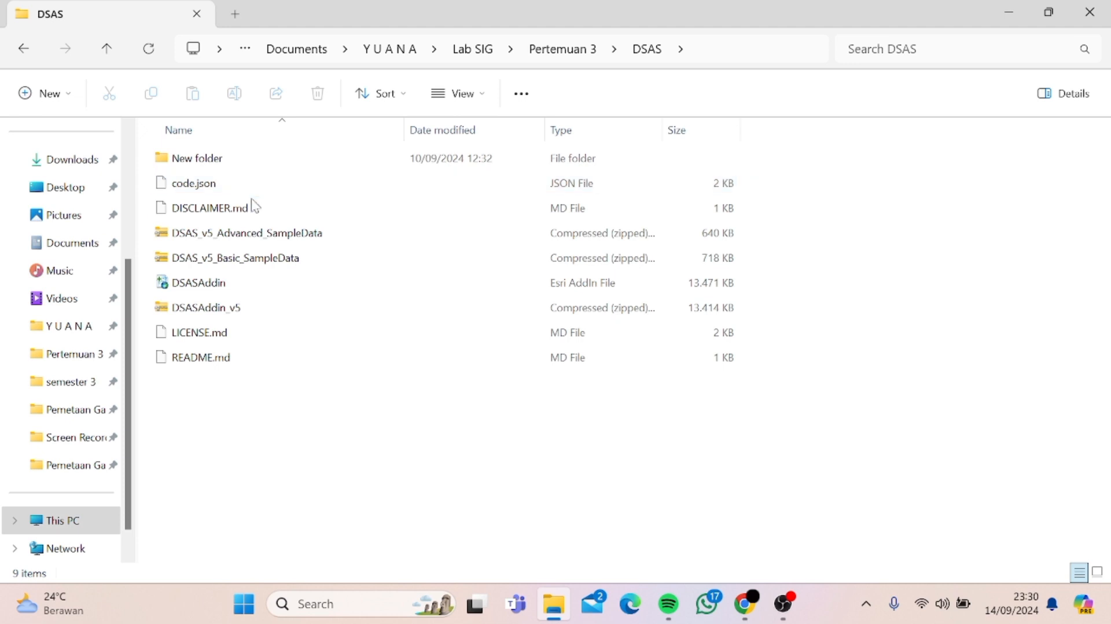
pyautogui.doubleClick(257, 286)
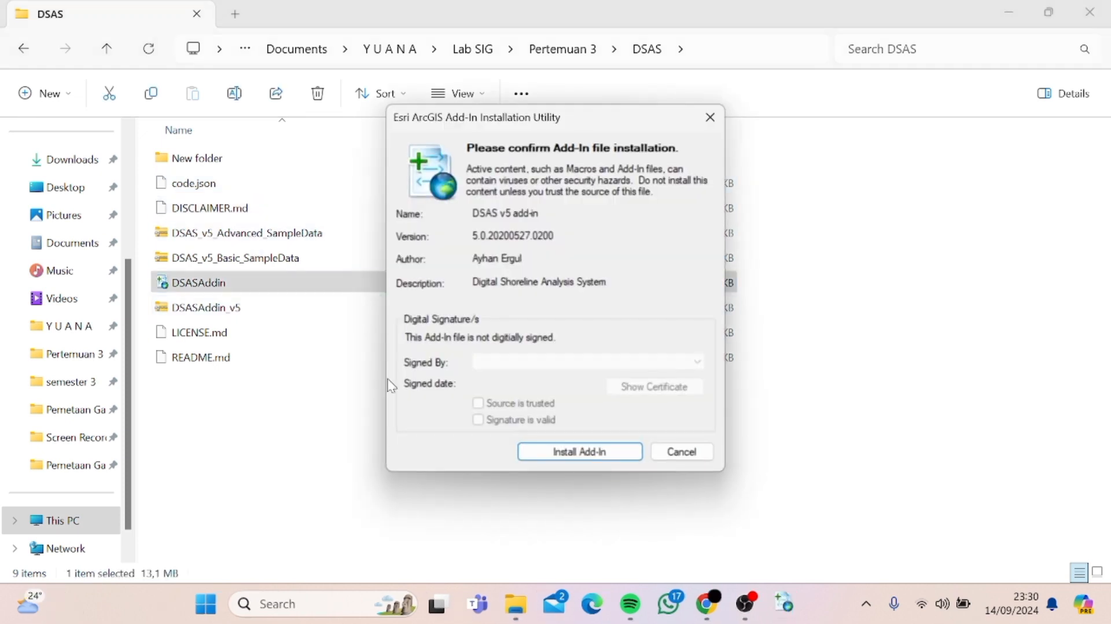
pyautogui.click(553, 458)
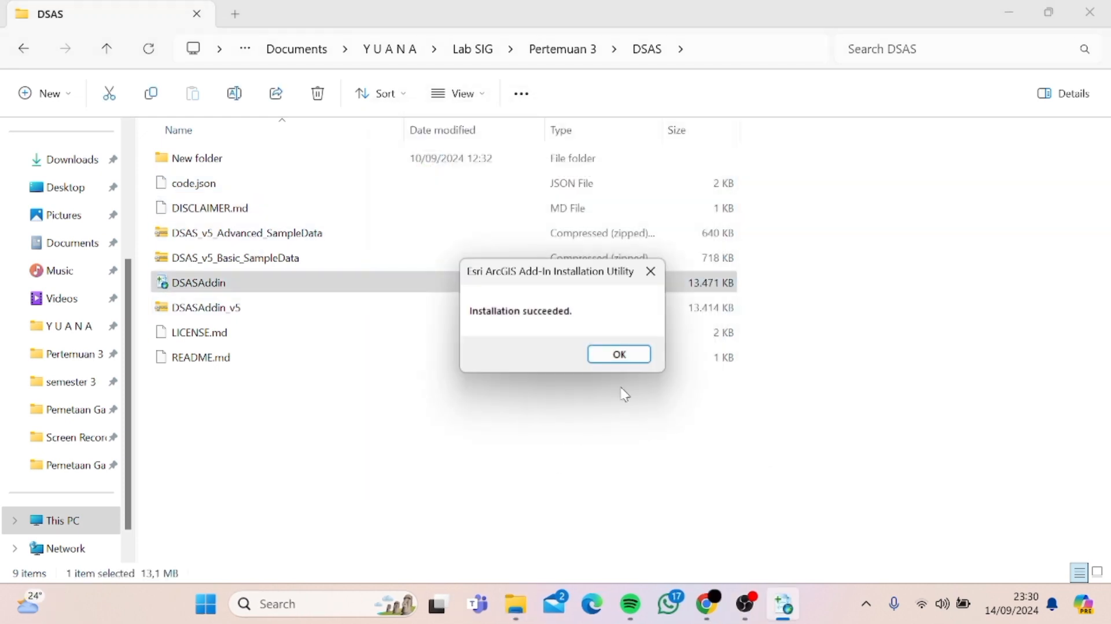
pyautogui.click(631, 357)
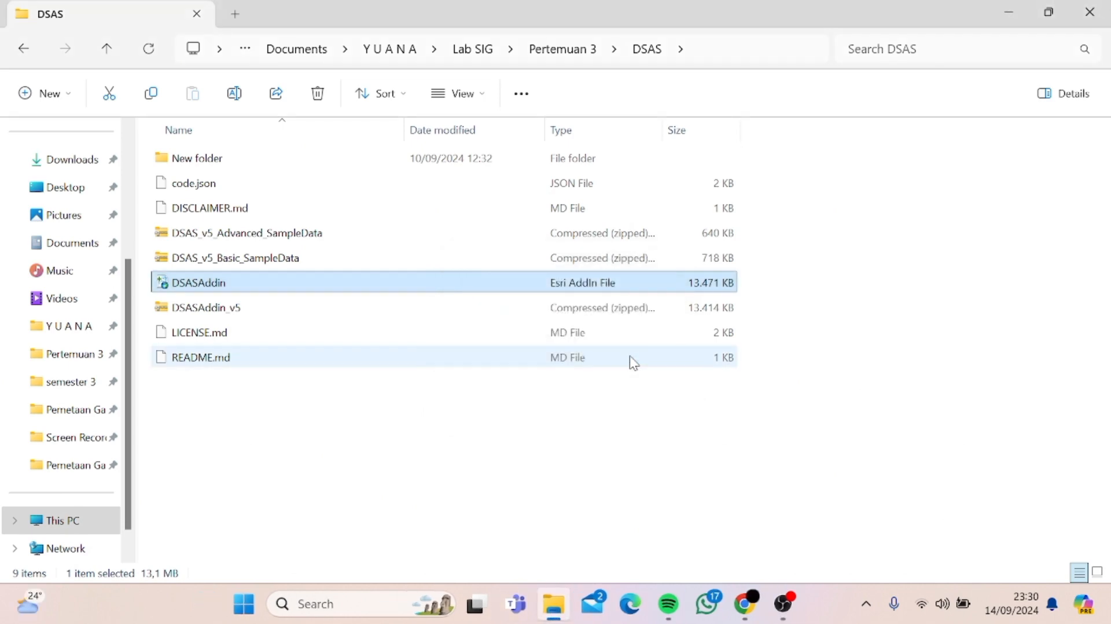
# Launch ArcMap 10.4.1 and start with a blank untitled map
pyautogui.click(377, 604)
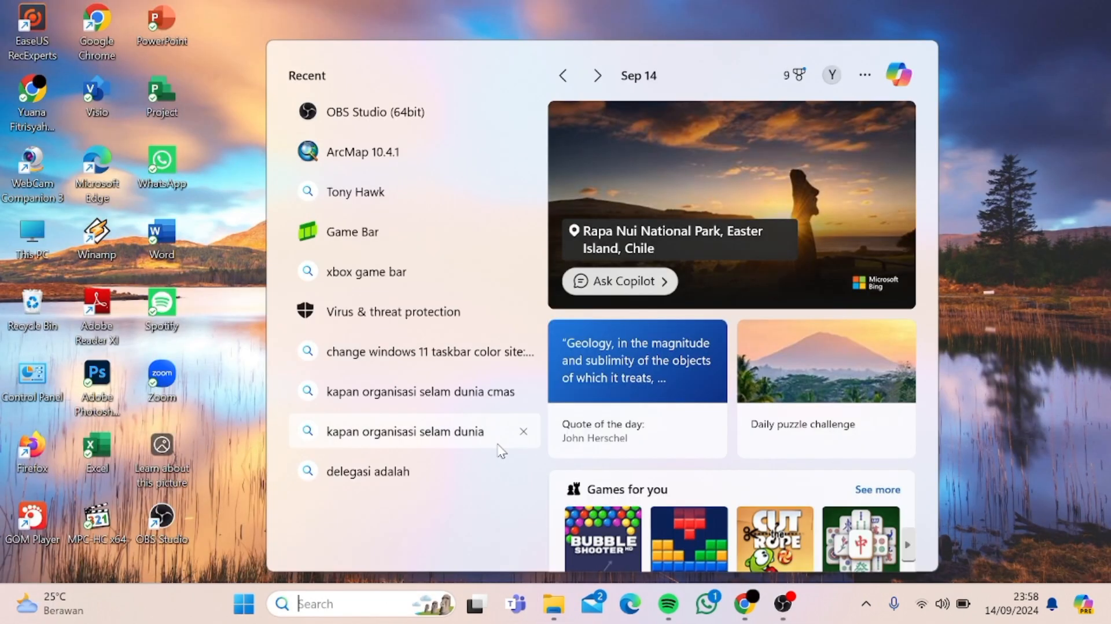
pyautogui.write('arc')
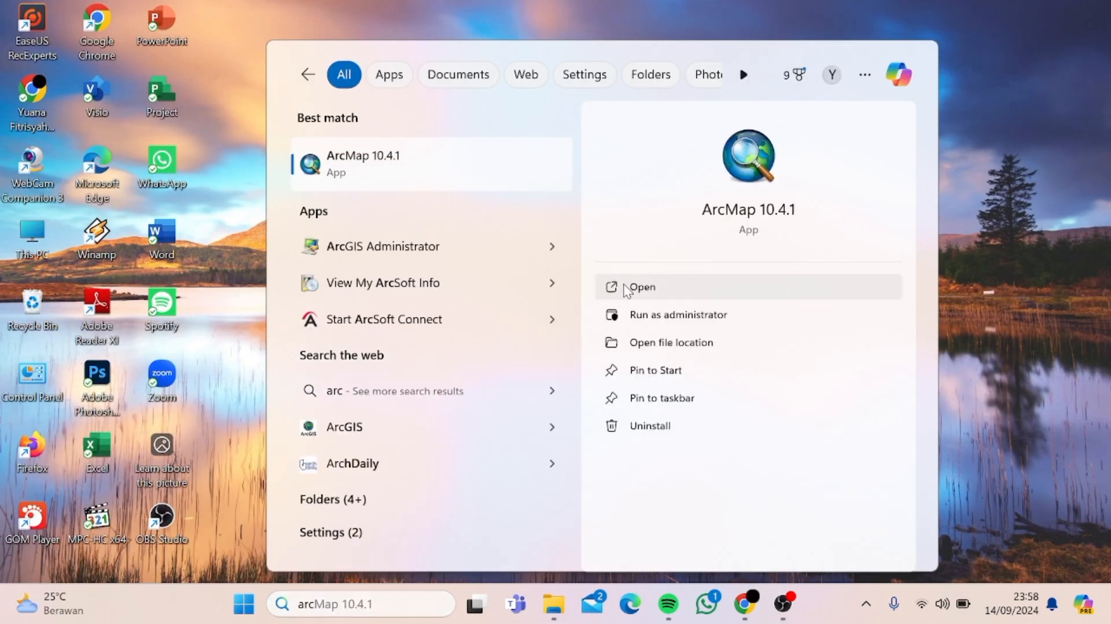
pyautogui.click(625, 288)
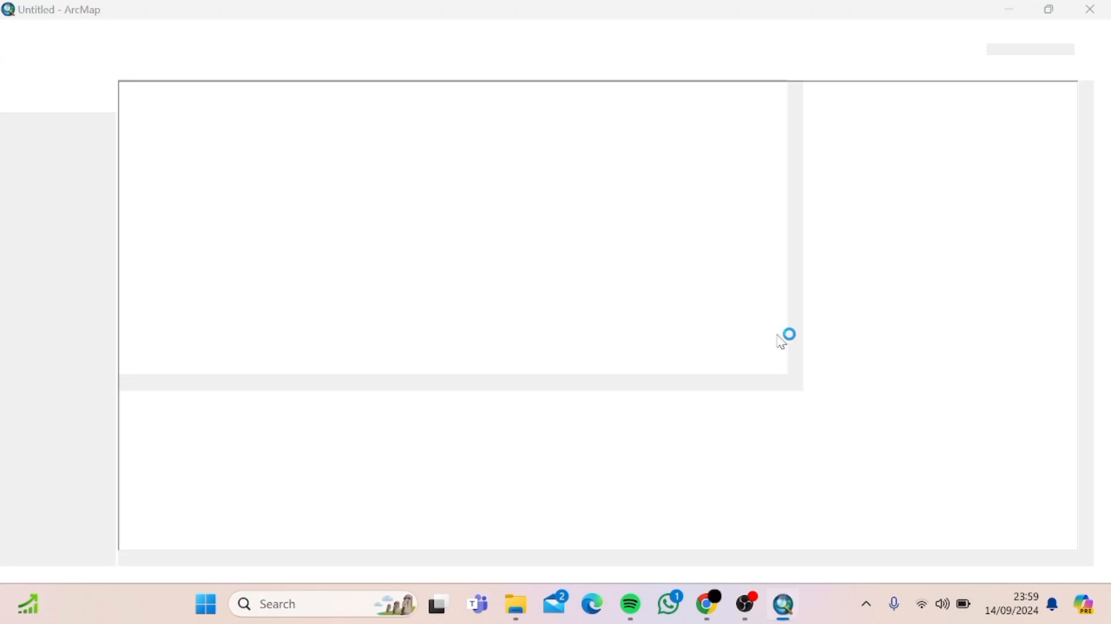
pyautogui.click(781, 443)
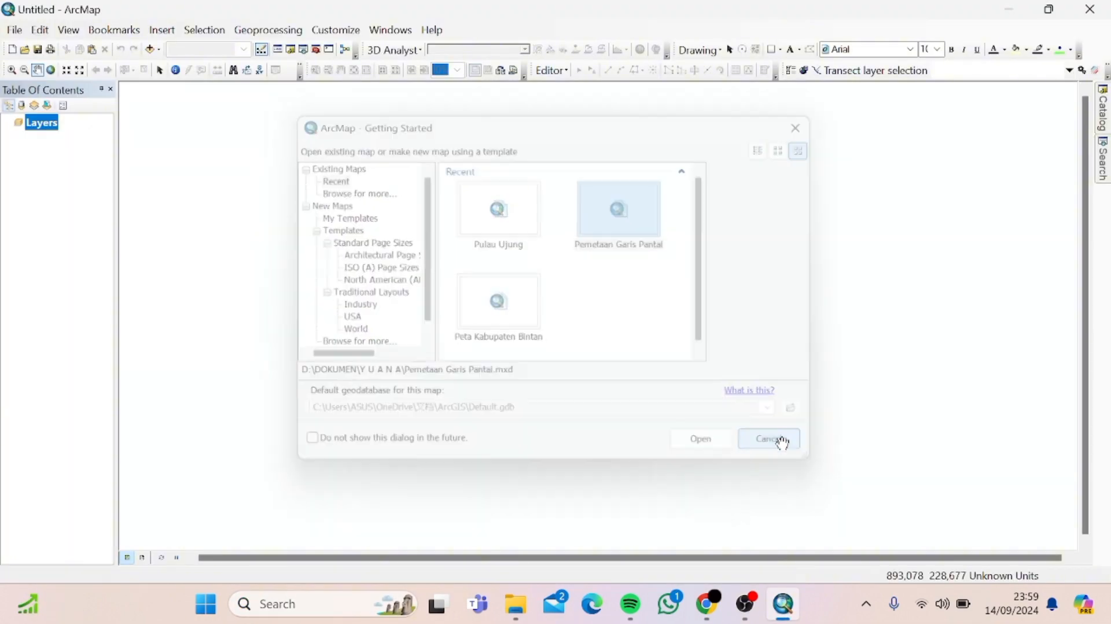
# Start adding data to the Layers data frame and connect to the USGS folder inside pemetaan garis pantai
pyautogui.rightClick(58, 138)
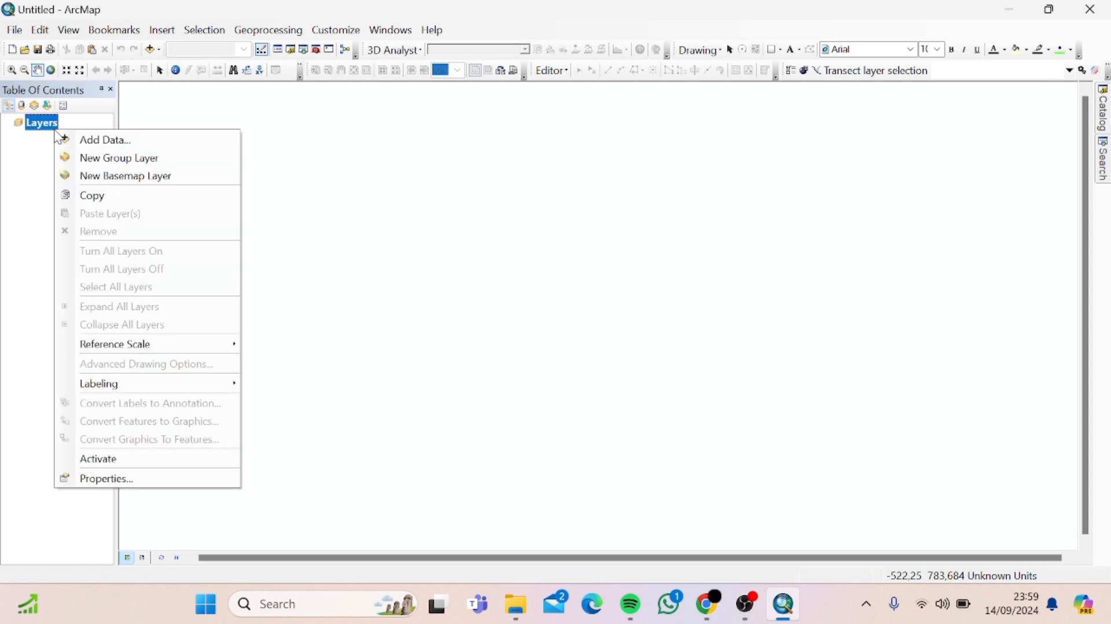
pyautogui.click(71, 140)
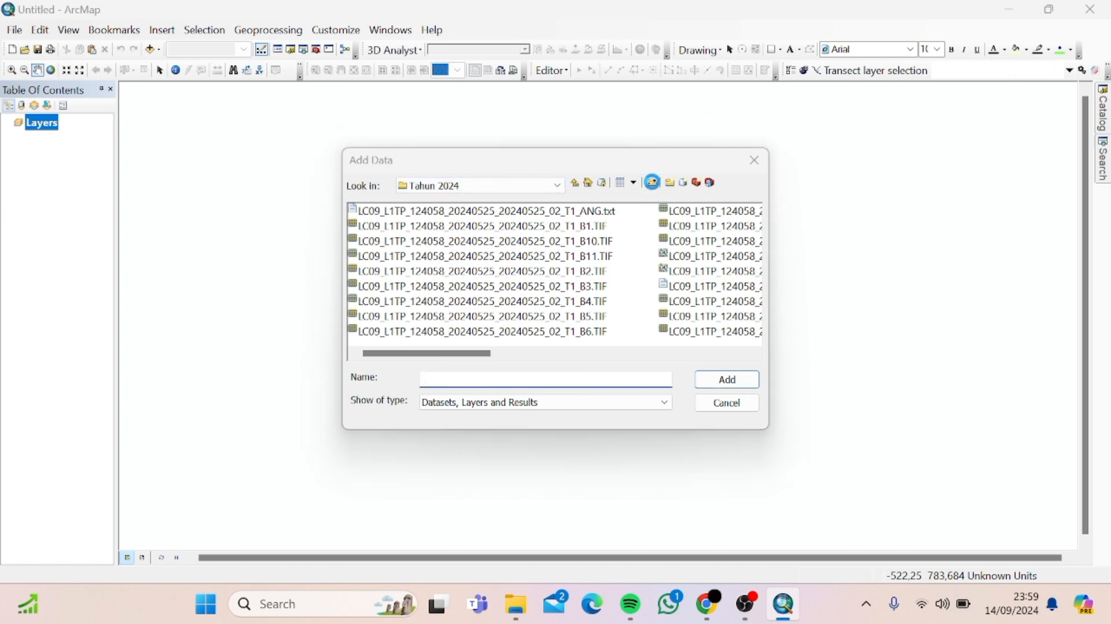
pyautogui.click(654, 185)
pyautogui.click(584, 311)
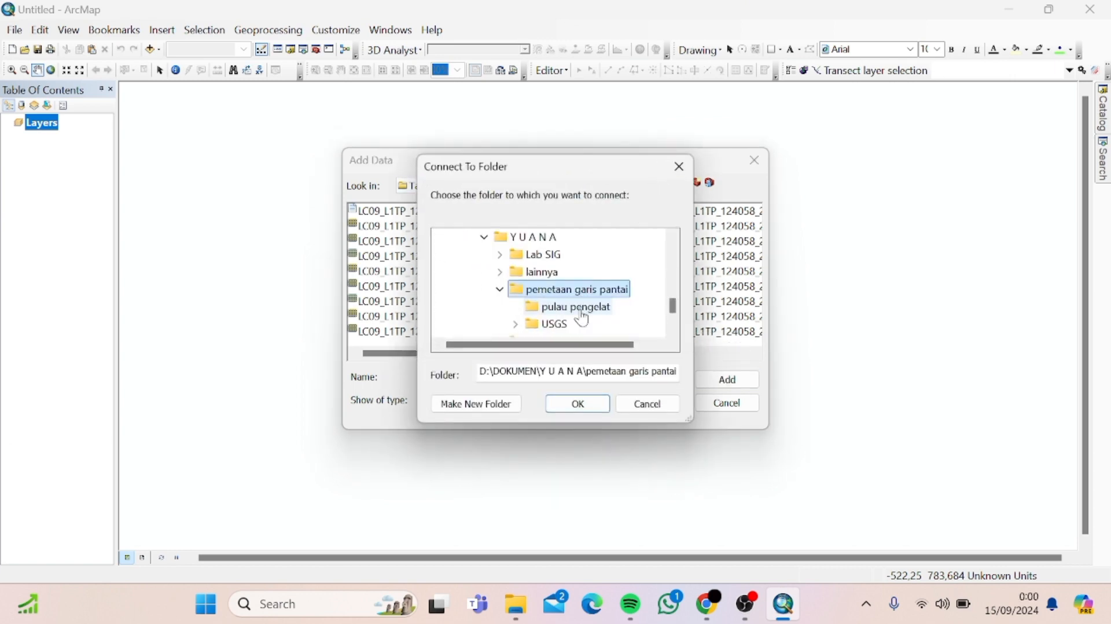
pyautogui.doubleClick(564, 325)
pyautogui.click(595, 404)
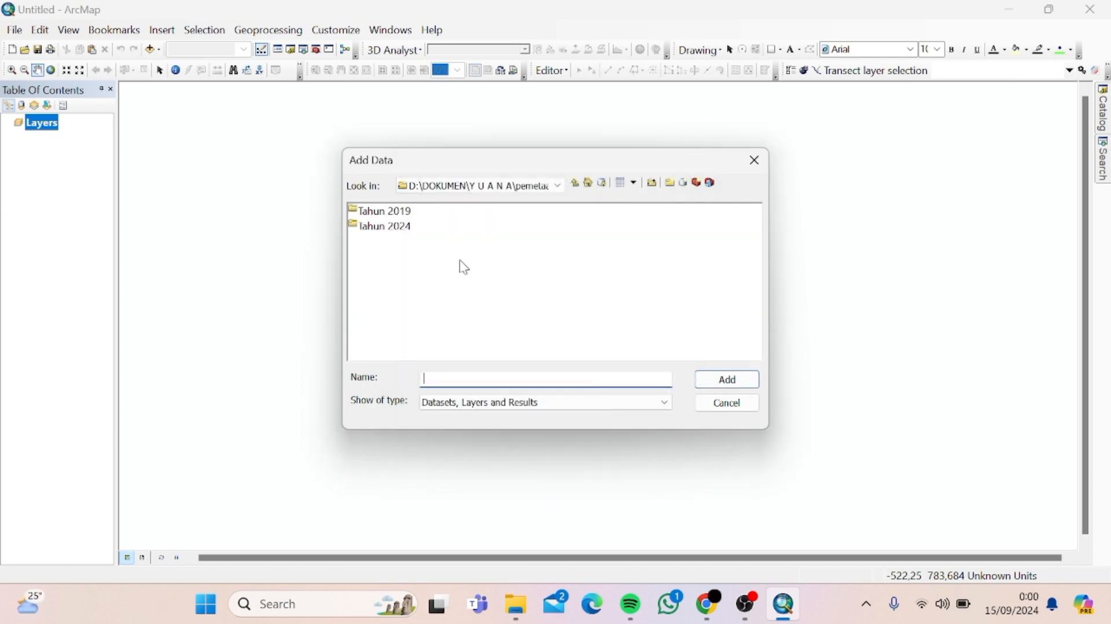
# Add the LC08 band rasters B4, B5 and B6 from the Tahun 2019 folder to the map
pyautogui.click(413, 219)
pyautogui.doubleClick(413, 218)
pyautogui.moveTo(620, 295); pyautogui.dragTo(606, 337)
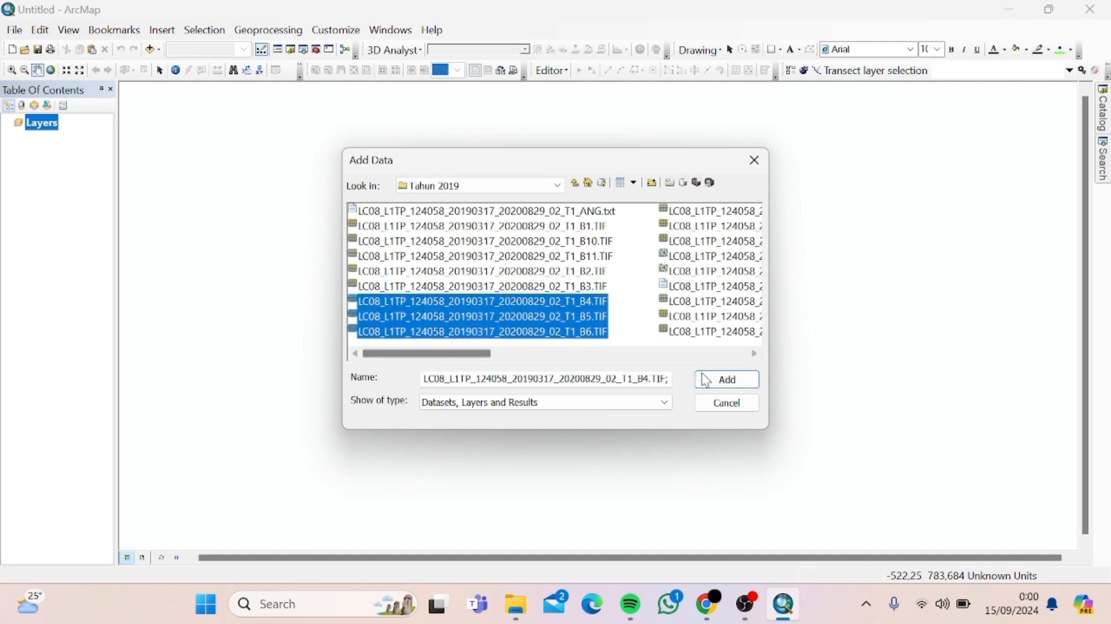
pyautogui.click(708, 381)
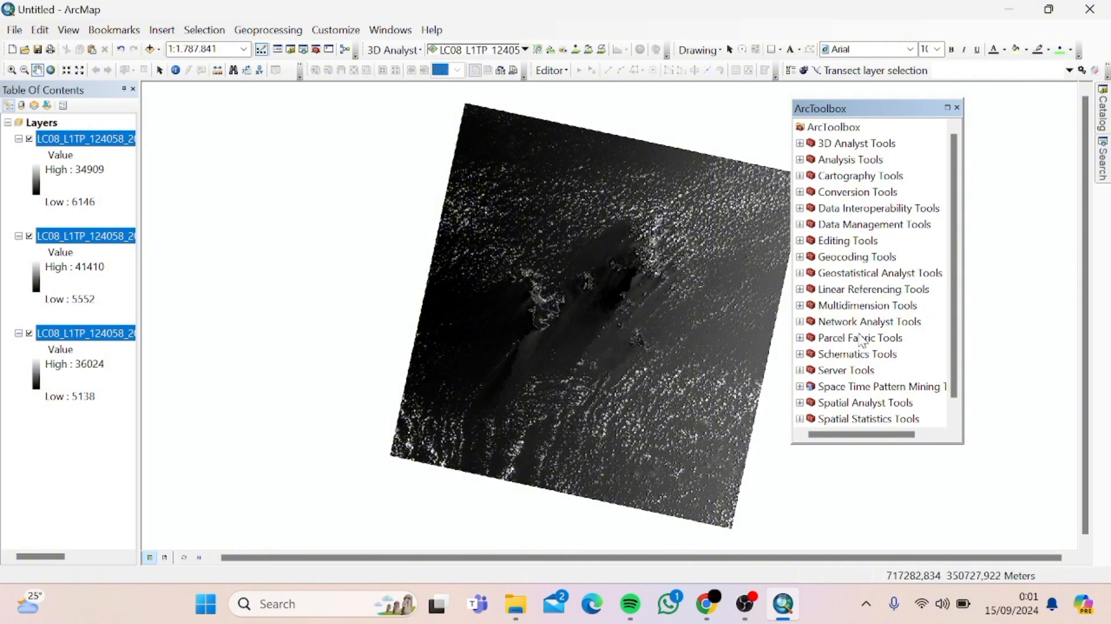
# Open the Composite Bands tool from the Raster Processing set of the Data Management tools
pyautogui.doubleClick(843, 227)
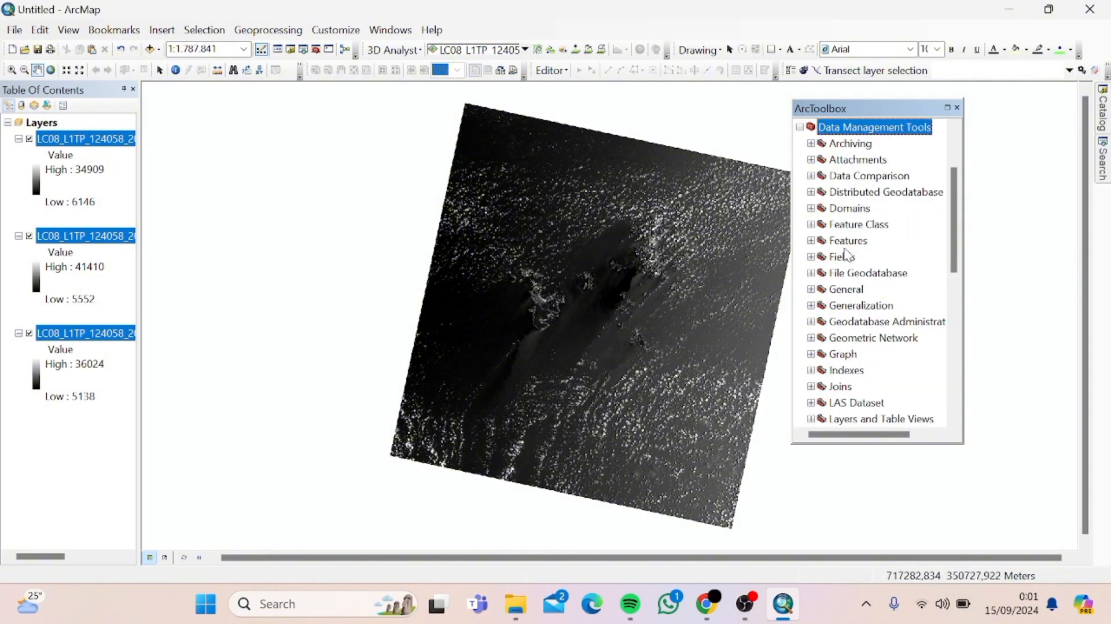
pyautogui.scroll(-3, 848, 366)
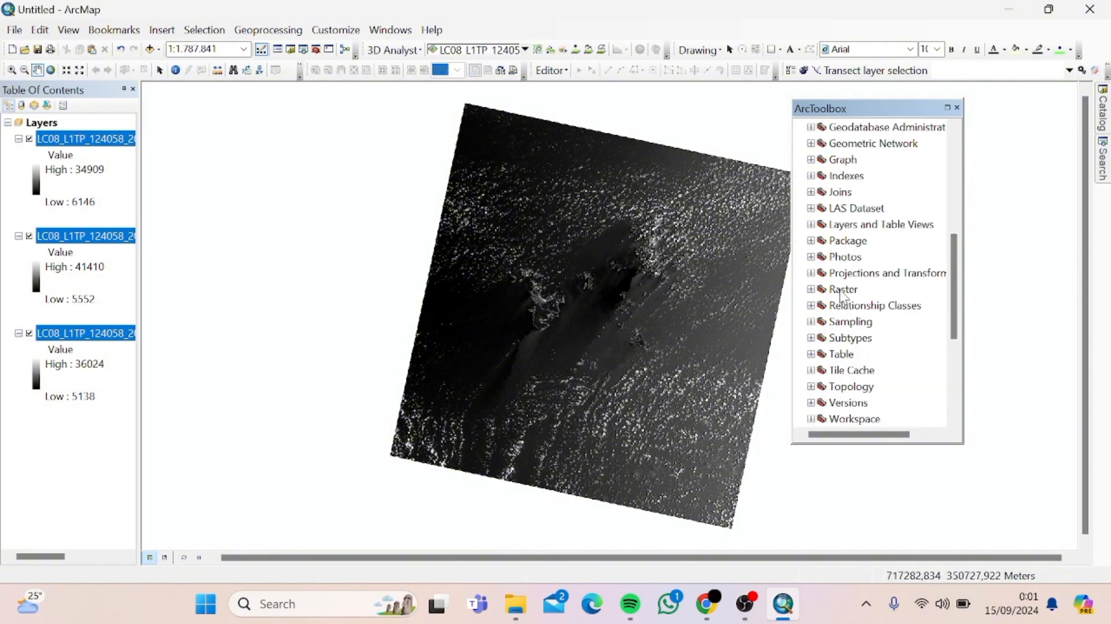
pyautogui.doubleClick(844, 289)
pyautogui.doubleClick(881, 354)
pyautogui.doubleClick(884, 307)
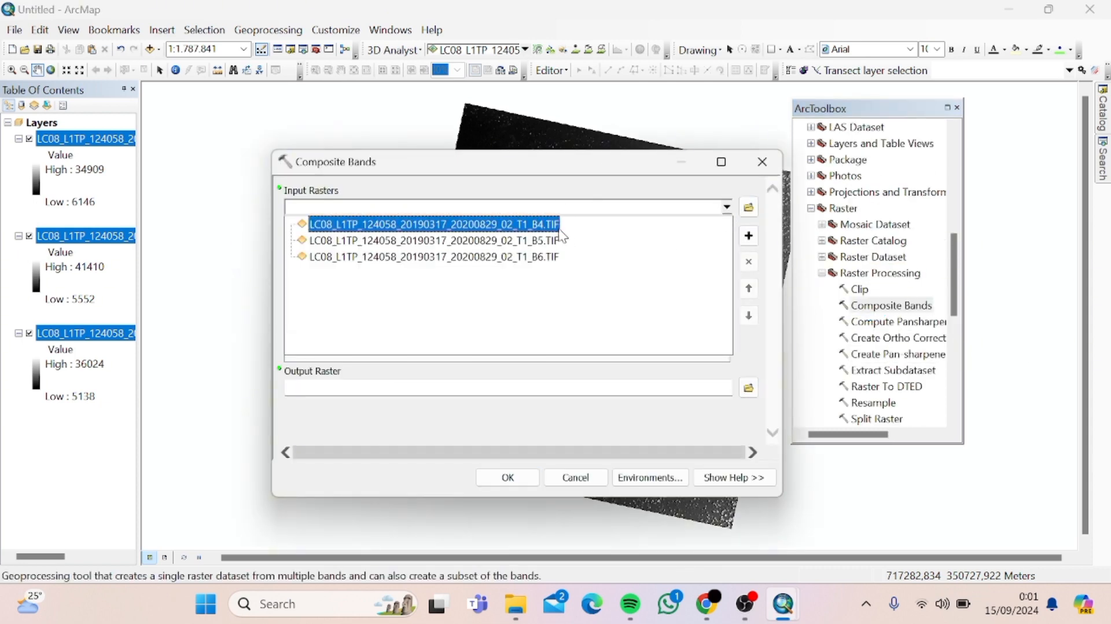
# Set the 2019 LC08 rasters B4, B5 and B6, in that order, as the input rasters for Composite Bands
pyautogui.click(729, 206)
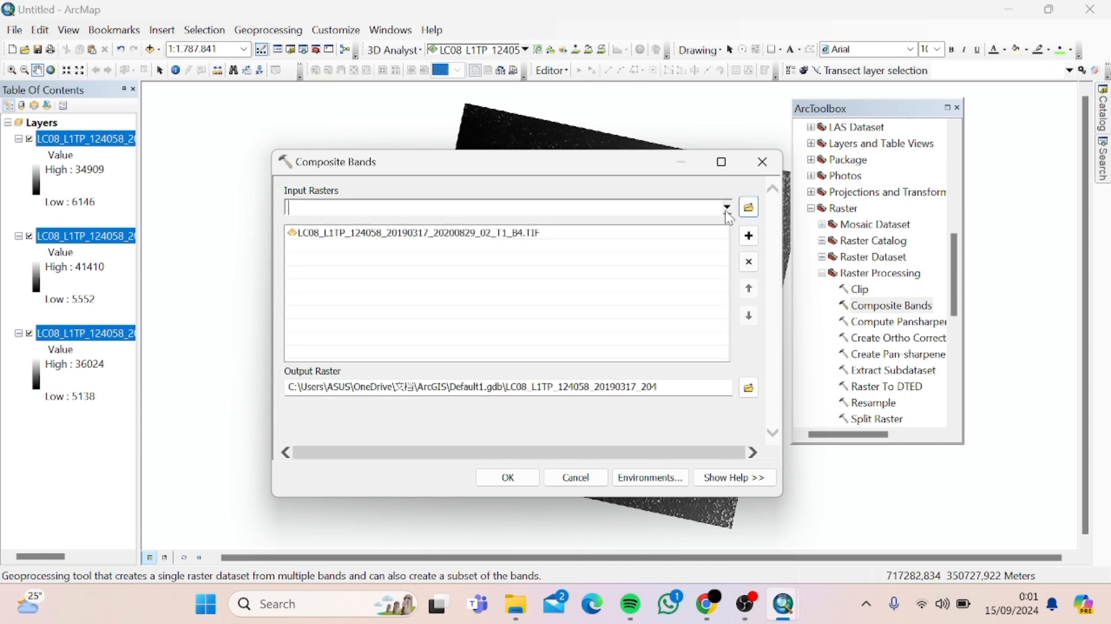
pyautogui.click(630, 243)
pyautogui.press('Delete')
pyautogui.click(728, 207)
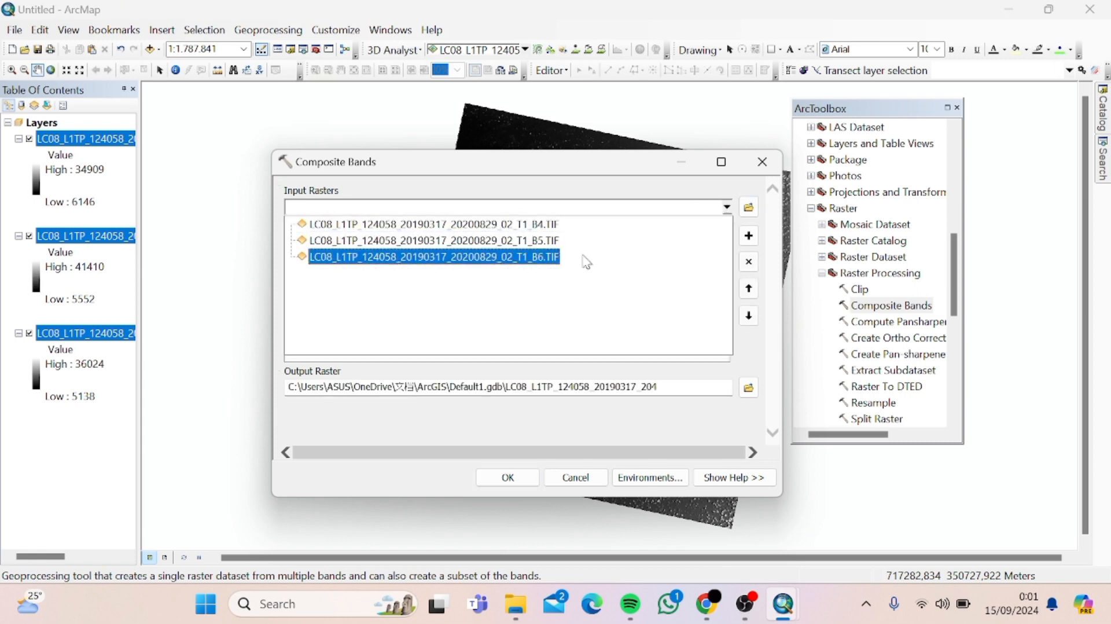
pyautogui.click(636, 255)
# Choose the output coordinate system in the Composite Bands environment settings and run the tool
pyautogui.click(665, 476)
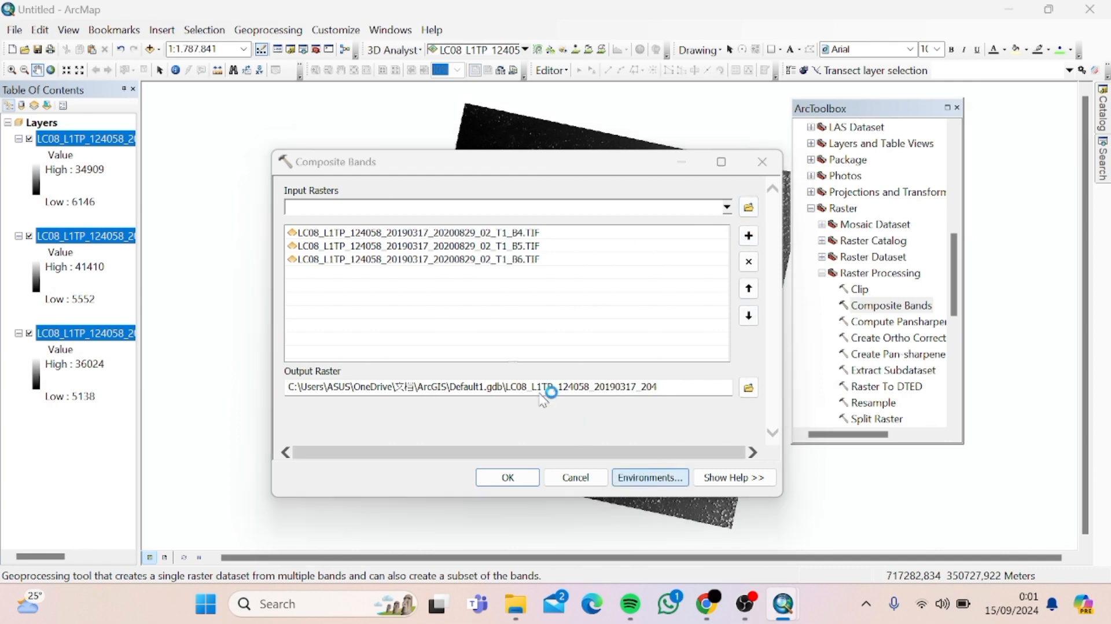
pyautogui.click(379, 209)
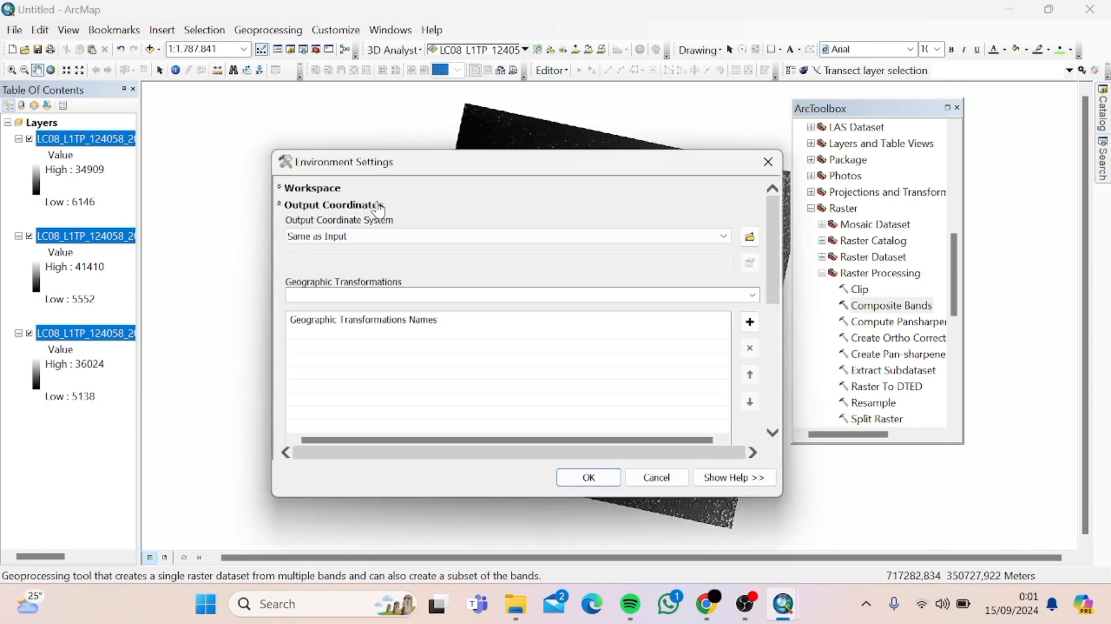
pyautogui.click(723, 236)
pyautogui.click(324, 272)
pyautogui.click(605, 474)
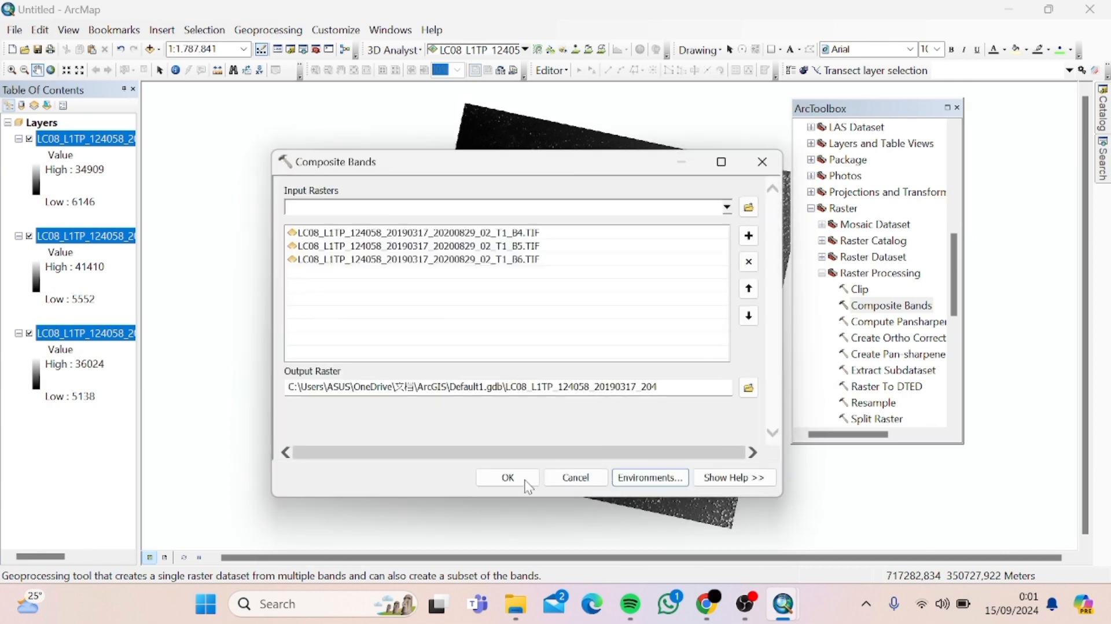
pyautogui.click(526, 481)
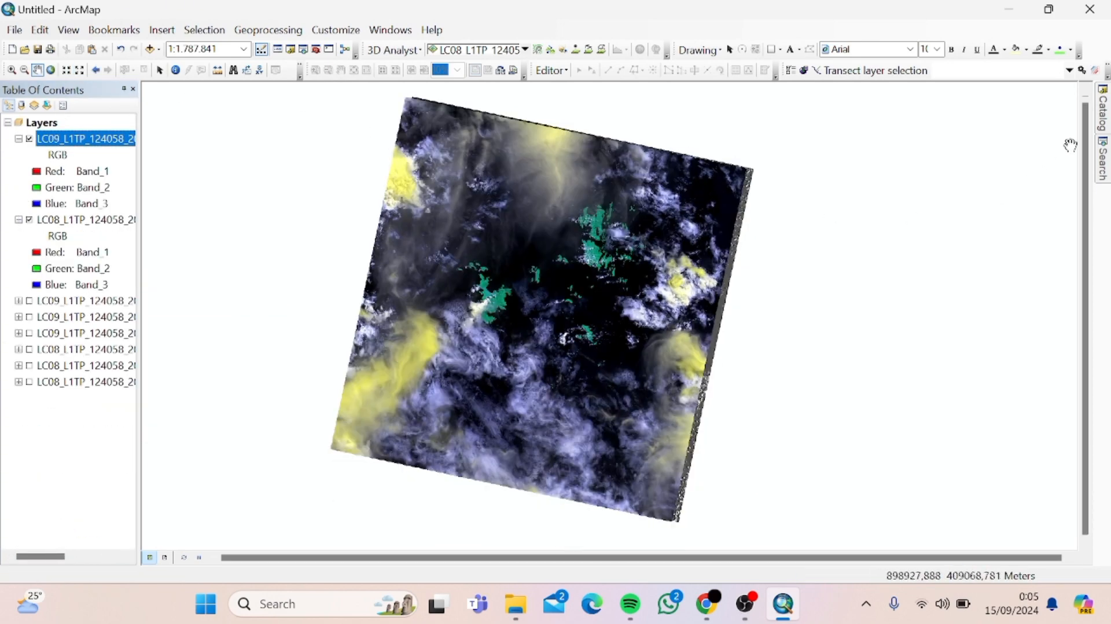
# Start a new polygon shapefile named pulaupelengat2019 in the pemetaan garis pantai folder
pyautogui.click(1102, 110)
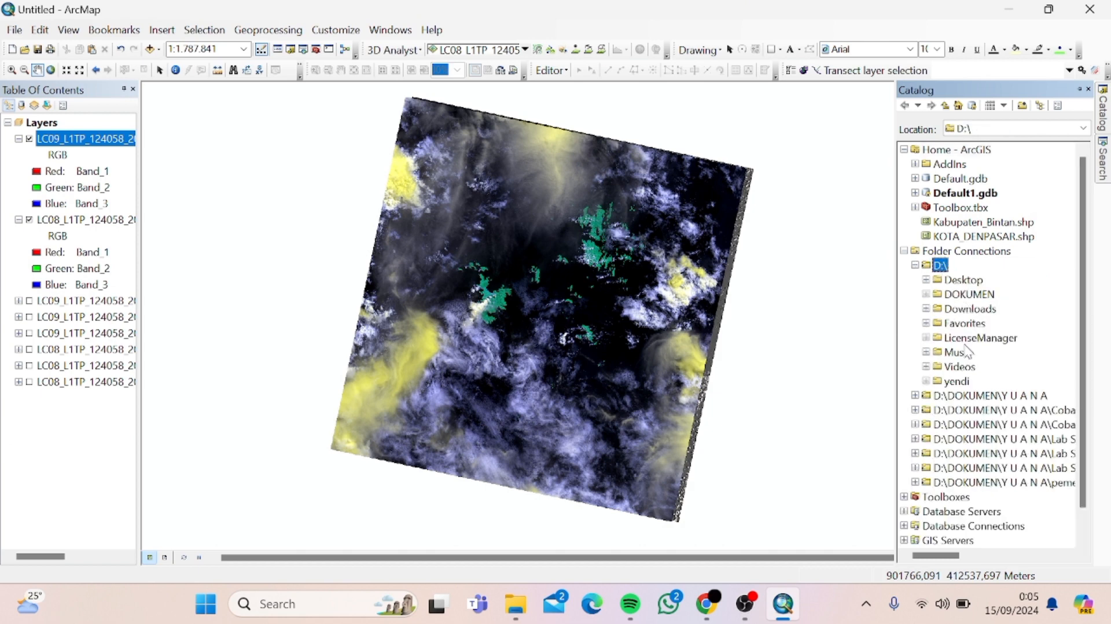
pyautogui.doubleClick(968, 295)
pyautogui.doubleClick(983, 352)
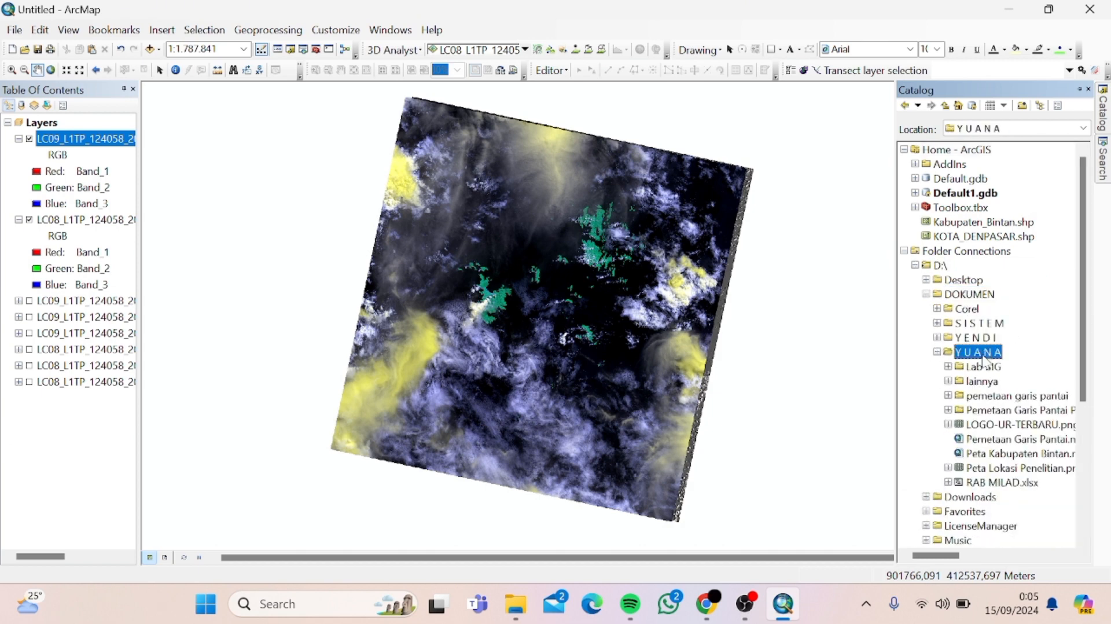
pyautogui.doubleClick(997, 398)
pyautogui.rightClick(997, 399)
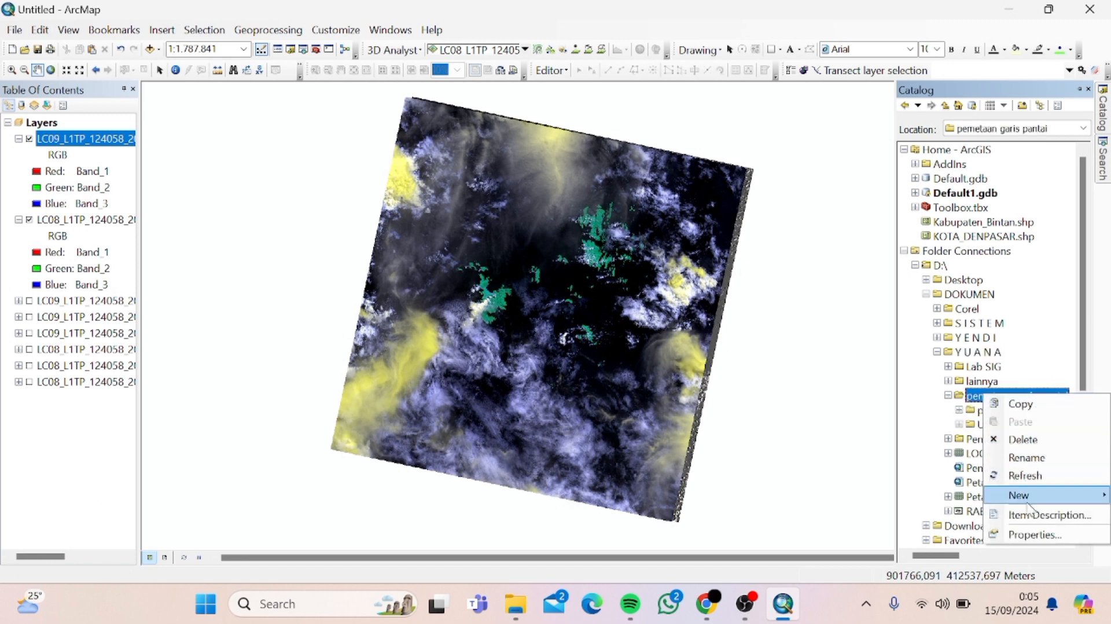
pyautogui.moveTo(1024, 495)
pyautogui.click(880, 443)
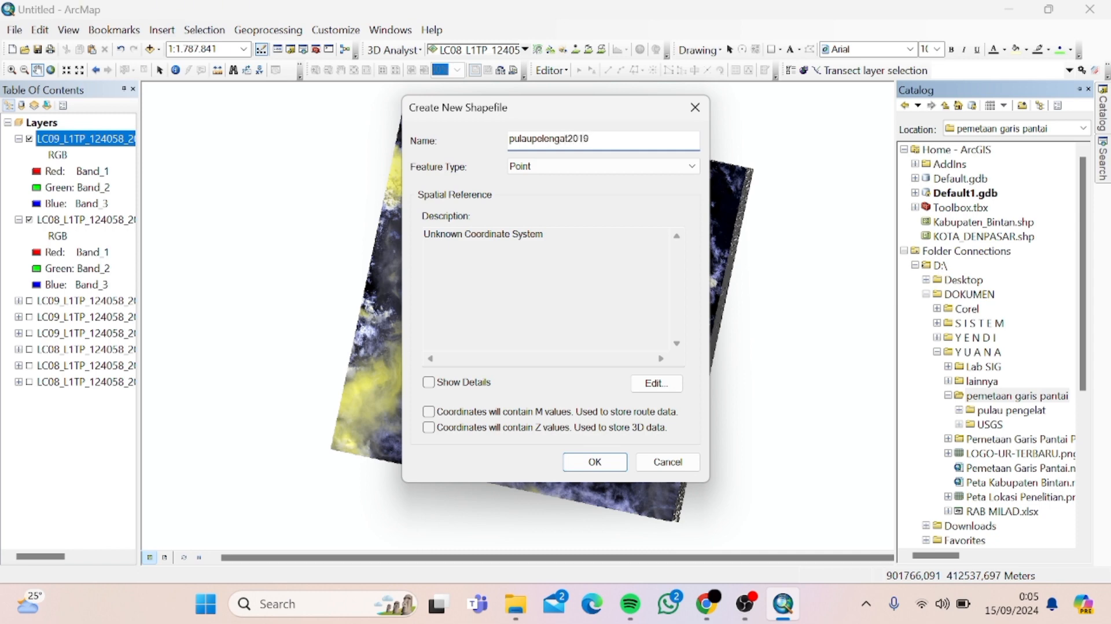
pyautogui.click(665, 174)
pyautogui.click(610, 204)
# Assign the projected coordinate system WGS 1984 UTM Zone 48N to the new shapefile and create it
pyautogui.click(656, 384)
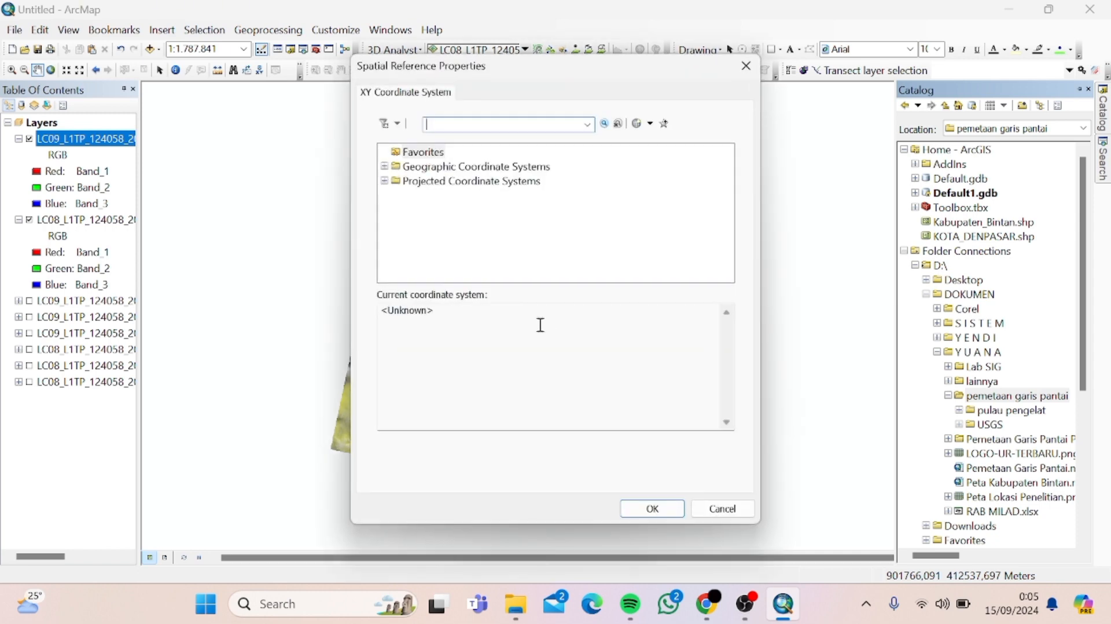
pyautogui.doubleClick(472, 186)
pyautogui.scroll(-2, 445, 243)
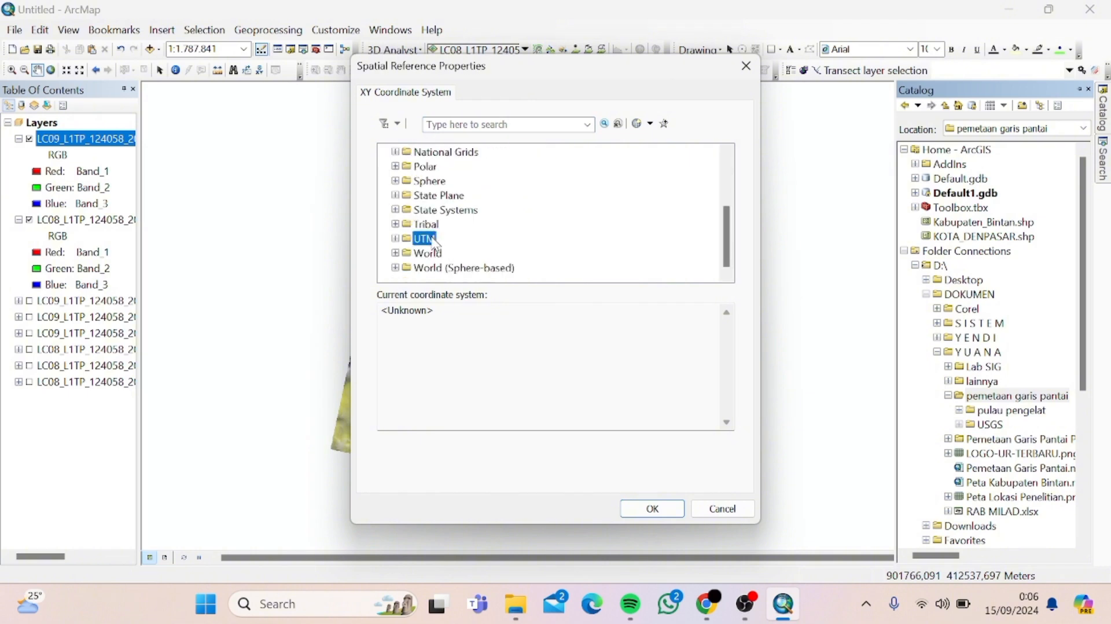
pyautogui.doubleClick(435, 240)
pyautogui.doubleClick(442, 242)
pyautogui.click(464, 226)
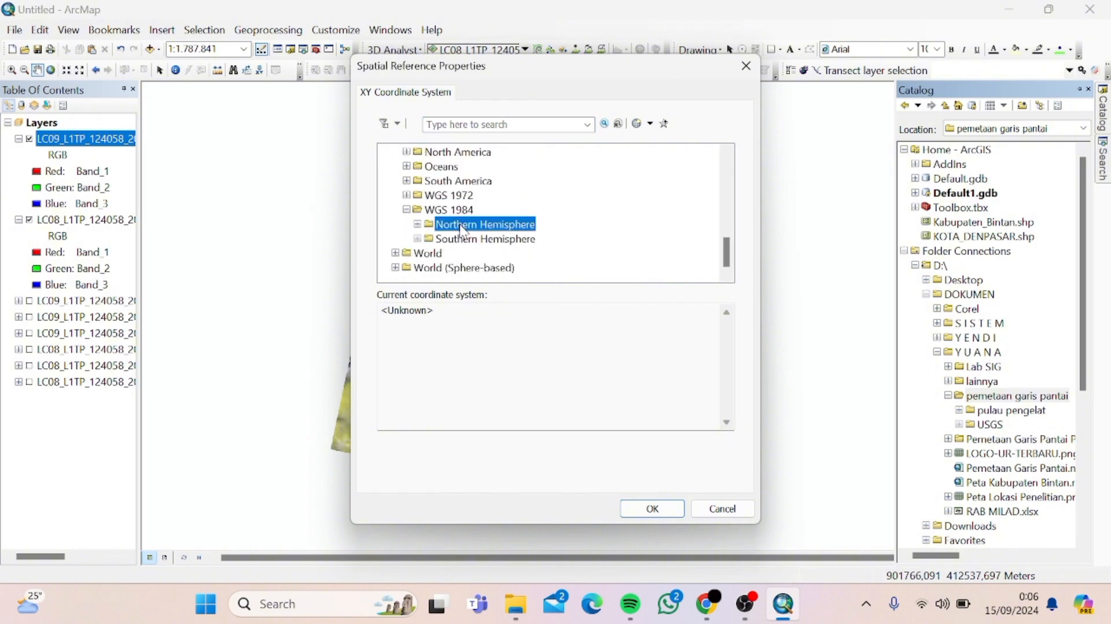
pyautogui.doubleClick(524, 226)
pyautogui.scroll(-5, 526, 234)
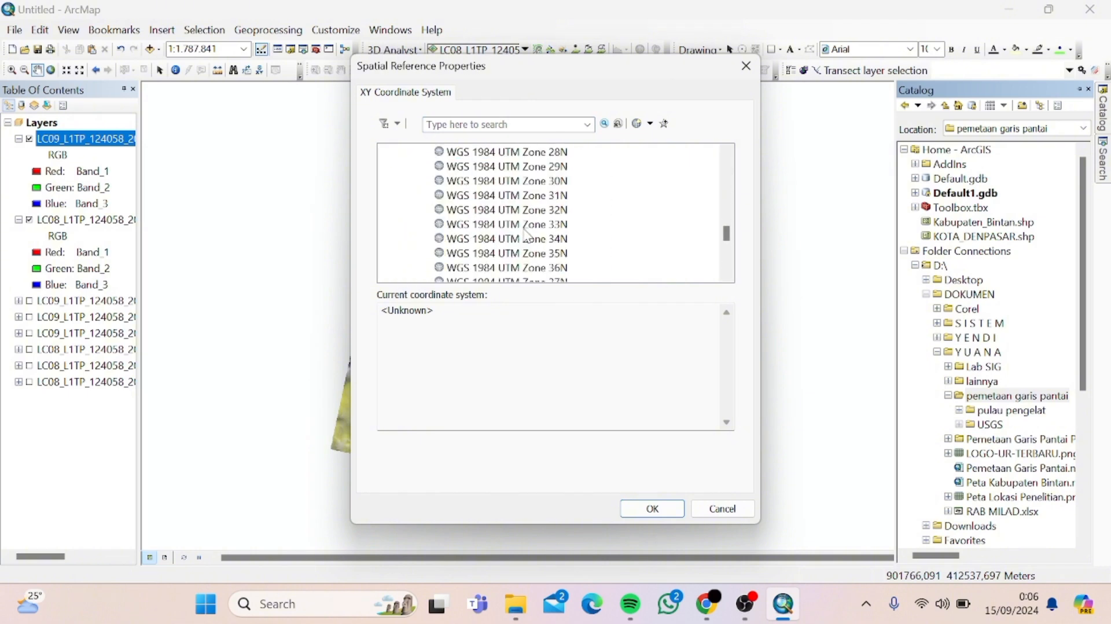
pyautogui.click(535, 228)
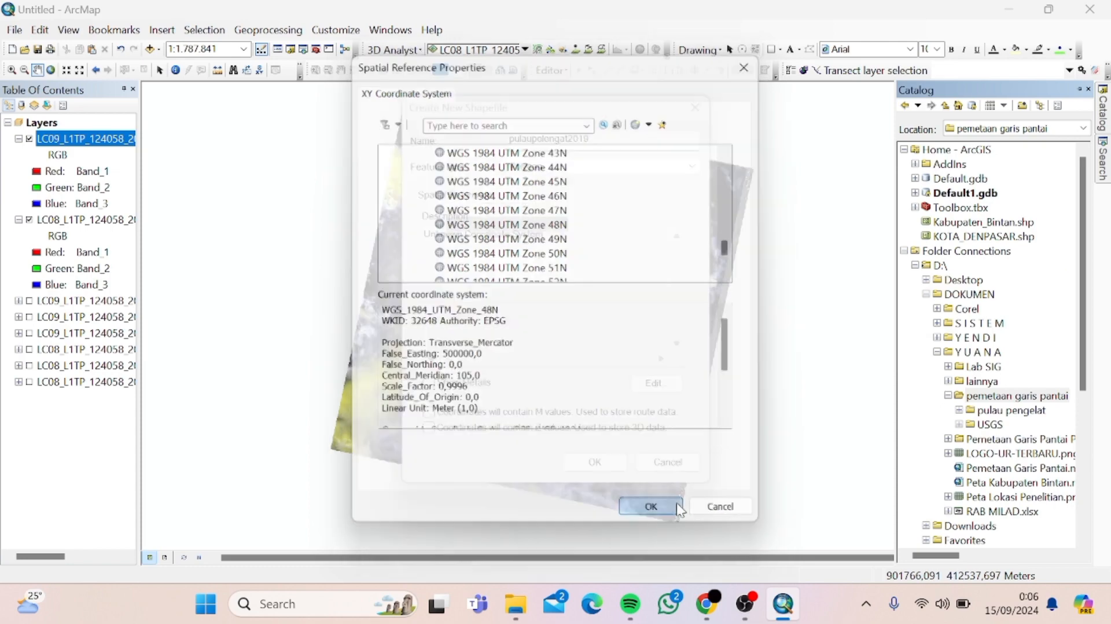
pyautogui.click(677, 507)
pyautogui.click(595, 461)
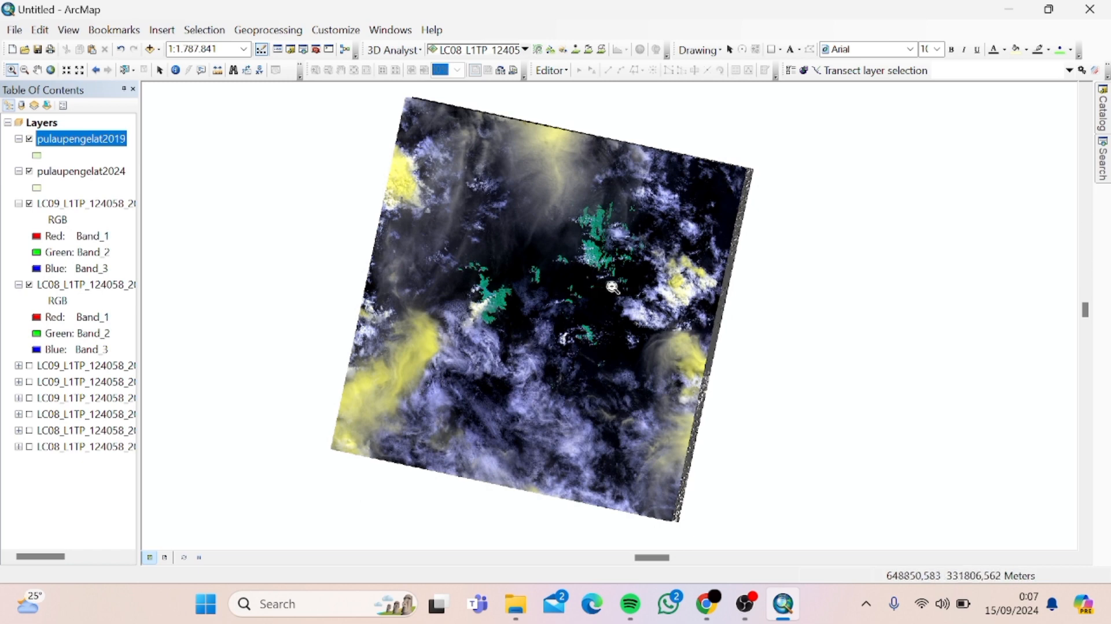
# Start an edit session at the small target island and open the Create Features window
pyautogui.moveTo(592, 260); pyautogui.dragTo(621, 296)
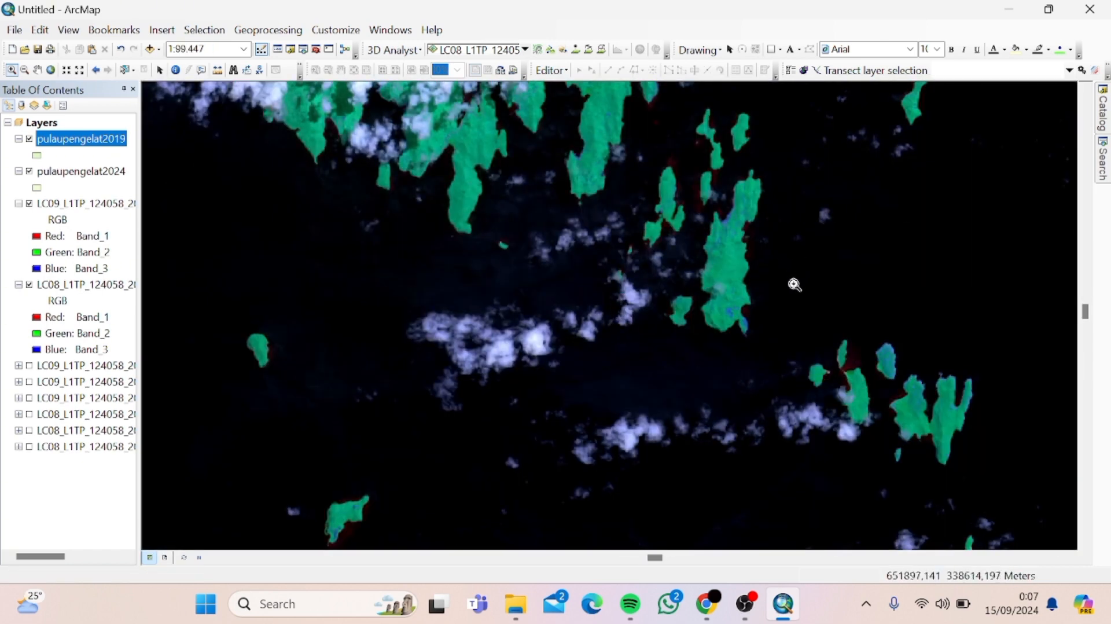
pyautogui.moveTo(723, 105); pyautogui.dragTo(773, 161)
pyautogui.click(551, 70)
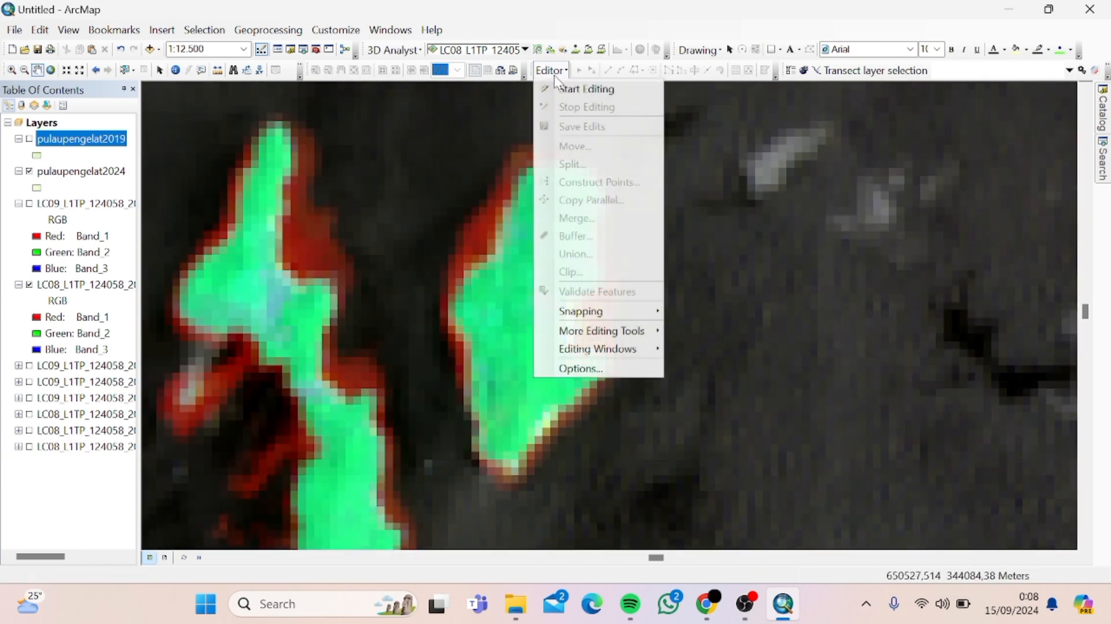
pyautogui.click(587, 89)
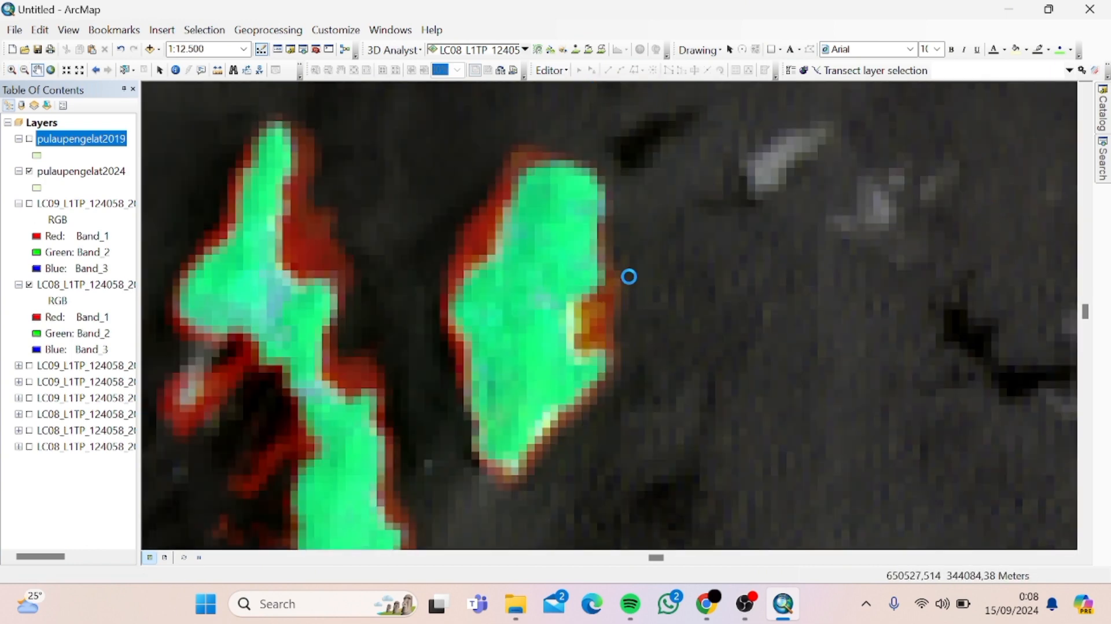
pyautogui.click(551, 70)
pyautogui.moveTo(641, 348)
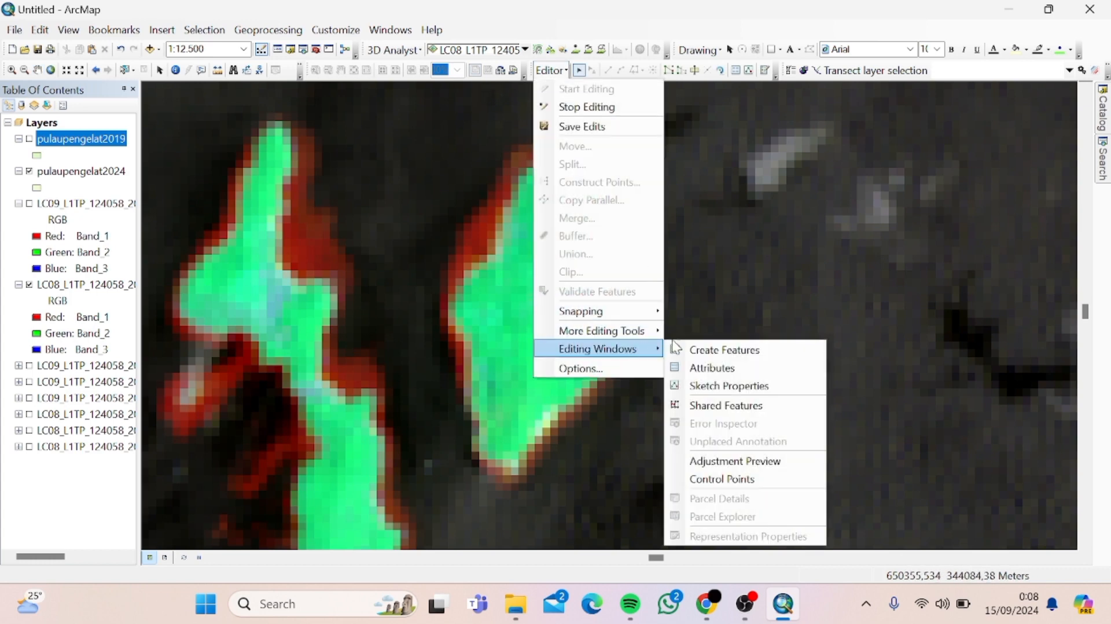
pyautogui.click(680, 350)
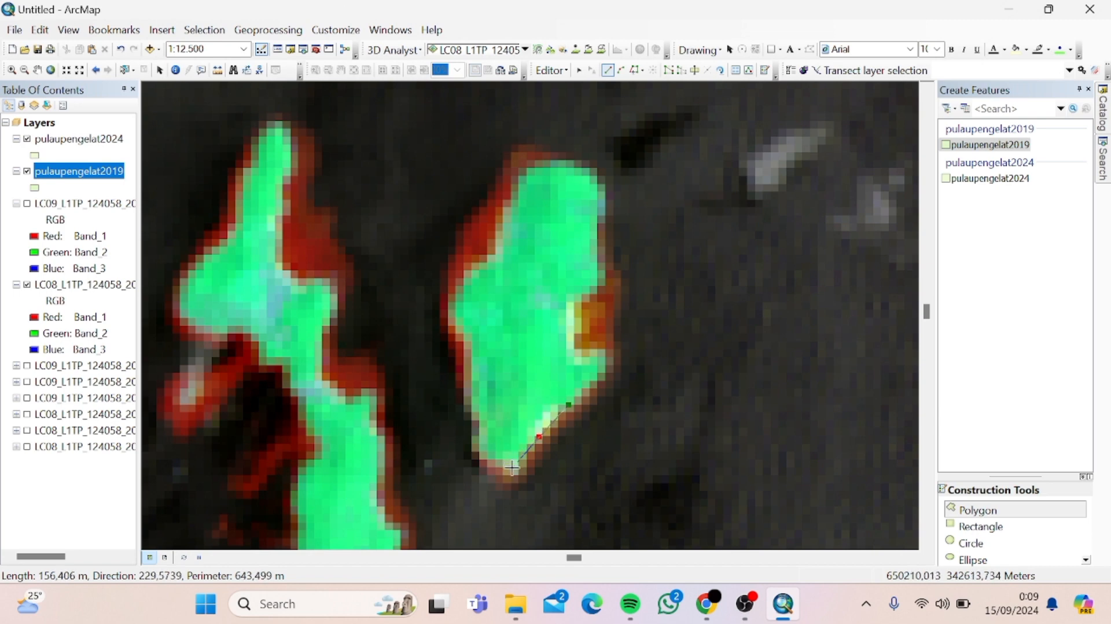
# Digitize the small island's 2019 shoreline as a closed polygon in the pulaupengelat2019 layer, following the edge of the green land pixels
pyautogui.click(512, 467)
pyautogui.click(495, 462)
pyautogui.click(476, 446)
pyautogui.click(478, 417)
pyautogui.click(471, 409)
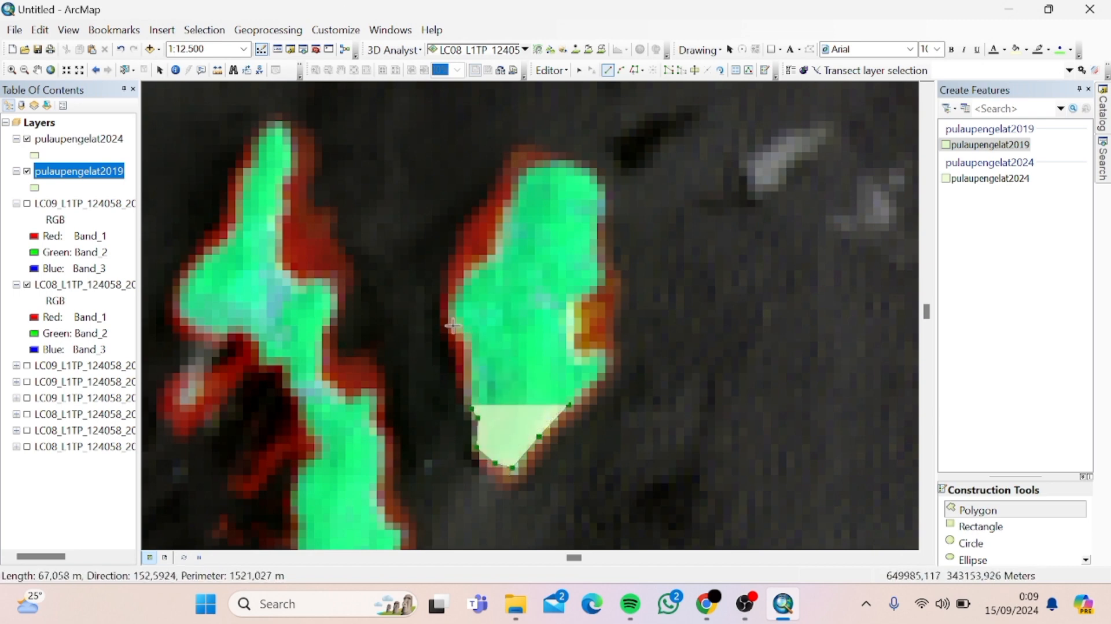
pyautogui.moveTo(453, 325)
pyautogui.mouseDown()
pyautogui.moveTo(538, 163)
pyautogui.moveTo(603, 182)
pyautogui.moveTo(593, 291)
pyautogui.mouseUp()
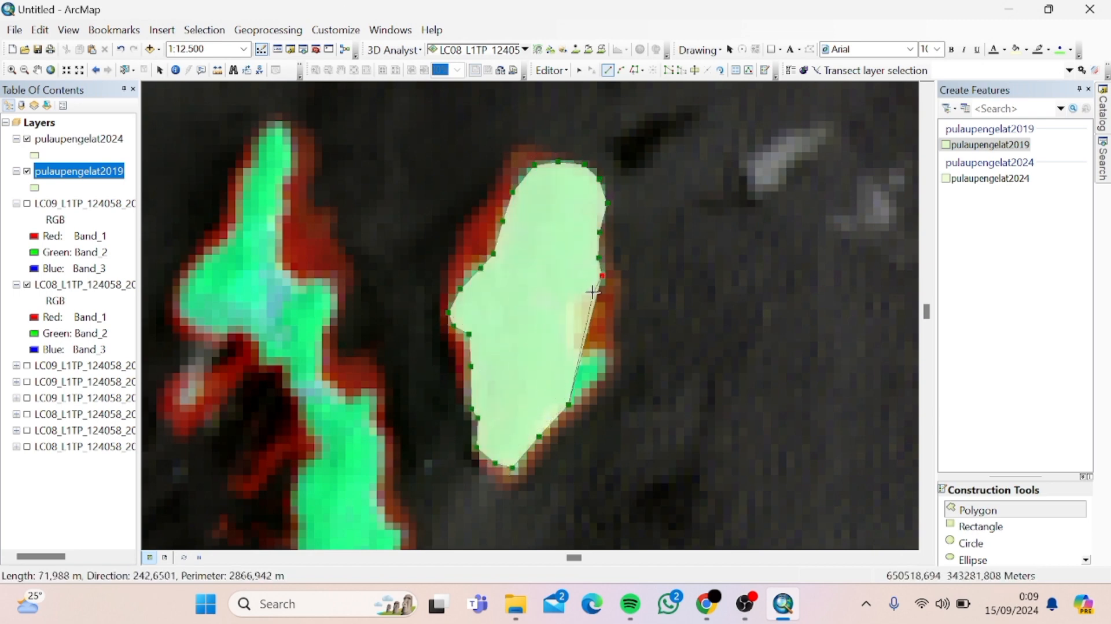
pyautogui.click(572, 296)
pyautogui.click(575, 351)
pyautogui.click(610, 353)
pyautogui.doubleClick(584, 390)
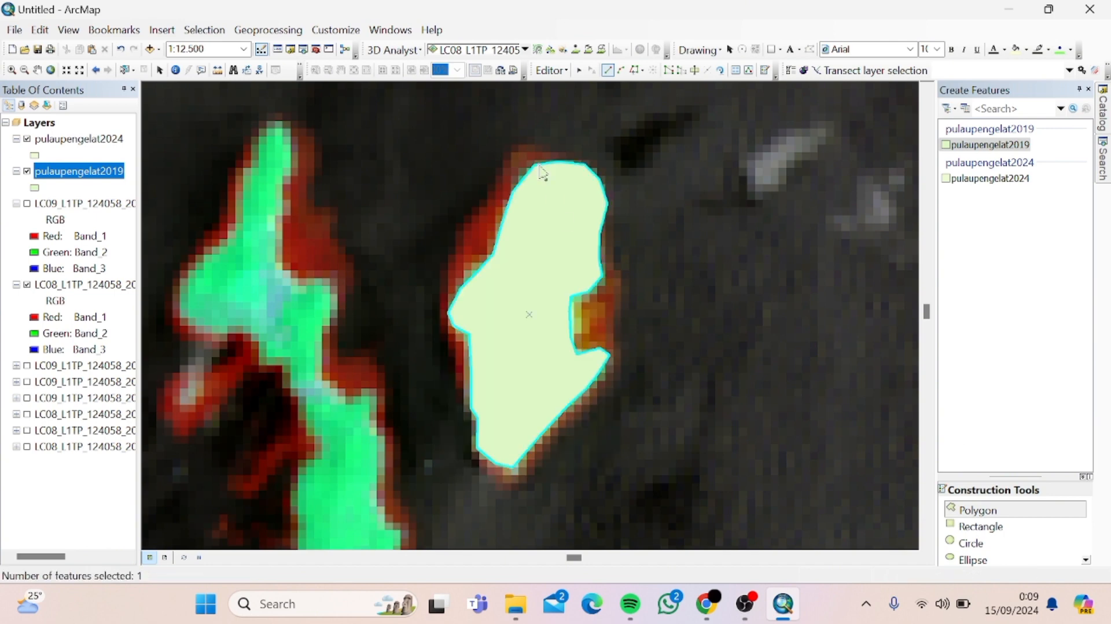
# Save the edits to pulaupengelat2019 and stop editing
pyautogui.click(551, 71)
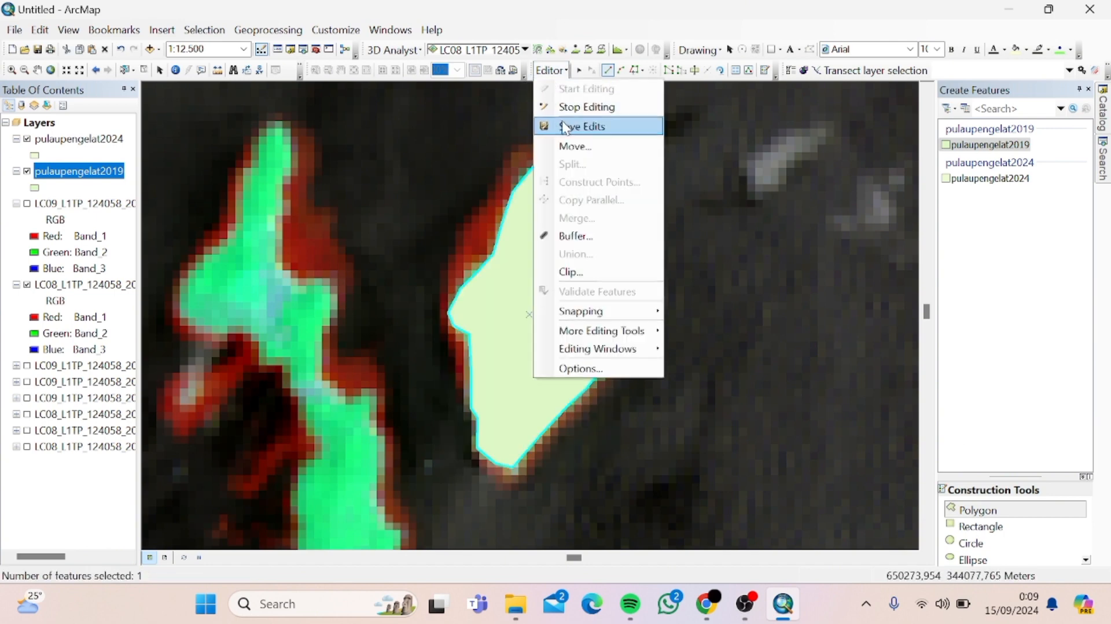
pyautogui.click(562, 125)
pyautogui.click(554, 71)
pyautogui.click(570, 106)
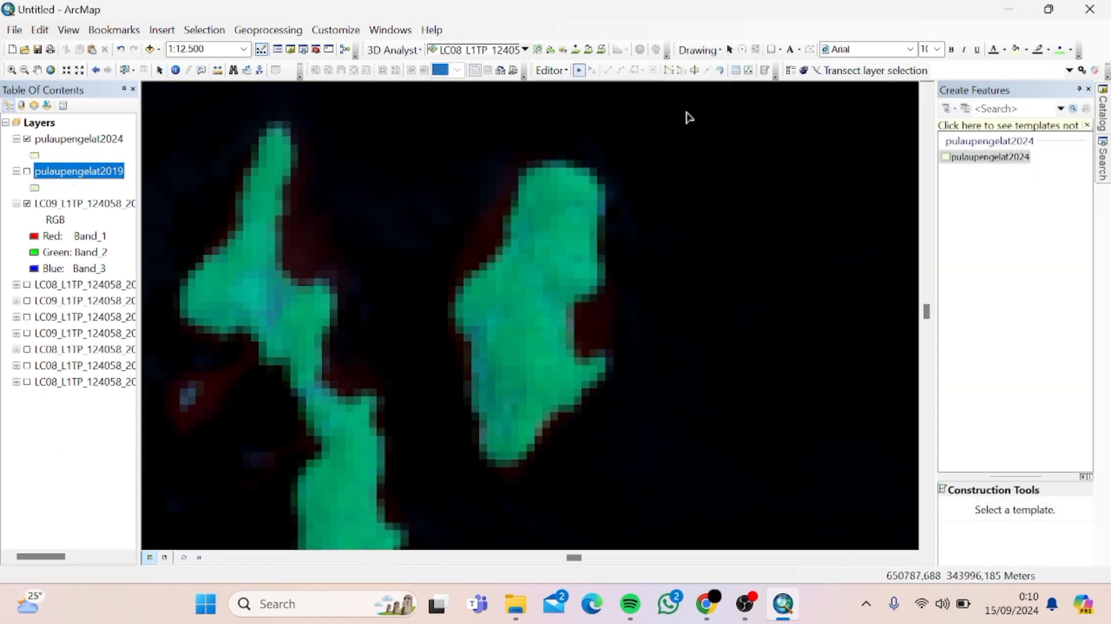
# Digitize the same island's shoreline on the LC09 composite as a polygon in the pulaupengelat2024 layer
pyautogui.click(474, 335)
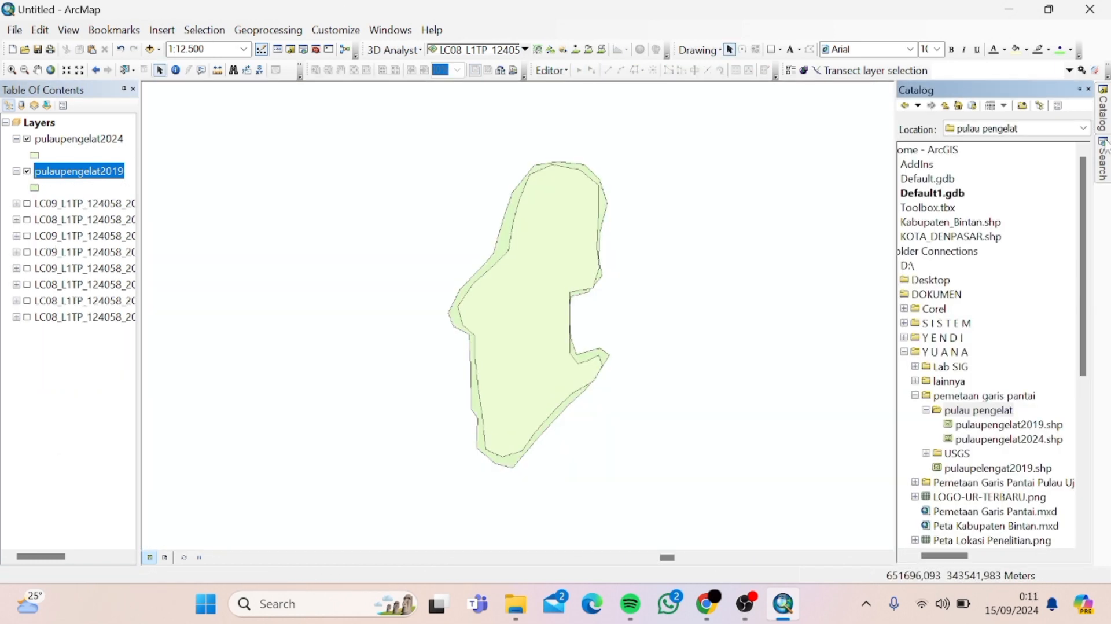
# Search for the Polygon To Line tool, open it and set pulaupengelat2019 as the input features
pyautogui.click(1104, 155)
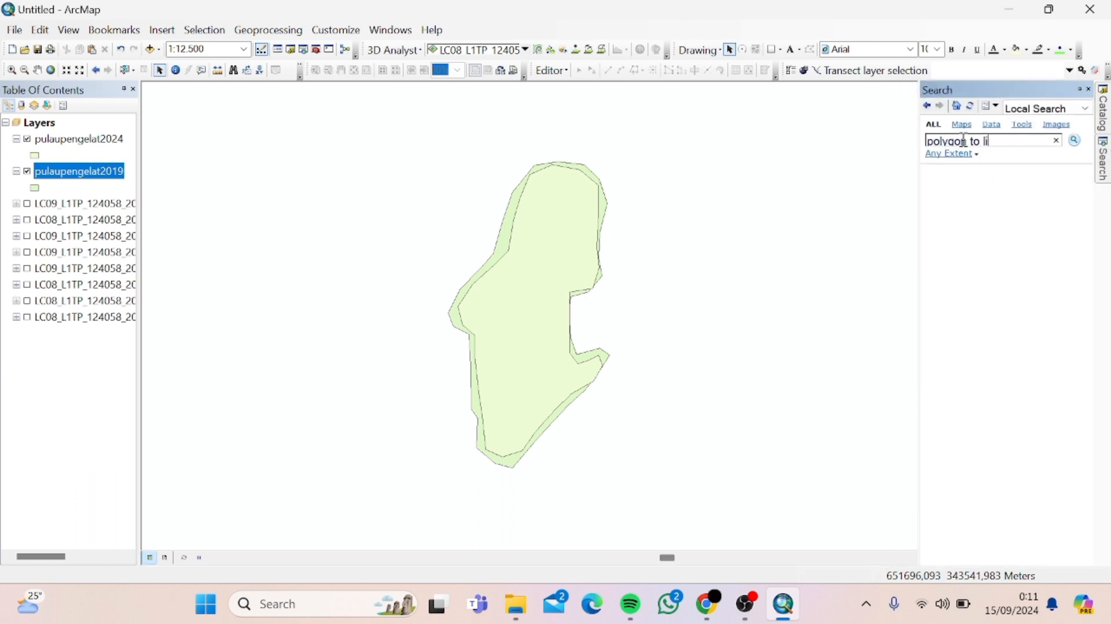
pyautogui.press('Return')
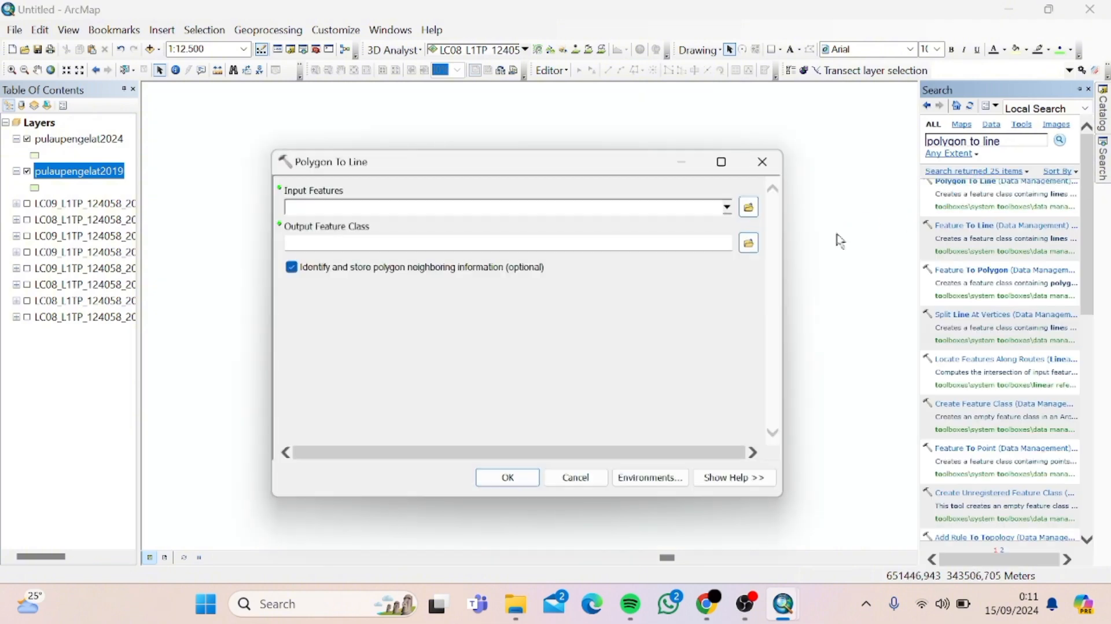
pyautogui.click(727, 208)
pyautogui.click(399, 239)
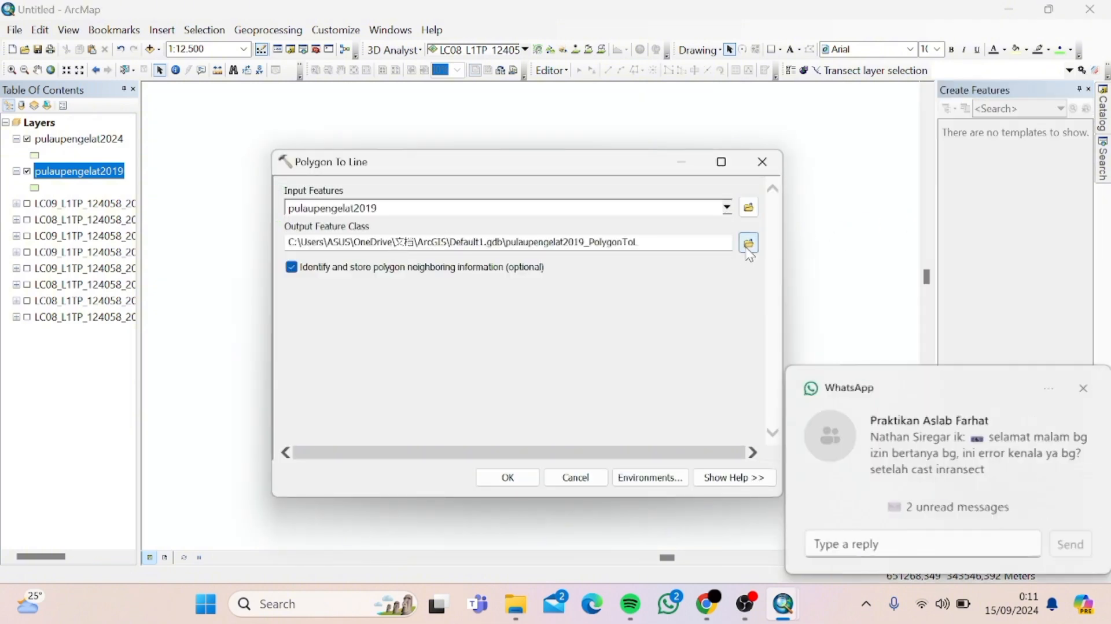
# Save the Polygon To Line output as pulaupengelat2019_lyne.shp in the pulau pengelat folder and run the conversion
pyautogui.click(749, 243)
pyautogui.click(480, 221)
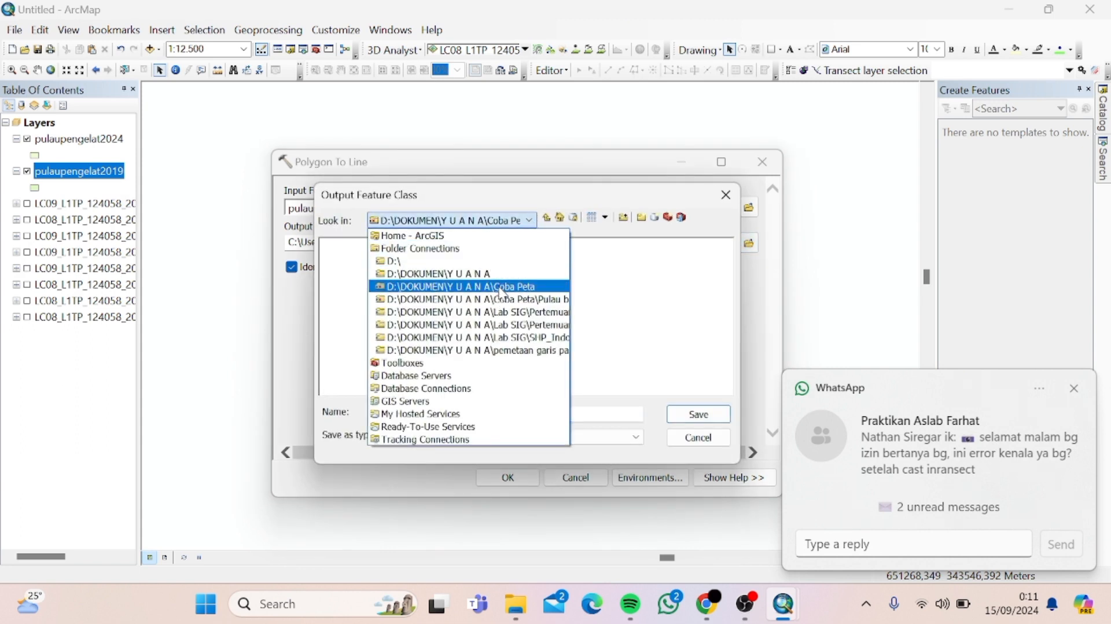
pyautogui.click(463, 273)
pyautogui.doubleClick(399, 275)
pyautogui.doubleClick(384, 246)
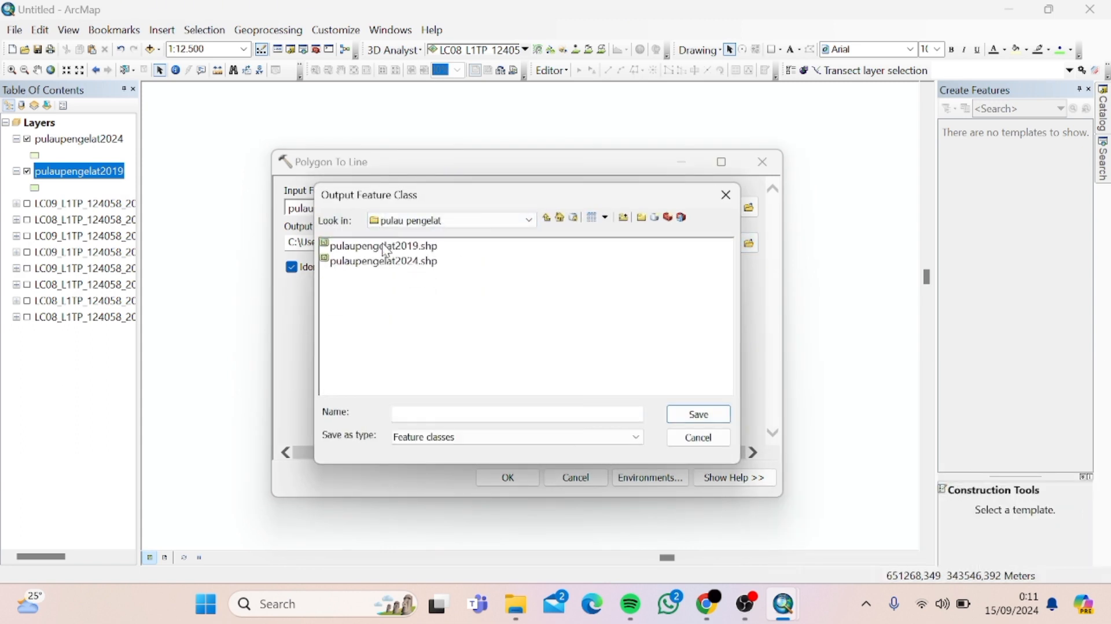
pyautogui.click(567, 414)
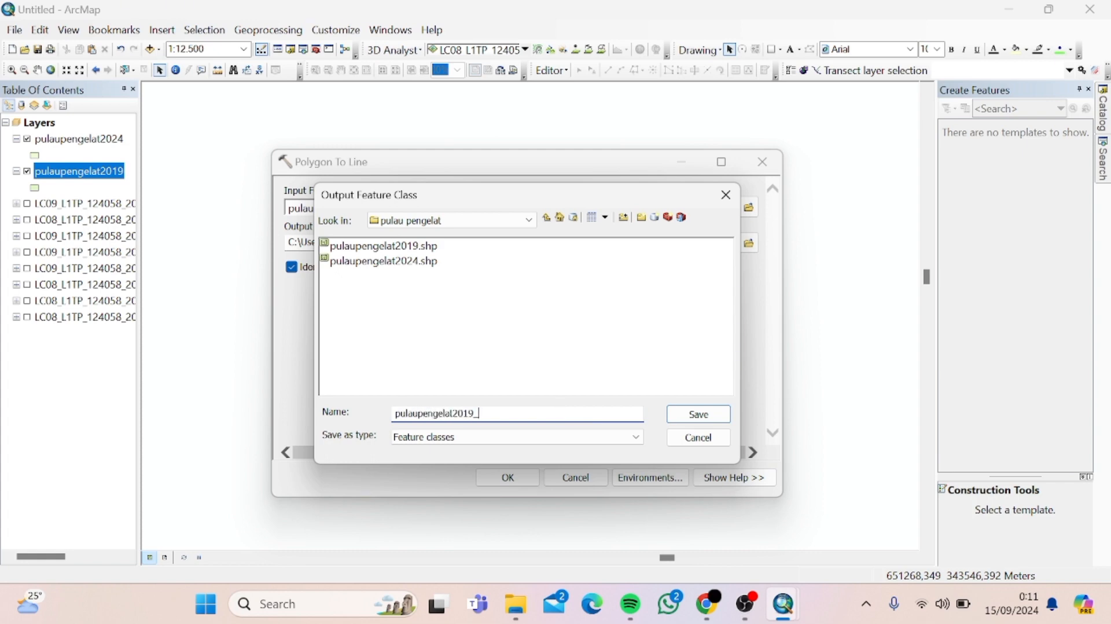
pyautogui.press('Return')
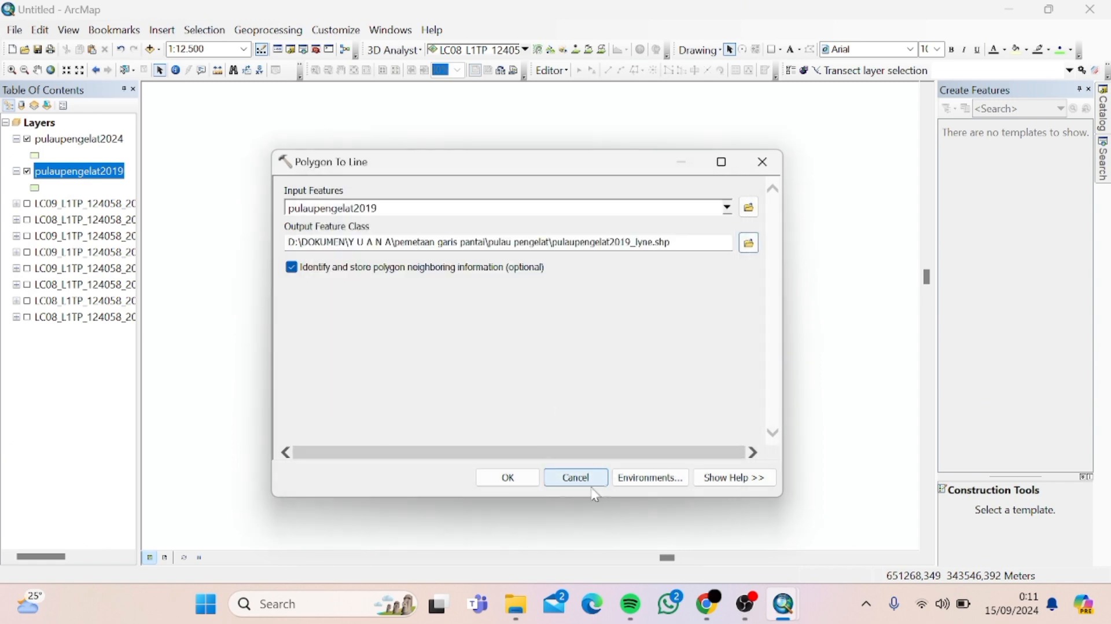
pyautogui.click(507, 477)
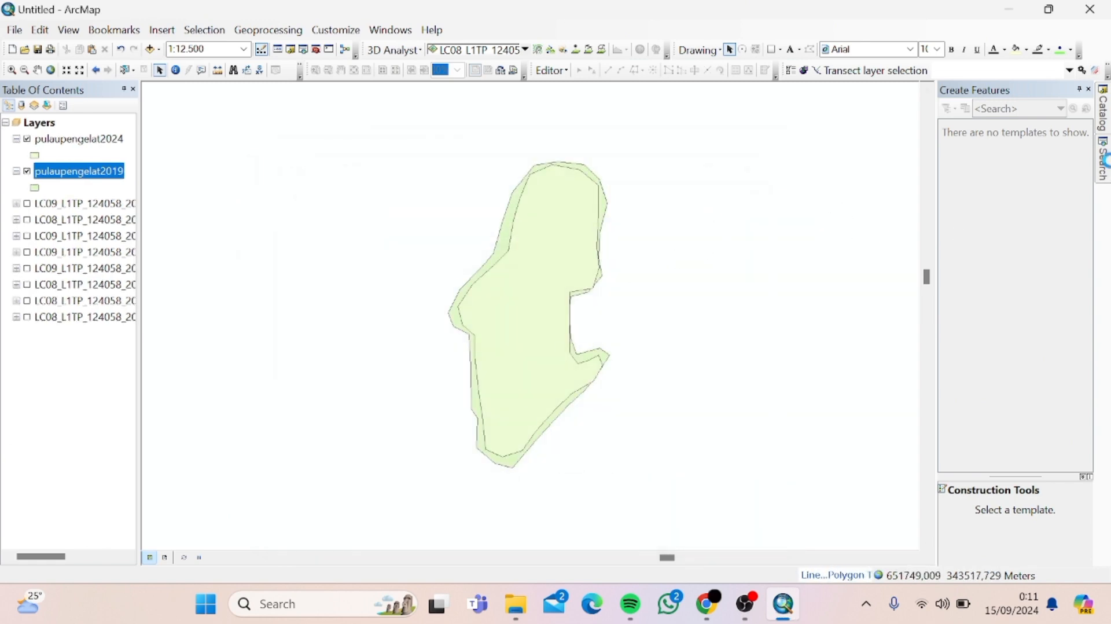
# Convert the pulaupengelat2024 polygon to a line with Polygon To Line, saving it as pulaupengelat2024_lyne in the pulau pengelat folder
pyautogui.click(1104, 160)
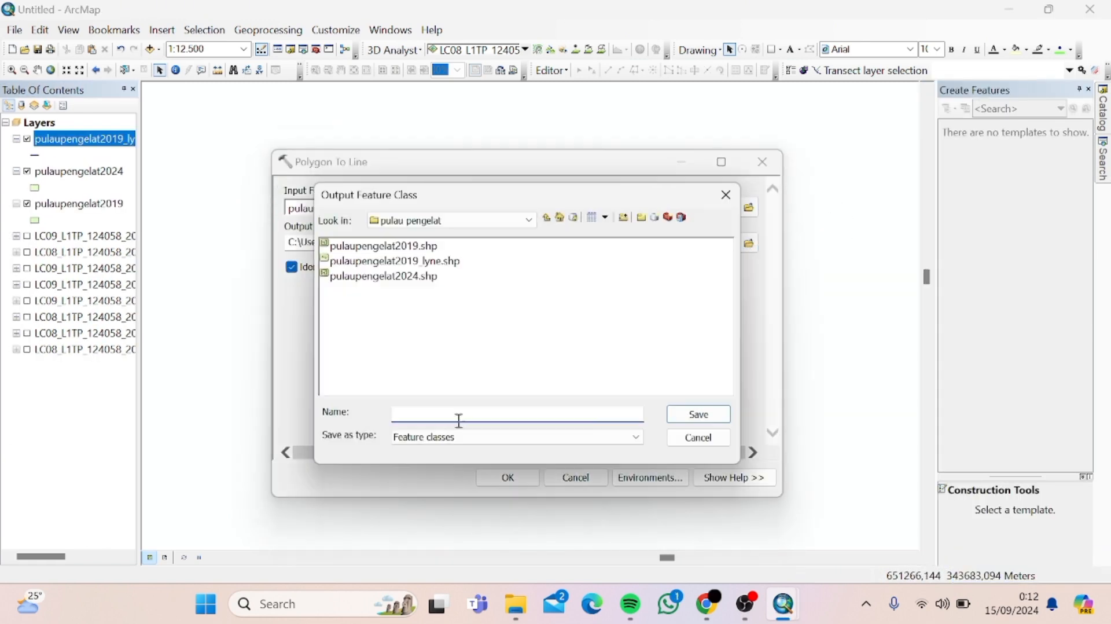
pyautogui.write('024_line')
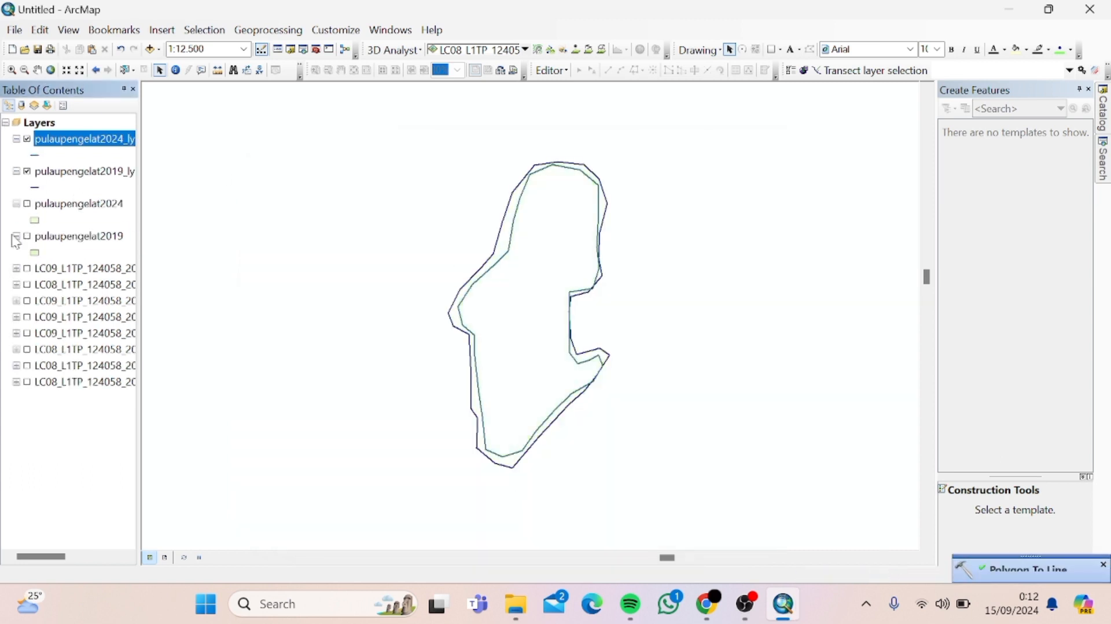
# Search for the Buffer analysis tool and open it
pyautogui.click(1103, 174)
pyautogui.moveTo(1004, 140); pyautogui.dragTo(903, 144)
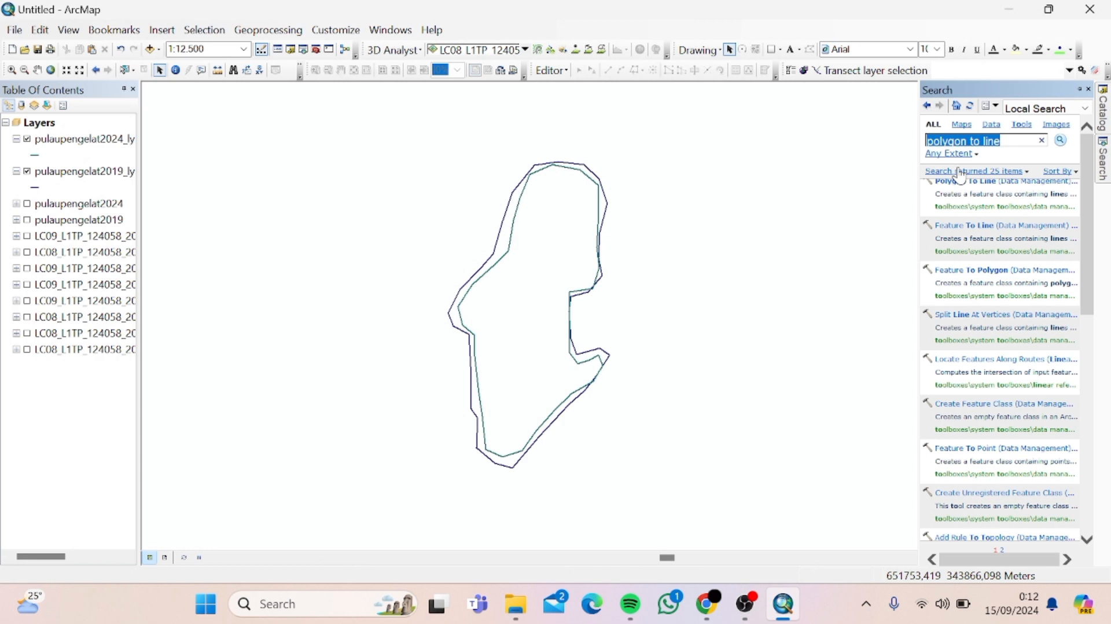
pyautogui.write('bu')
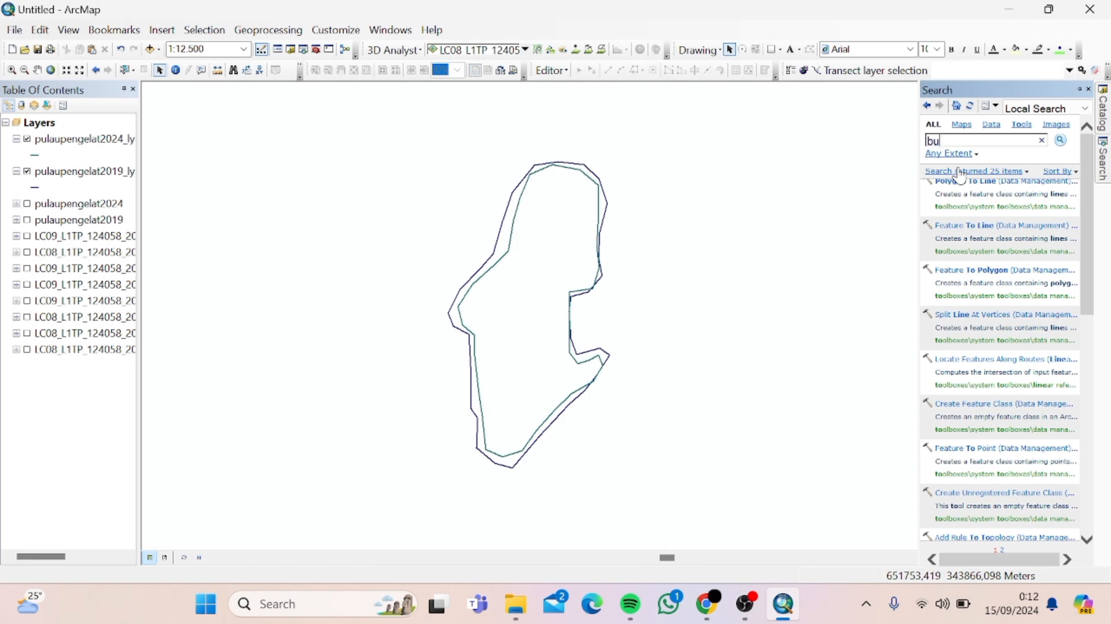
pyautogui.write('ffer')
pyautogui.press('Return')
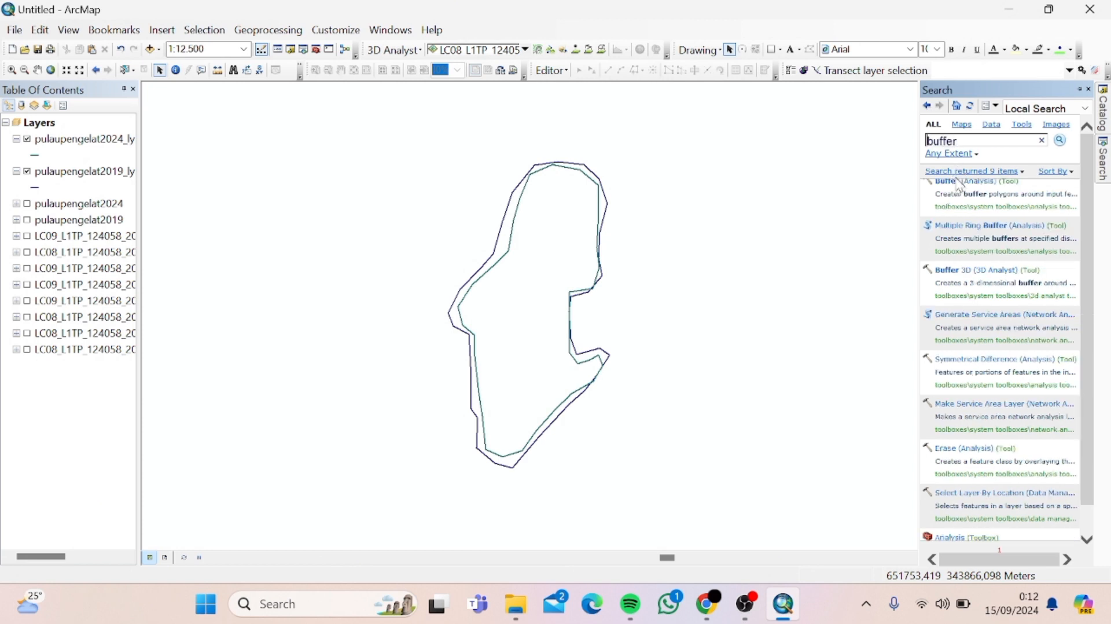
pyautogui.click(960, 186)
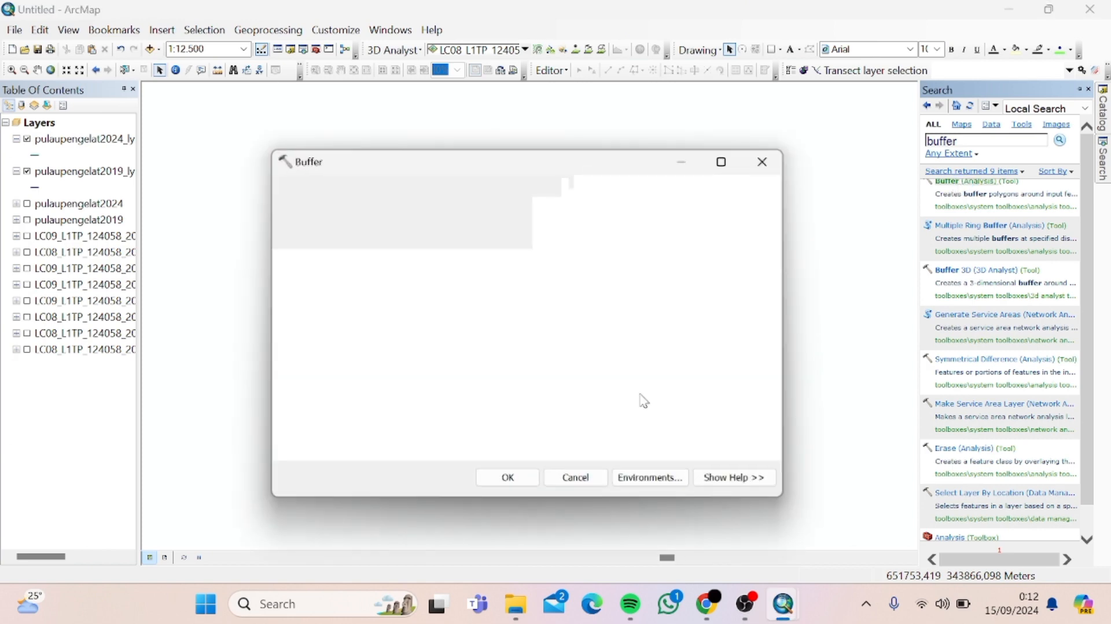
# Buffer pulaupengelat2019_lyne by 25 meters, saving the output as buffer pulaupengelat2019.shp in the pulau pengelat folder
pyautogui.click(726, 209)
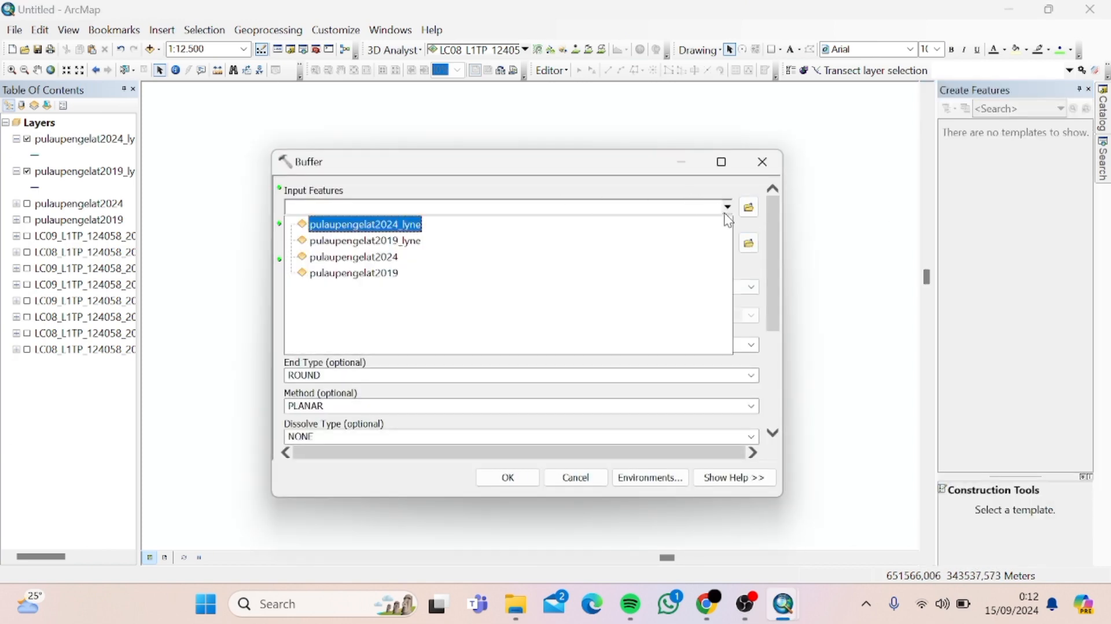
pyautogui.click(423, 240)
pyautogui.click(749, 243)
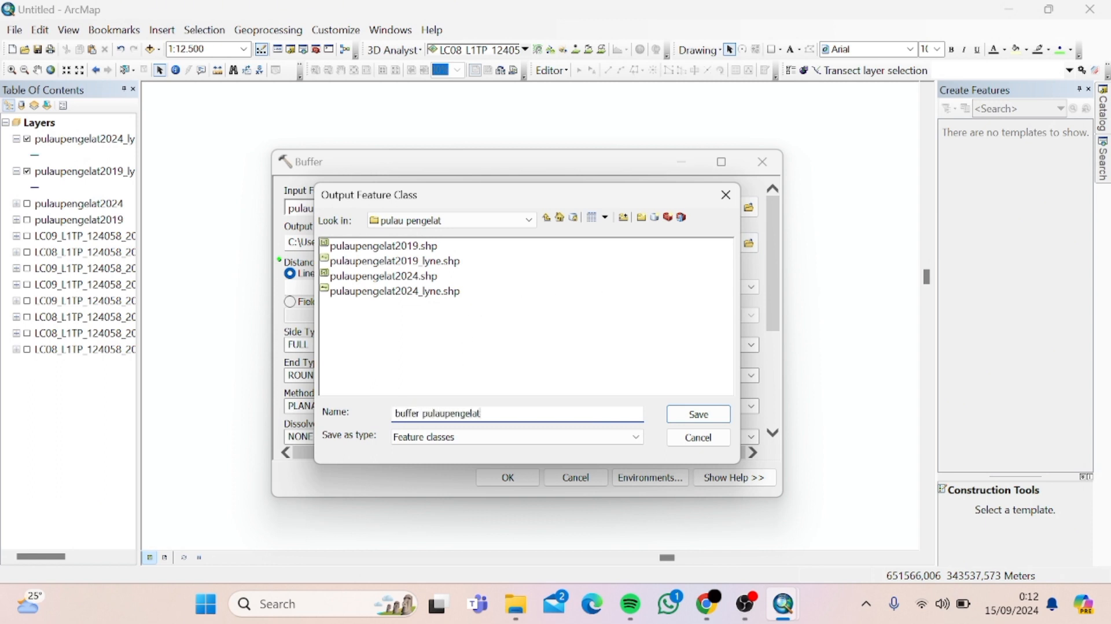
pyautogui.press('Return')
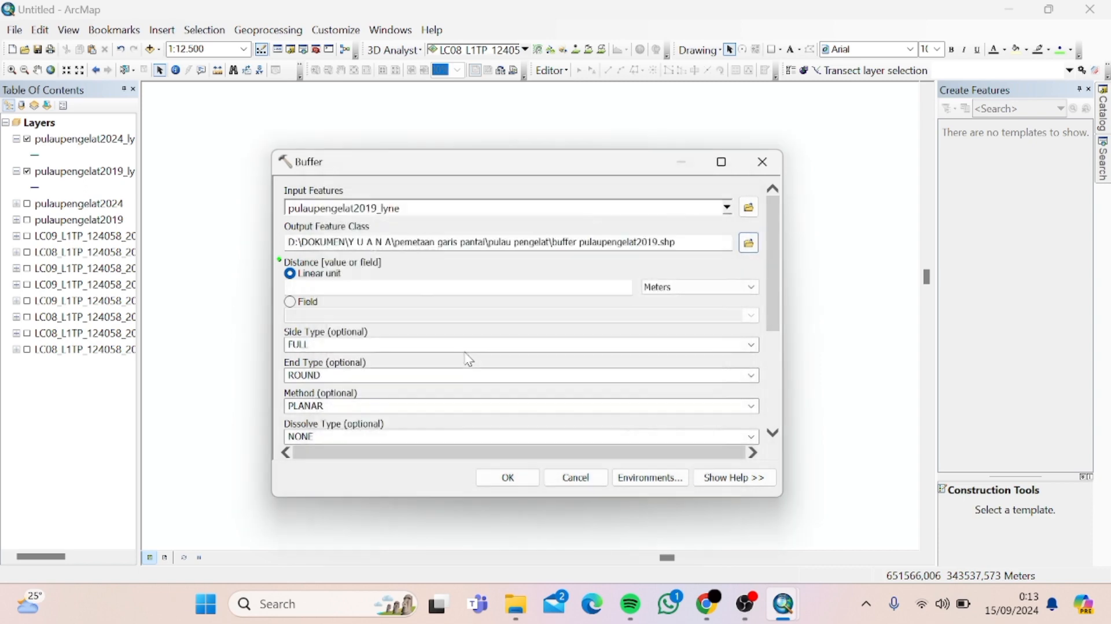
pyautogui.click(543, 289)
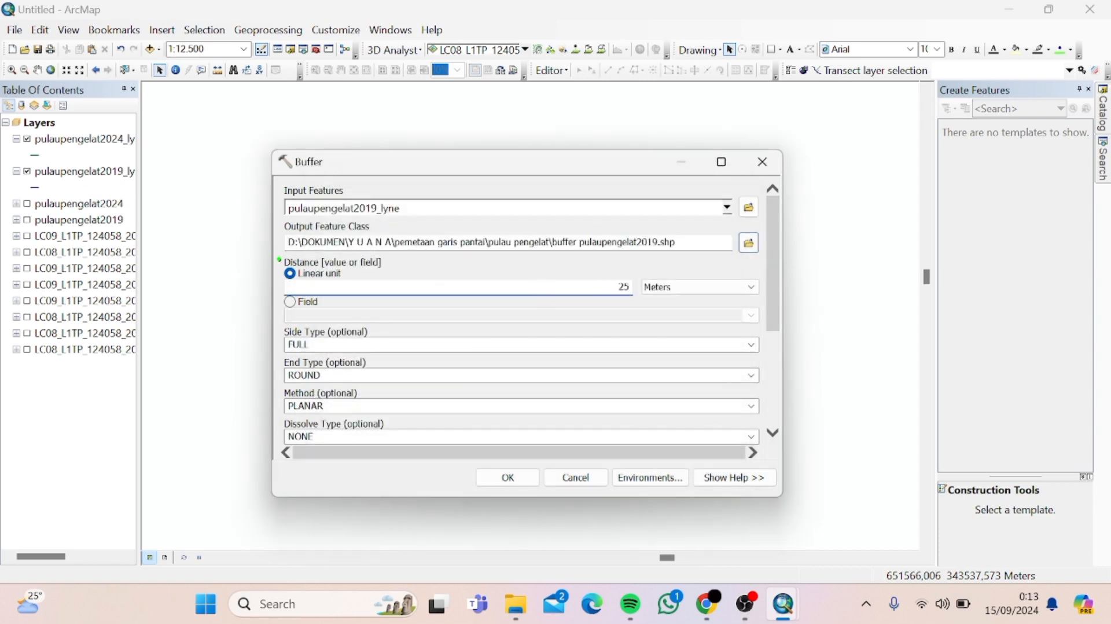
pyautogui.click(508, 478)
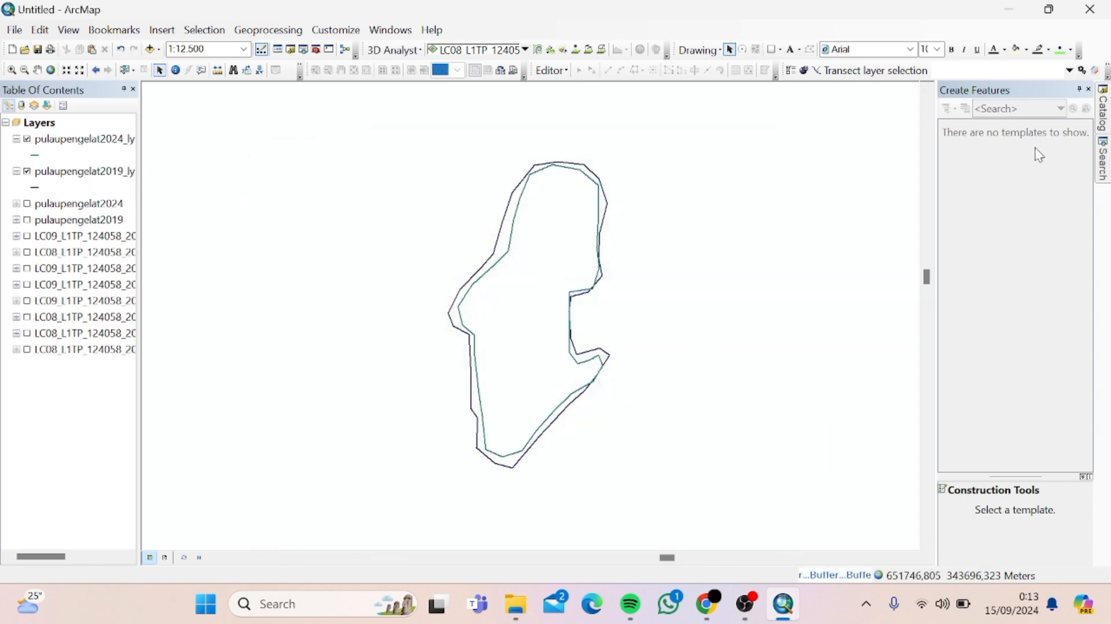
# Search for the Polygon To Line tool again and open it
pyautogui.moveTo(1104, 163)
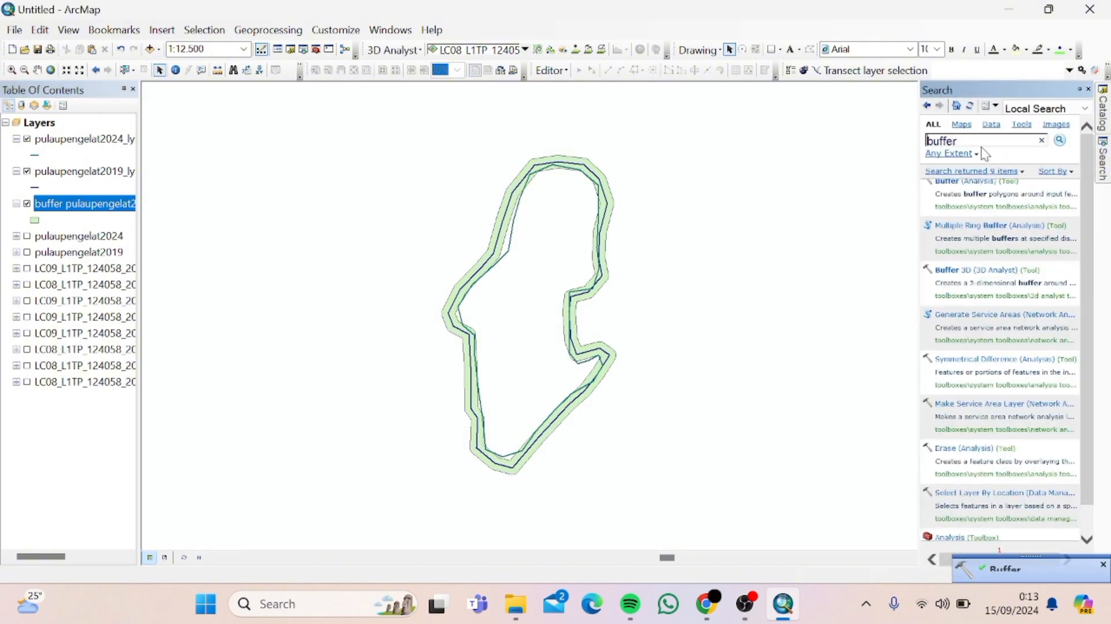
pyautogui.write('polygon')
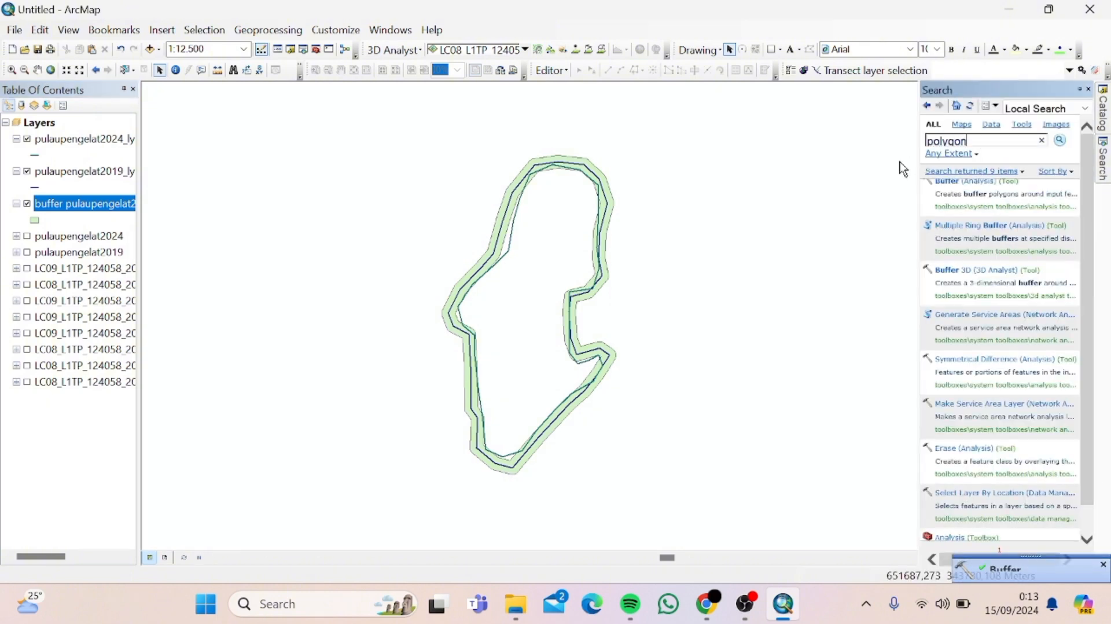
pyautogui.write(' tolin')
pyautogui.press('BackSpace')
pyautogui.press('BackSpace')
pyautogui.press('BackSpace')
pyautogui.write('line')
pyautogui.press('Return')
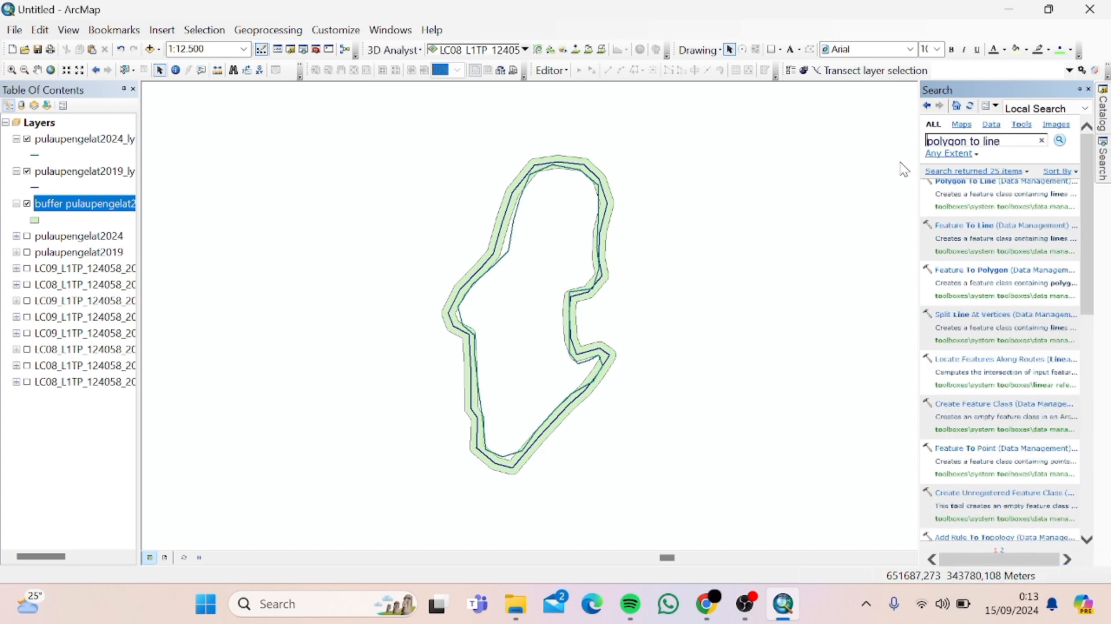
pyautogui.click(951, 184)
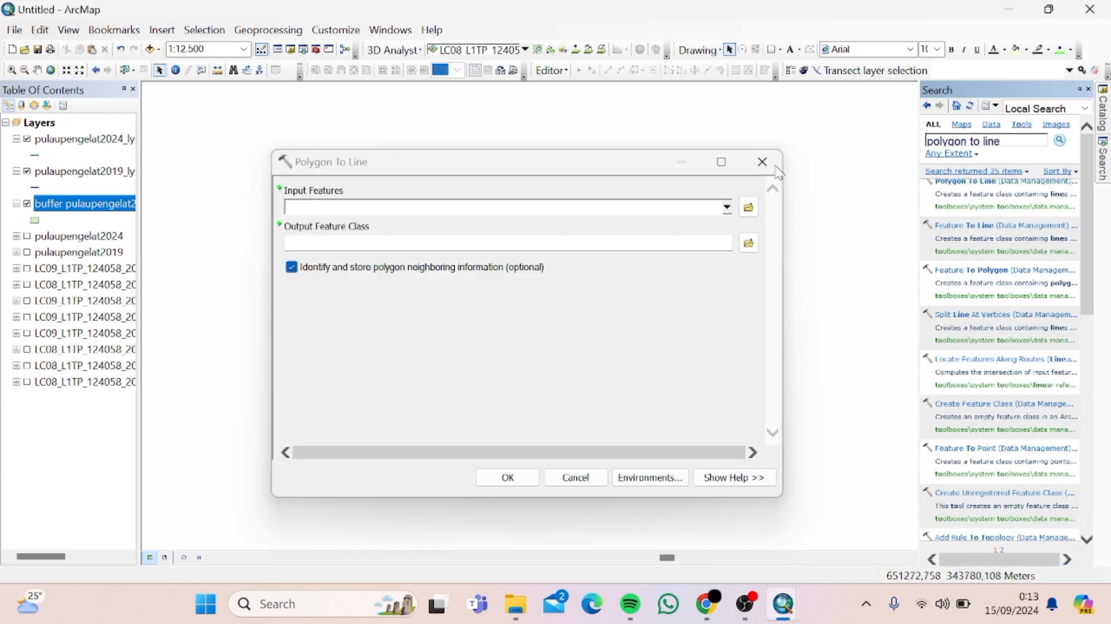
# Convert buffer pulaupengelat2019 to lines, saving the output as bufferlyne2019.shp in the pulau pengelat folder
pyautogui.click(728, 207)
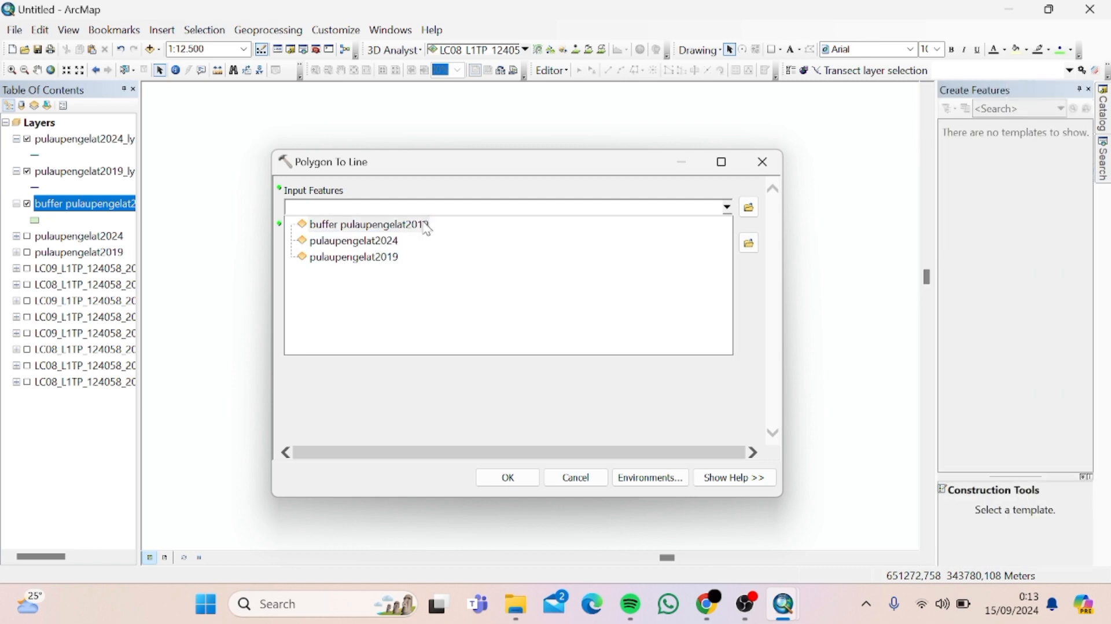
pyautogui.click(427, 225)
pyautogui.click(736, 247)
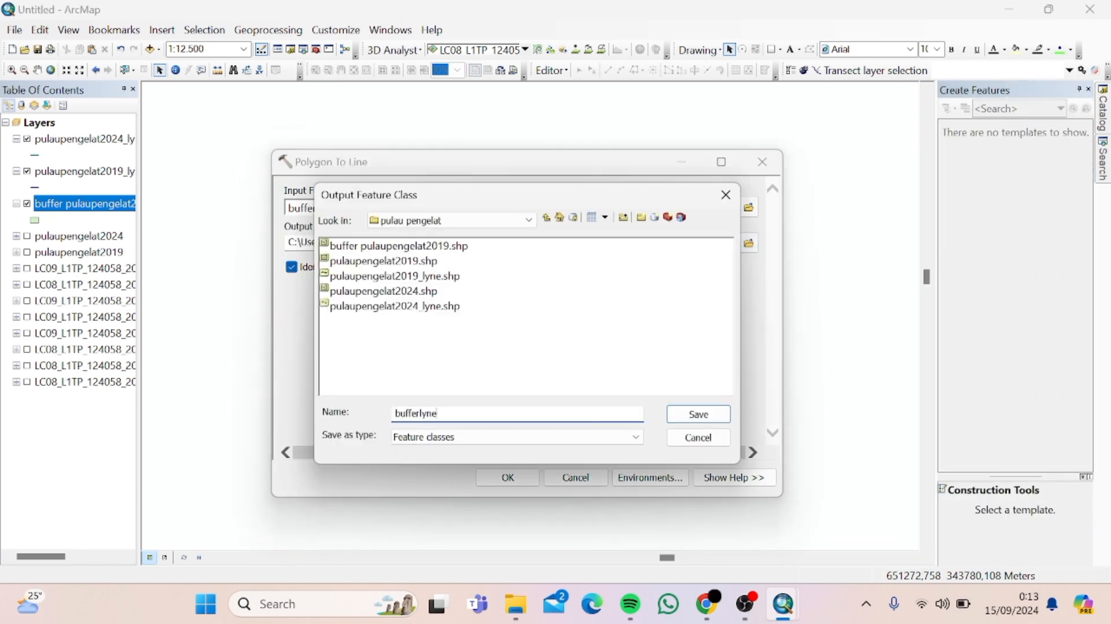
pyautogui.press('Return')
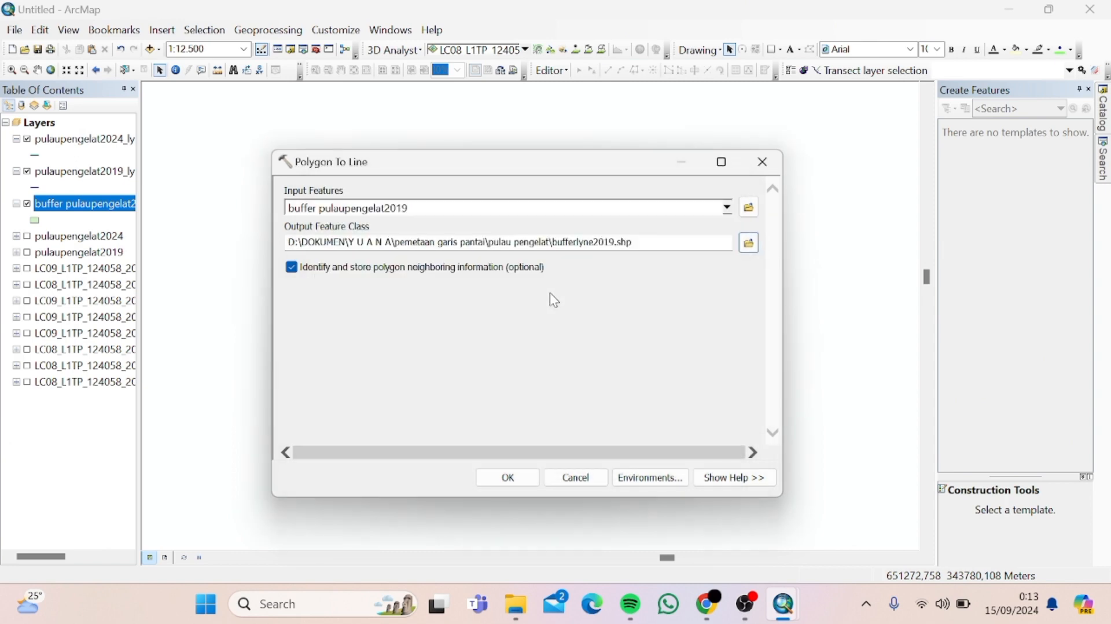
pyautogui.click(508, 477)
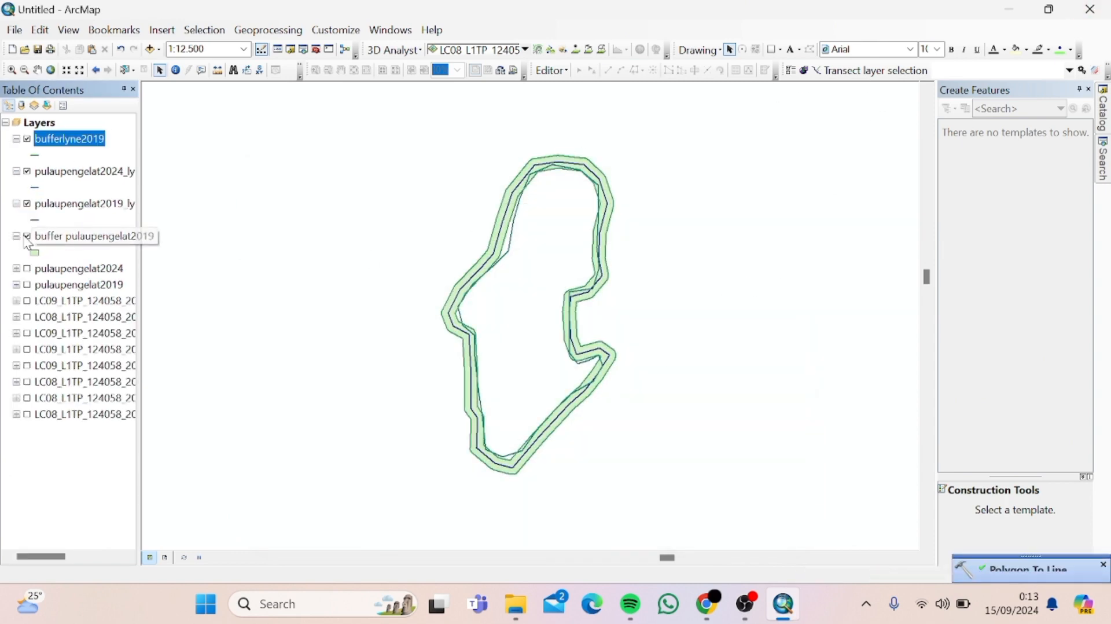
# Create a personal geodatabase named DSAS in the pulau pengelat folder
pyautogui.click(1103, 109)
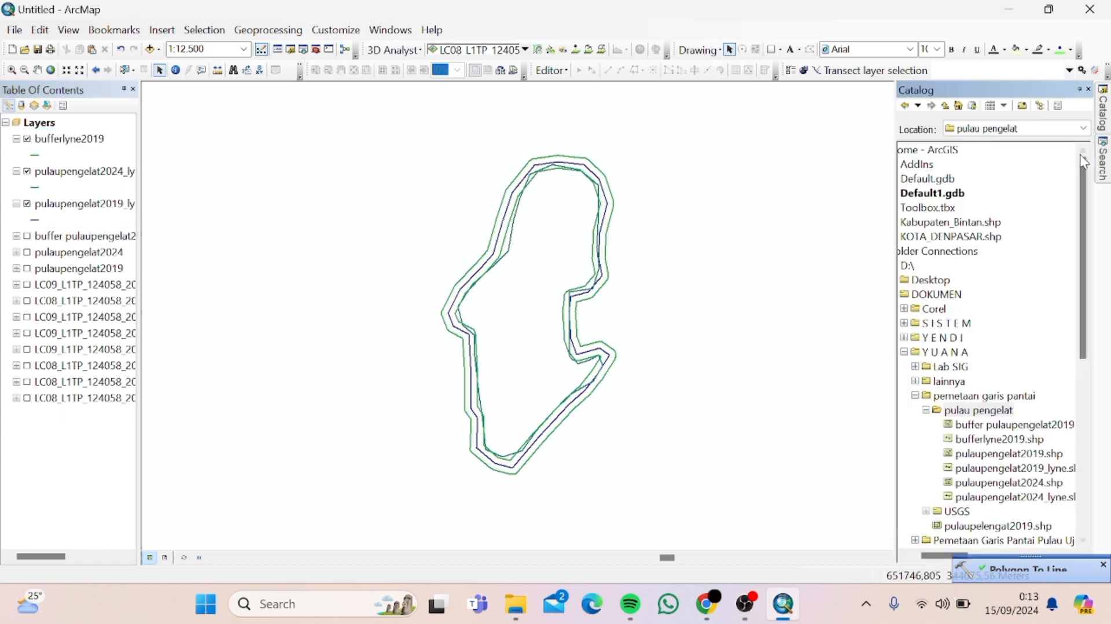
pyautogui.rightClick(972, 412)
pyautogui.moveTo(1004, 508)
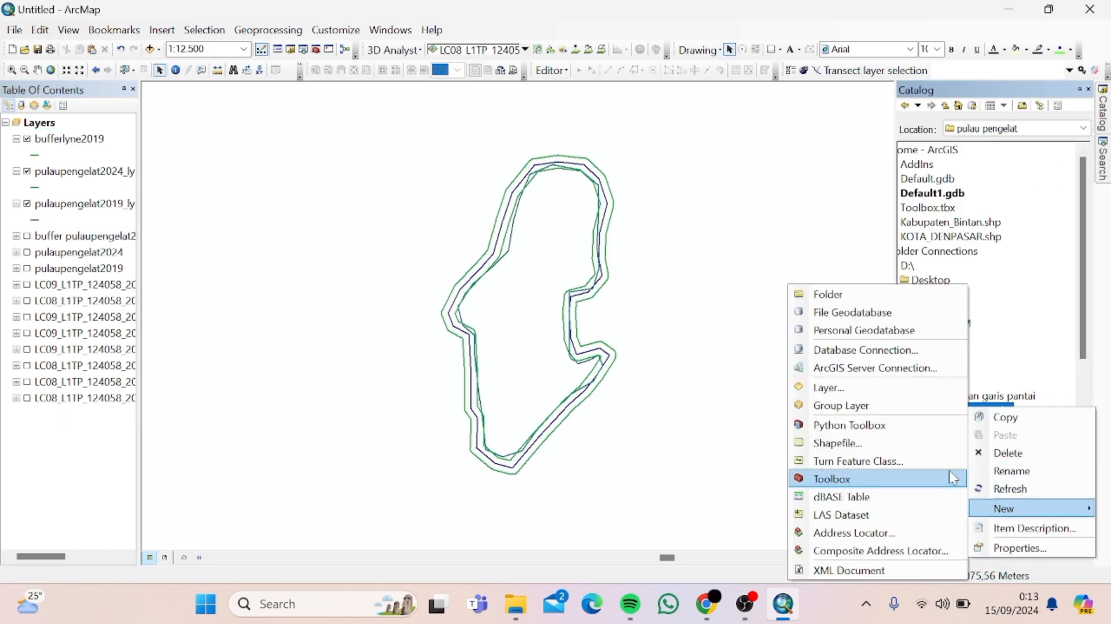
pyautogui.click(879, 330)
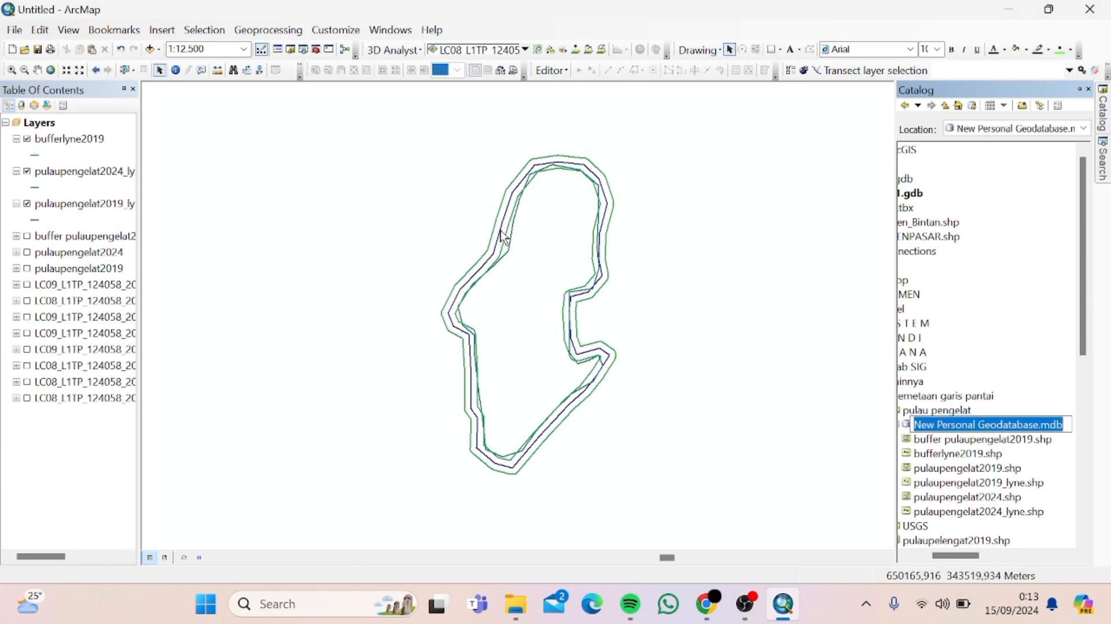
pyautogui.write('DSAS')
pyautogui.press('Return')
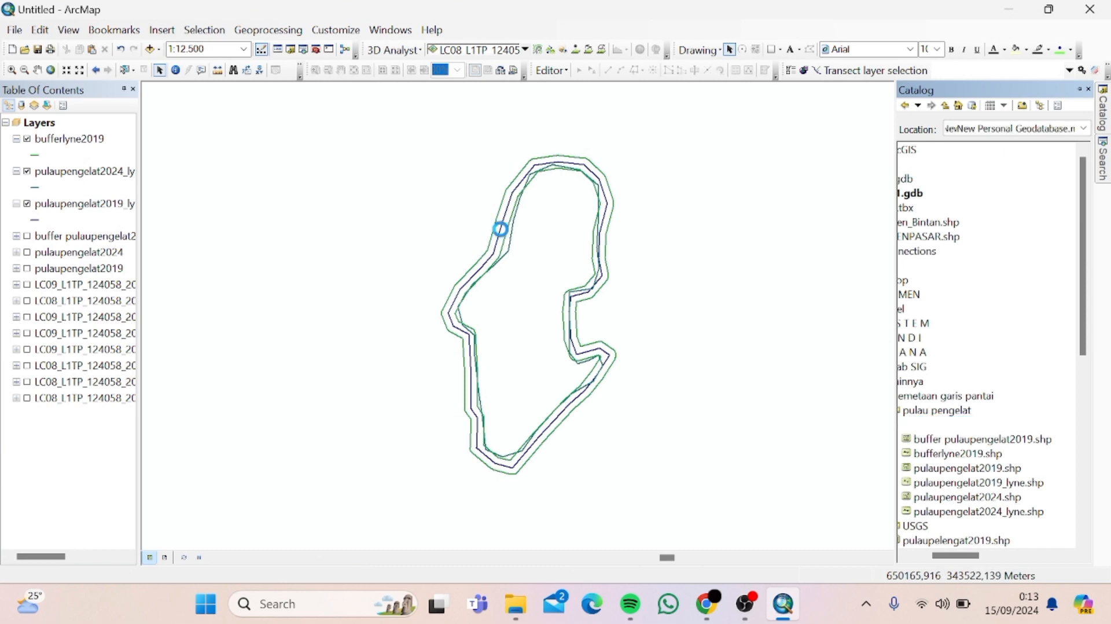
# Start a new feature class in DSAS.mdb, naming it Baseline and setting its type to Line Features
pyautogui.rightClick(947, 427)
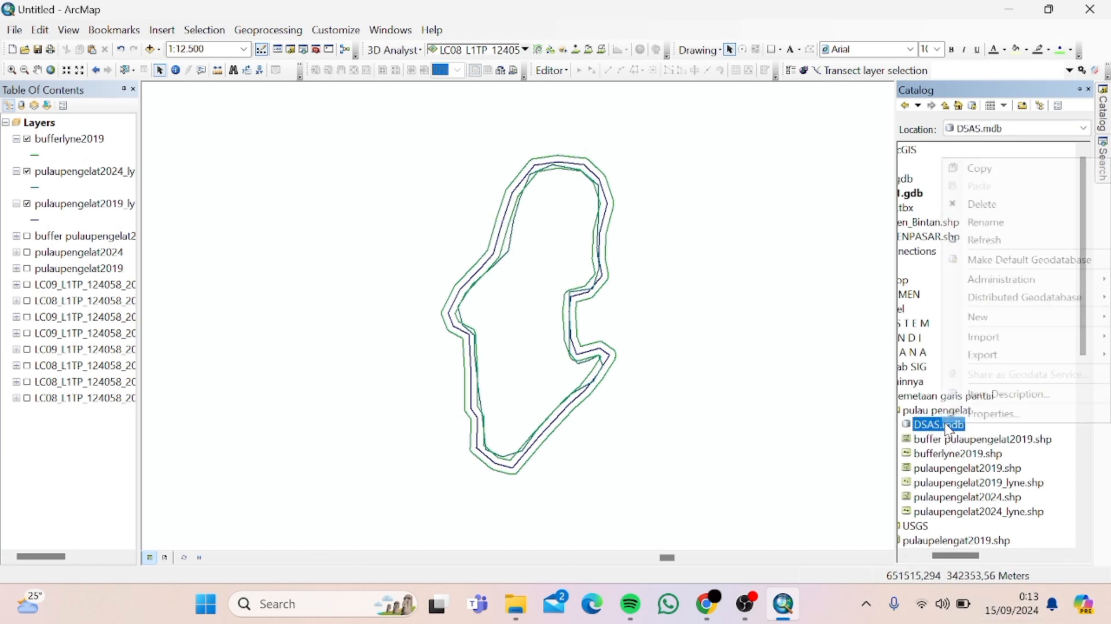
pyautogui.moveTo(983, 316)
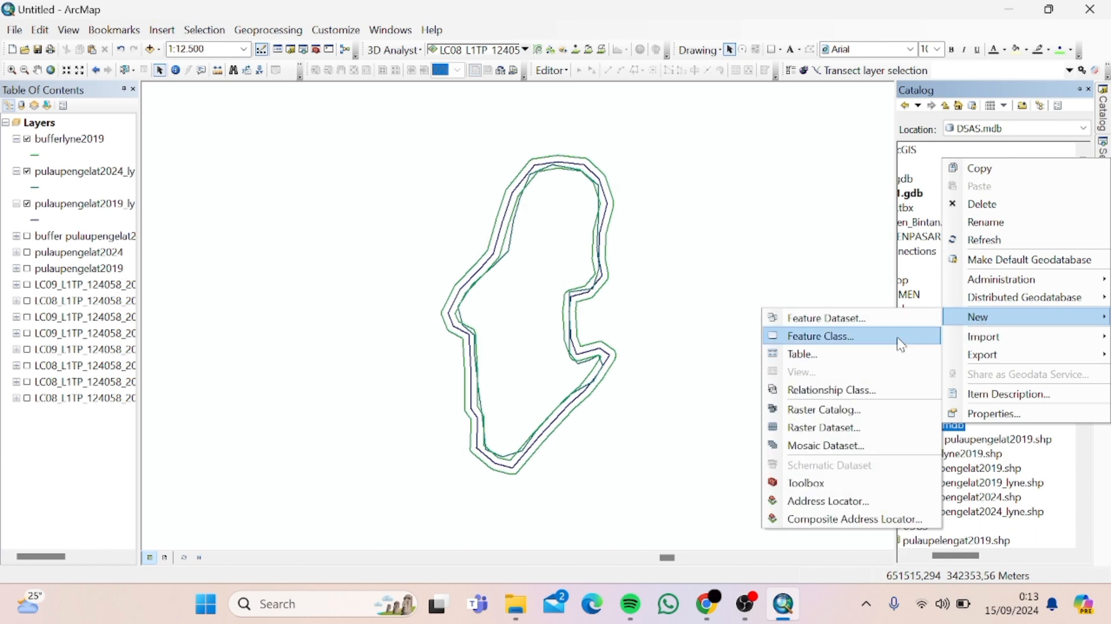
pyautogui.click(924, 342)
pyautogui.write('Bse')
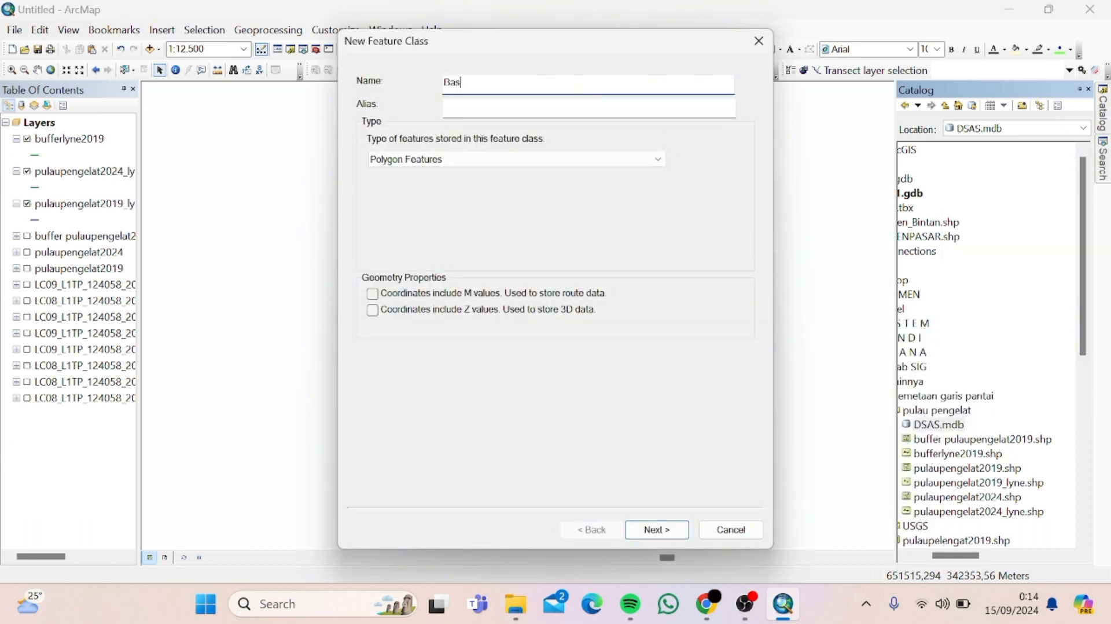
pyautogui.click(590, 159)
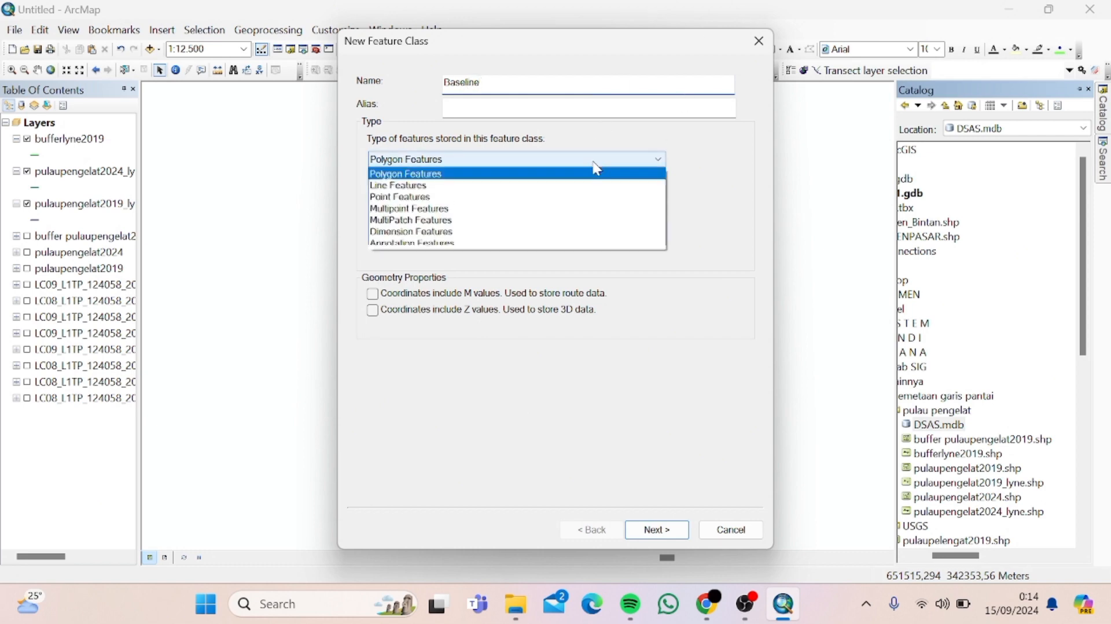
pyautogui.click(502, 188)
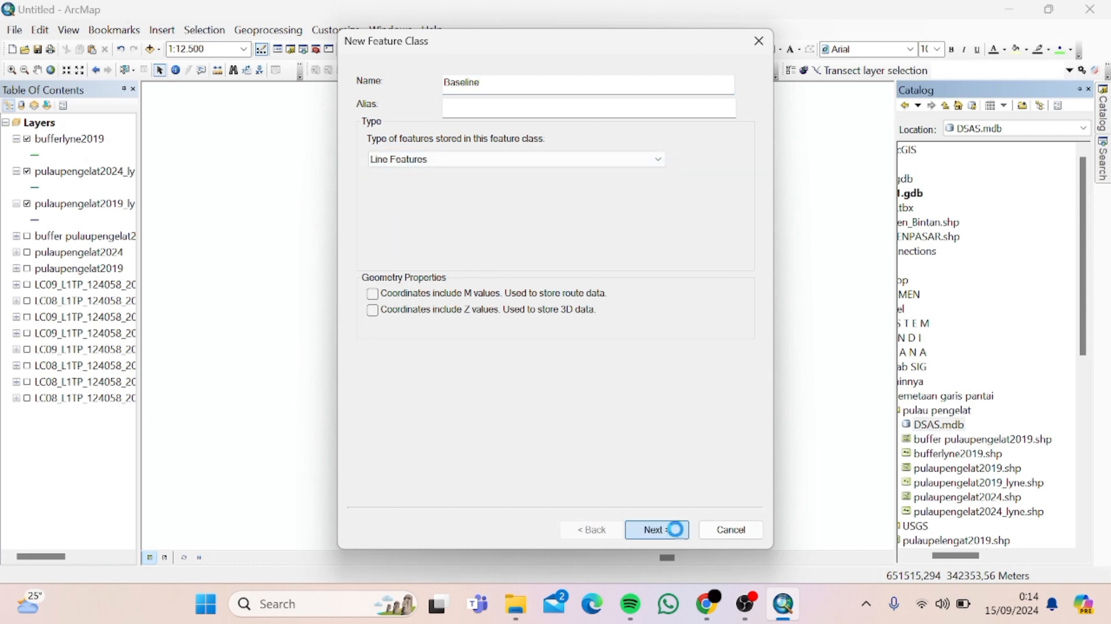
# Assign the WGS 1984 UTM Zone 48N coordinate system to Baseline and finish creating it with the remaining defaults
pyautogui.click(657, 529)
pyautogui.click(549, 313)
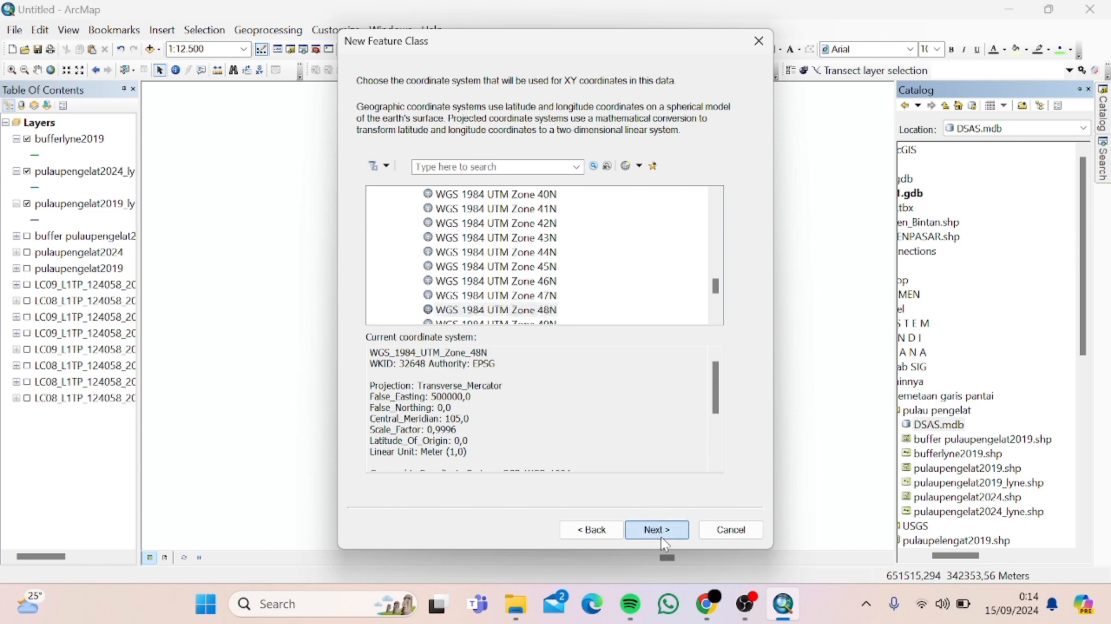
pyautogui.click(659, 531)
pyautogui.click(658, 531)
pyautogui.click(658, 530)
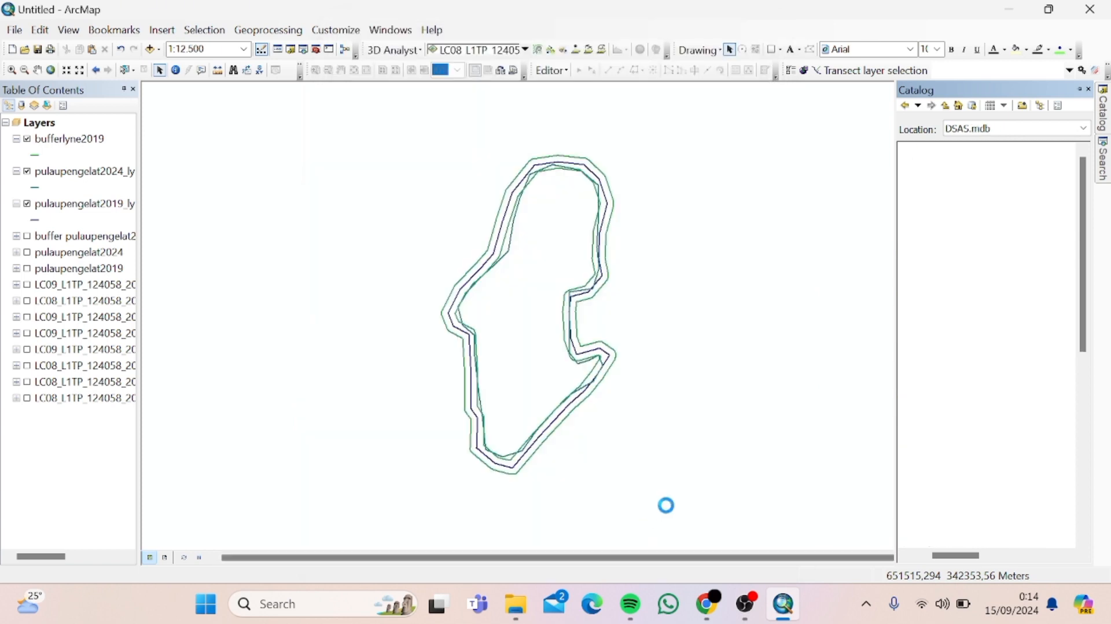
# Create a feature class named Shoreline in DSAS.mdb with the Line Features type, keeping the remaining defaults
pyautogui.rightClick(936, 431)
pyautogui.moveTo(977, 315)
pyautogui.click(805, 298)
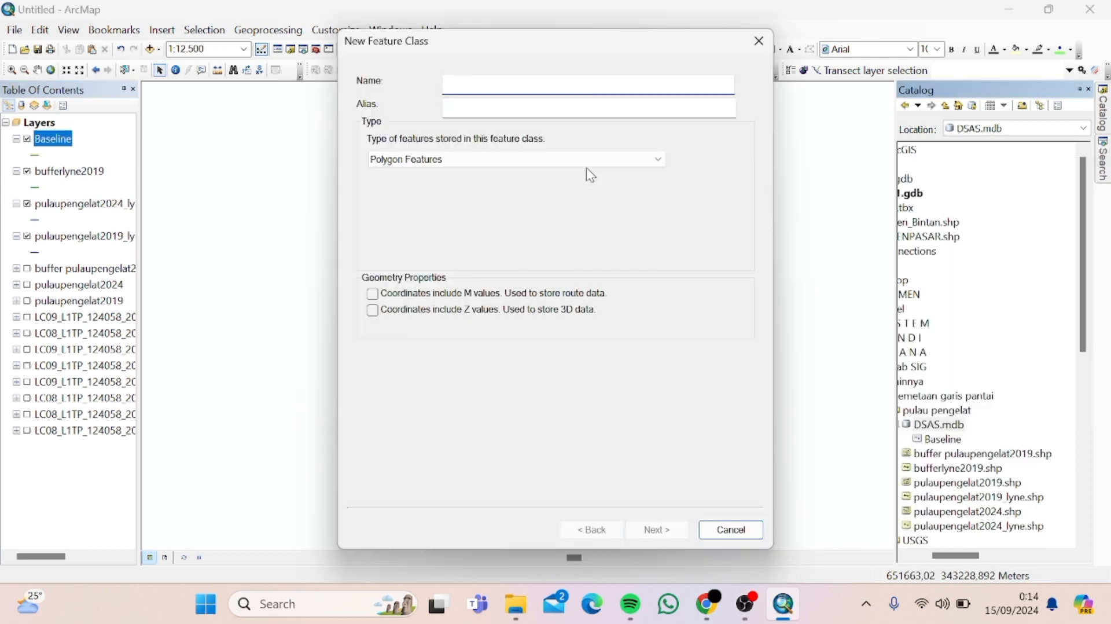
pyautogui.write('Shoreline')
pyautogui.click(579, 159)
pyautogui.click(515, 186)
pyautogui.click(658, 530)
pyautogui.click(658, 530)
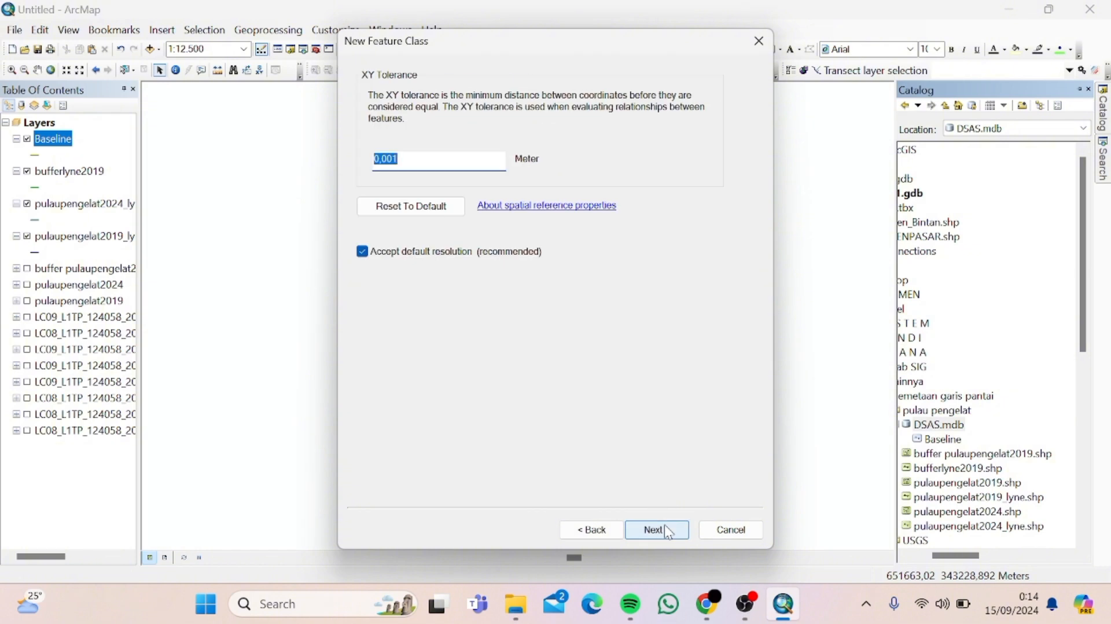
pyautogui.click(658, 530)
pyautogui.click(658, 530)
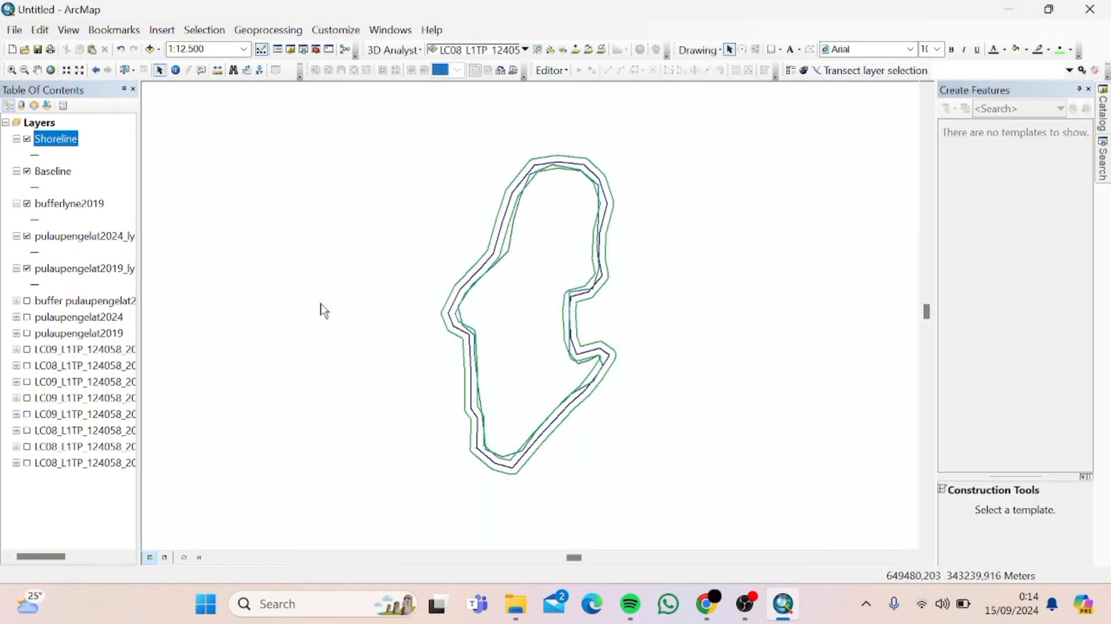
# Add the DSAS_date, DSAS_uncy and DSAS_type fields to the Shoreline layer with the DSAS Attribute Automator
pyautogui.click(791, 71)
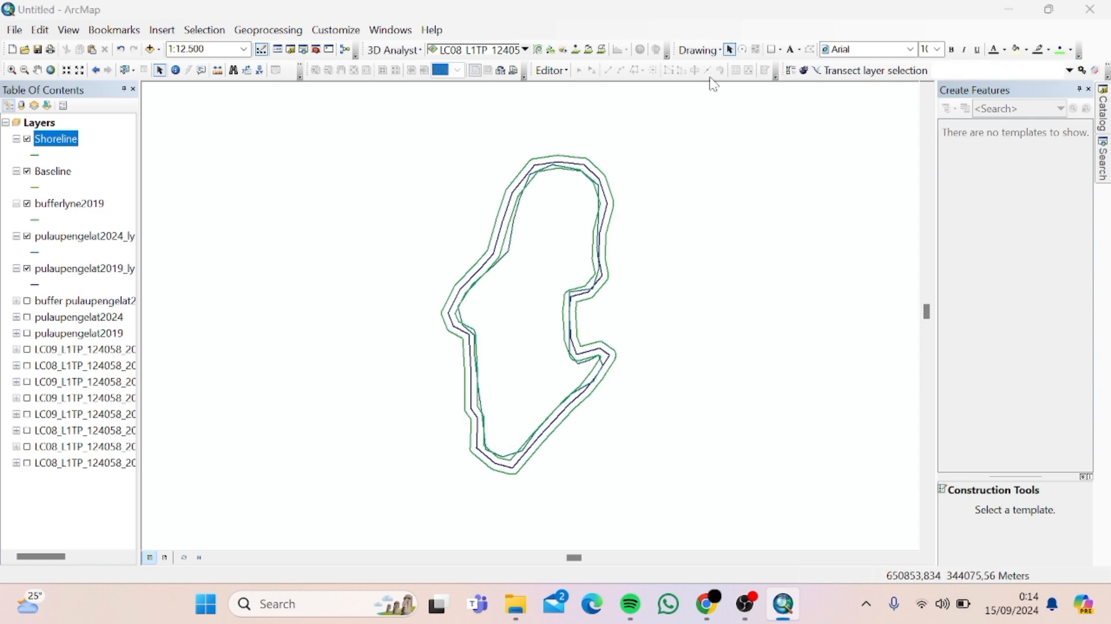
pyautogui.moveTo(355, 39)
pyautogui.mouseDown()
pyautogui.moveTo(363, 0)
pyautogui.moveTo(364, 30)
pyautogui.mouseUp()
pyautogui.click(342, 158)
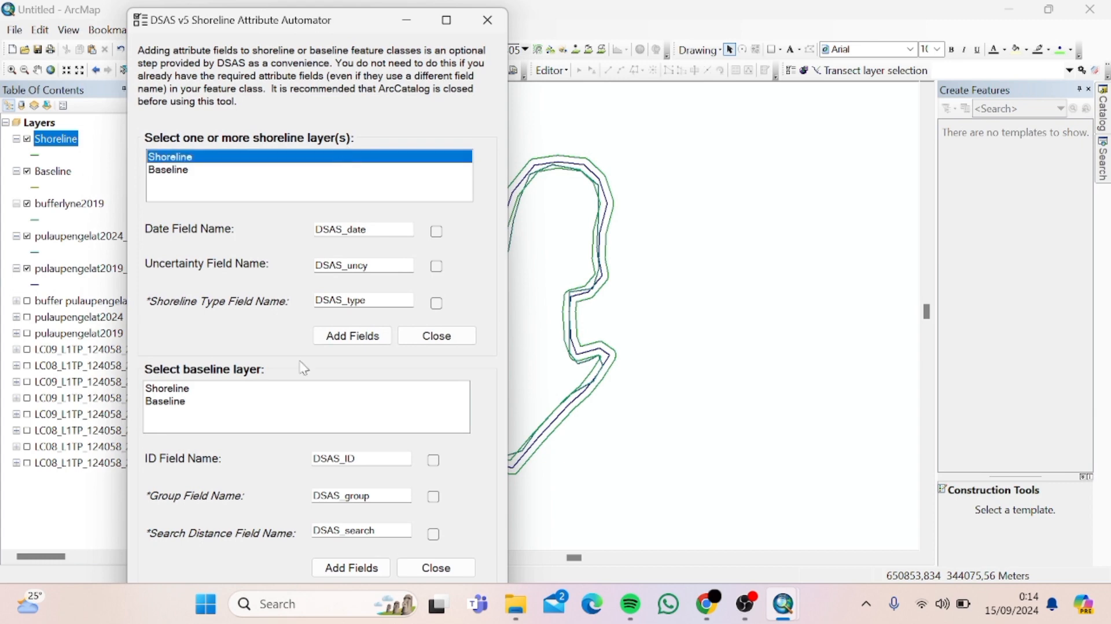
pyautogui.click(299, 402)
pyautogui.click(437, 232)
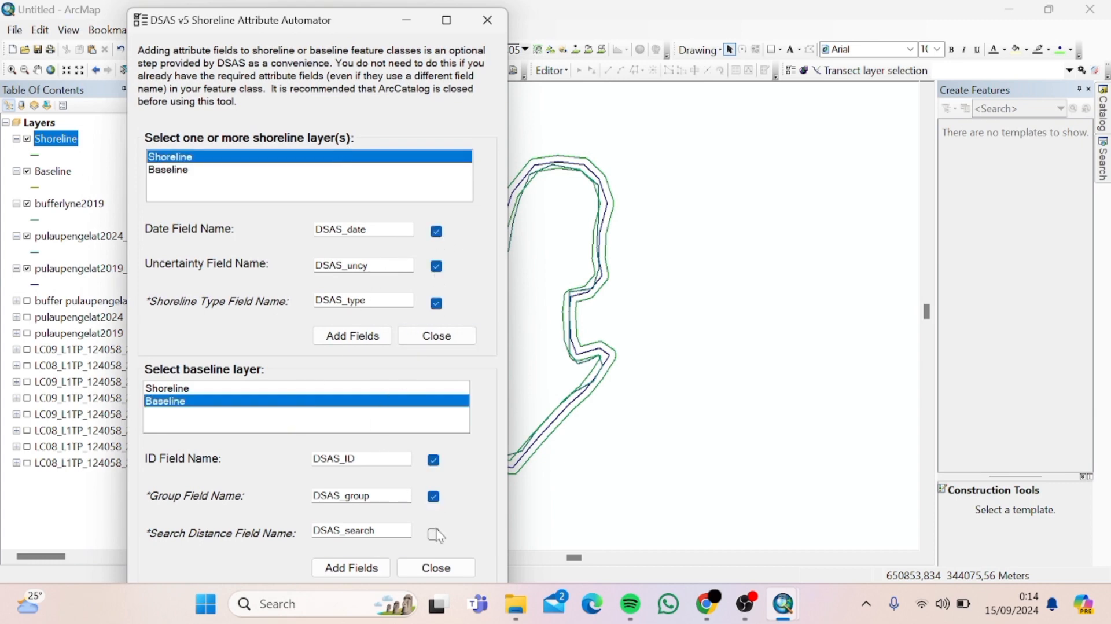
pyautogui.click(370, 338)
pyautogui.click(346, 348)
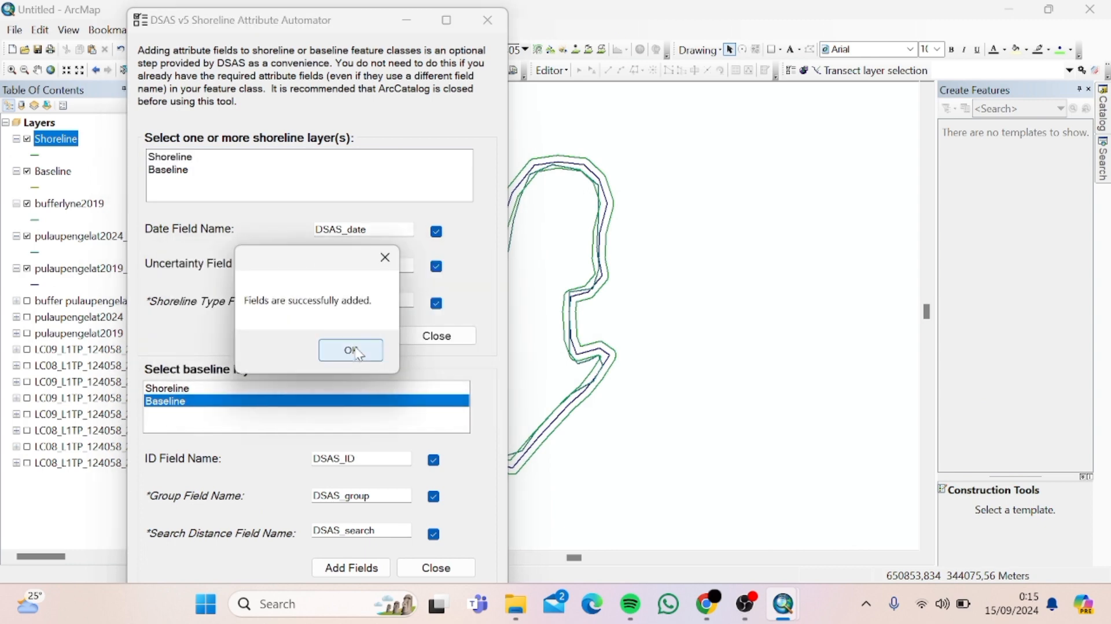
pyautogui.click(354, 349)
# Add the DSAS_ID, DSAS_group and DSAS_search fields to the Baseline layer, and close the Attribute Automator
pyautogui.click(353, 567)
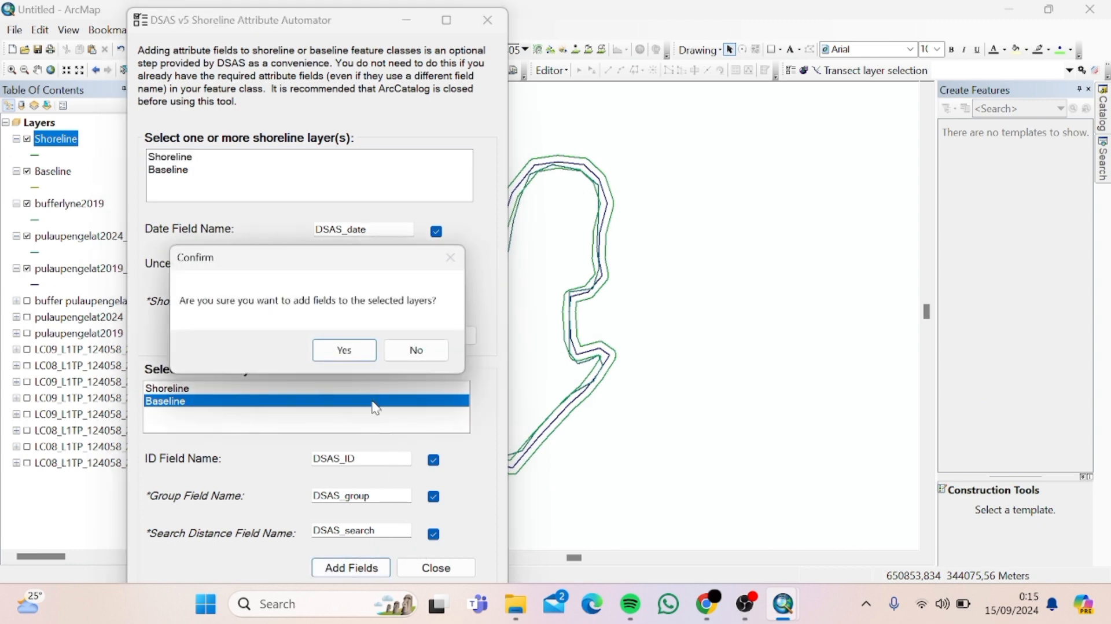
pyautogui.click(358, 348)
pyautogui.click(354, 349)
pyautogui.click(405, 340)
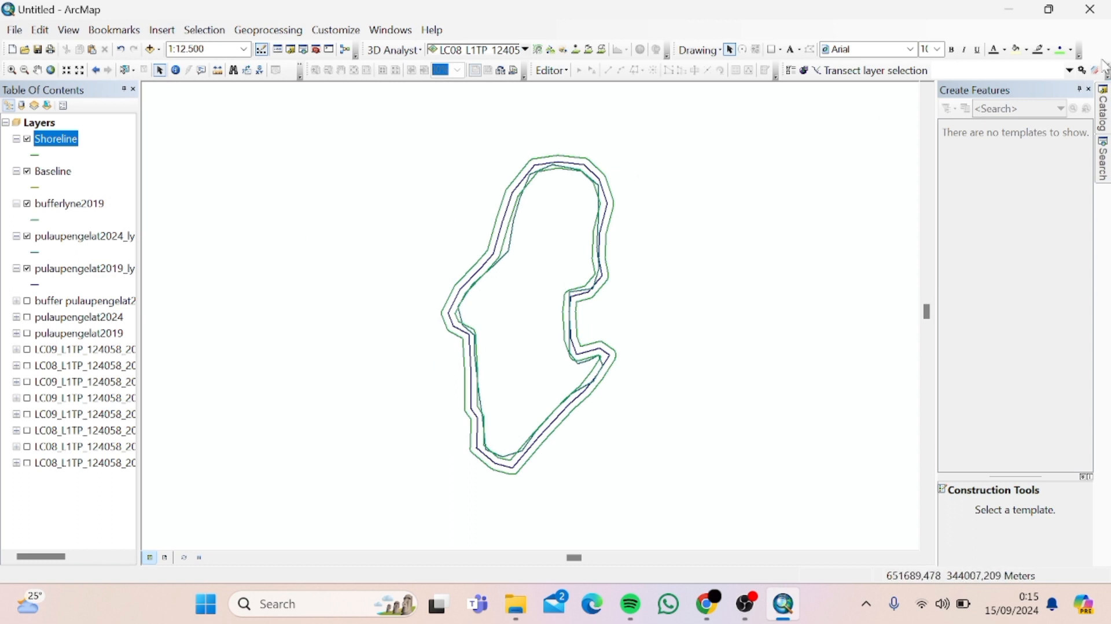
pyautogui.click(1081, 89)
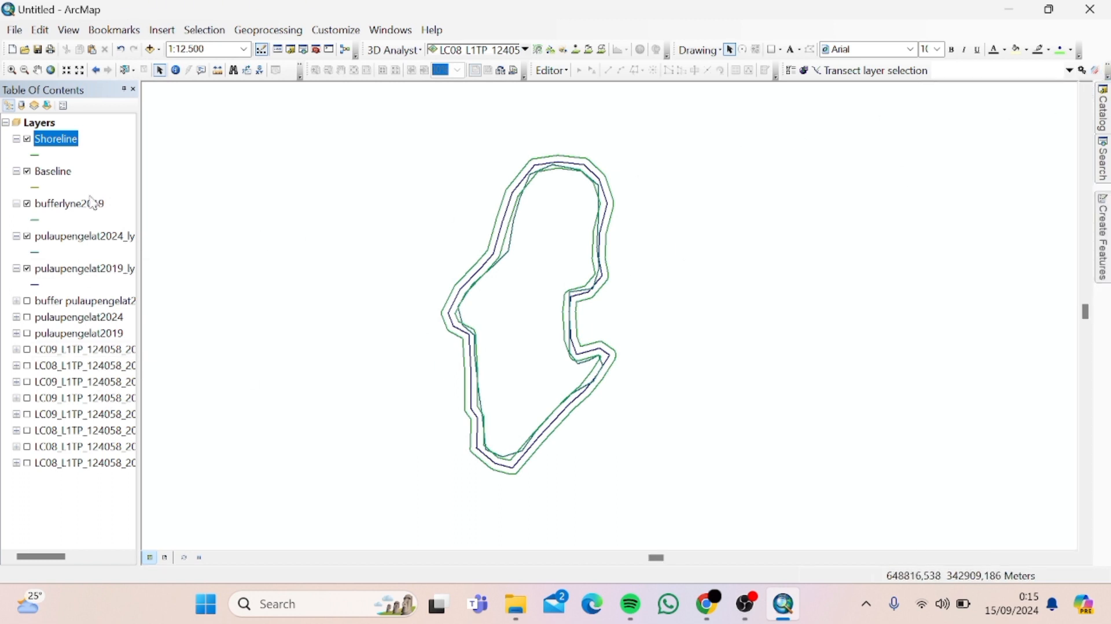
# Hide the pulaupengelat2024_lyne, pulaupengelat2019_lyne and Shoreline layers, leaving Baseline and bufferlyne2019 displayed
pyautogui.rightClick(60, 180)
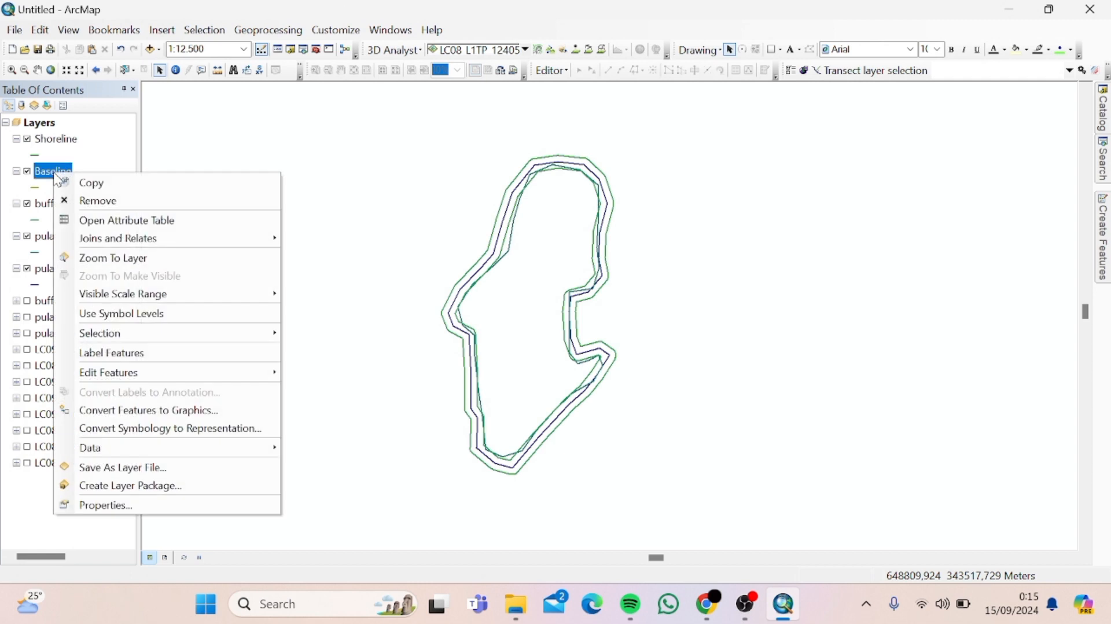
pyautogui.click(28, 236)
pyautogui.click(28, 269)
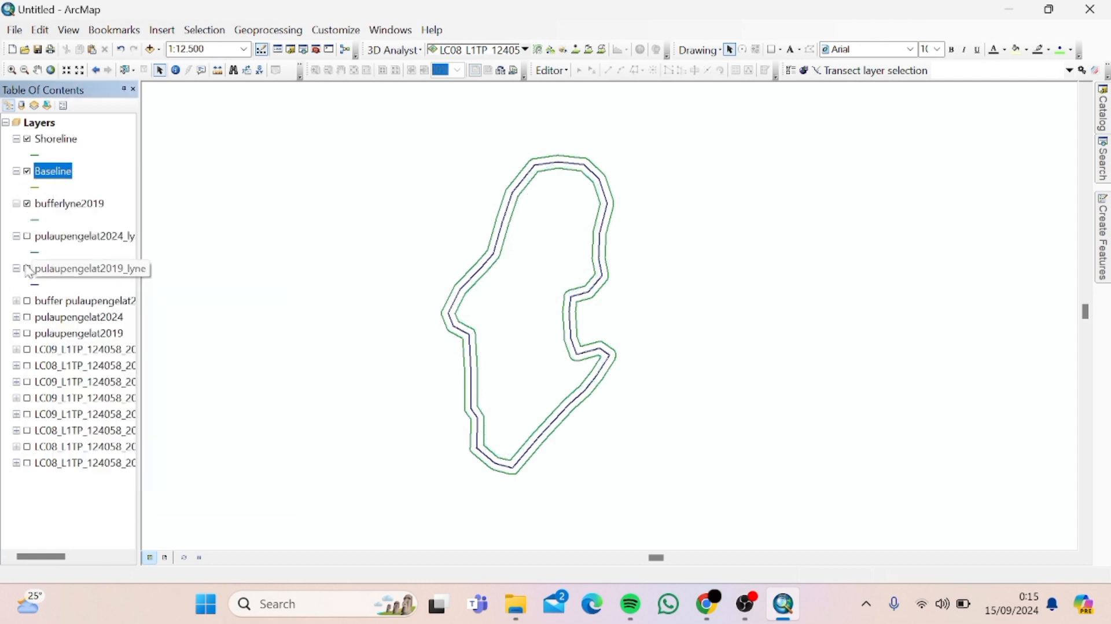
pyautogui.click(27, 139)
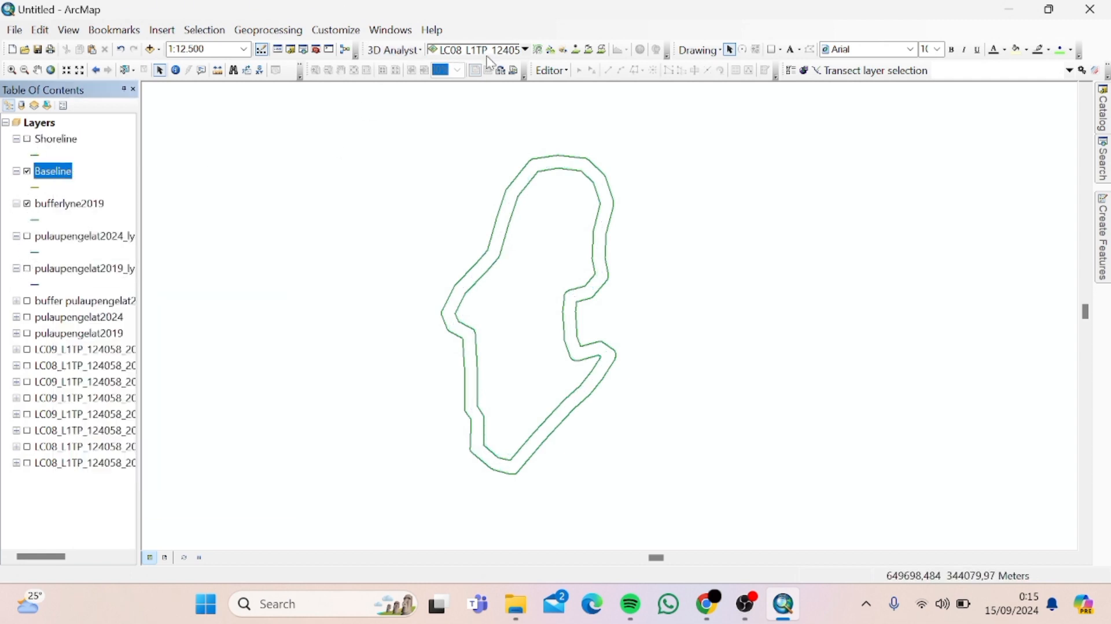
# Start editing Baseline, paste a copy of the outer bufferlyne2019 line into it, and end the edit session
pyautogui.click(543, 70)
pyautogui.click(572, 88)
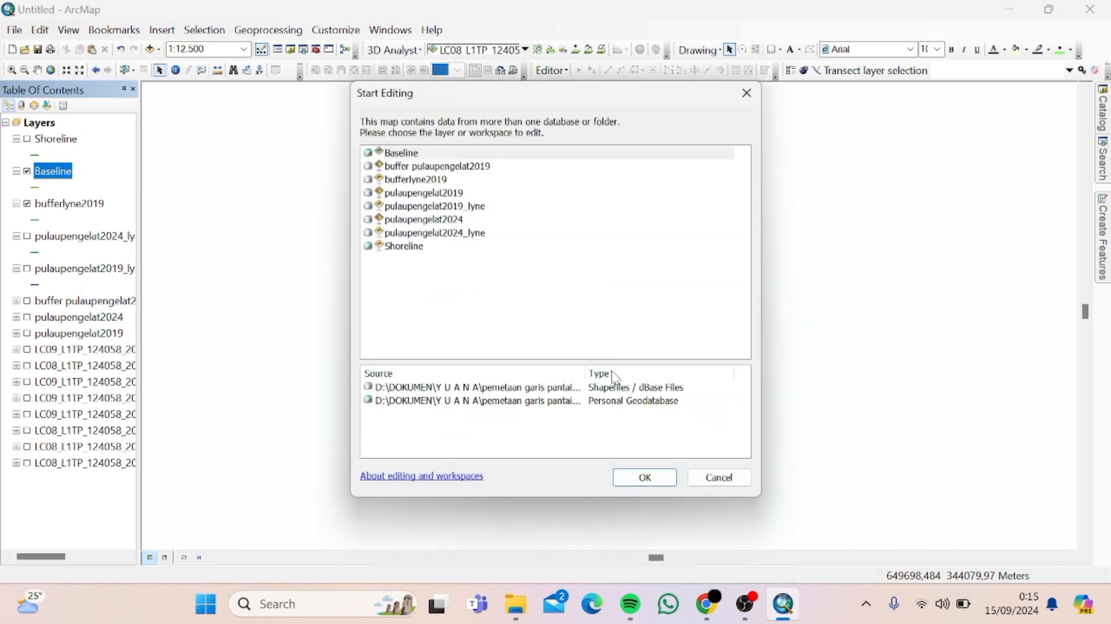
pyautogui.click(512, 153)
pyautogui.click(665, 478)
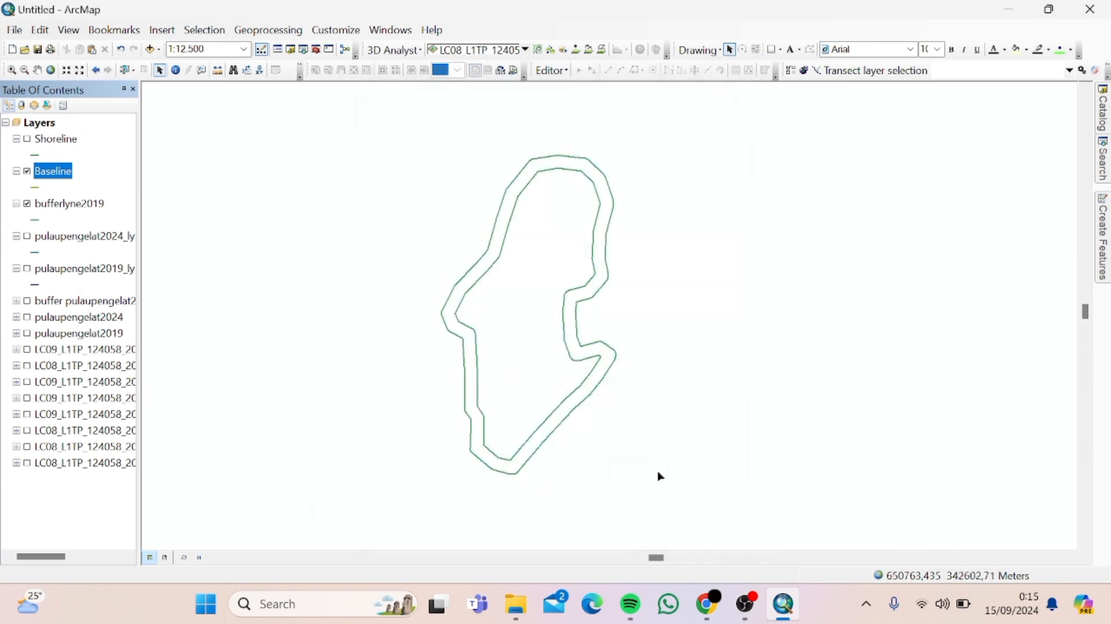
pyautogui.click(549, 443)
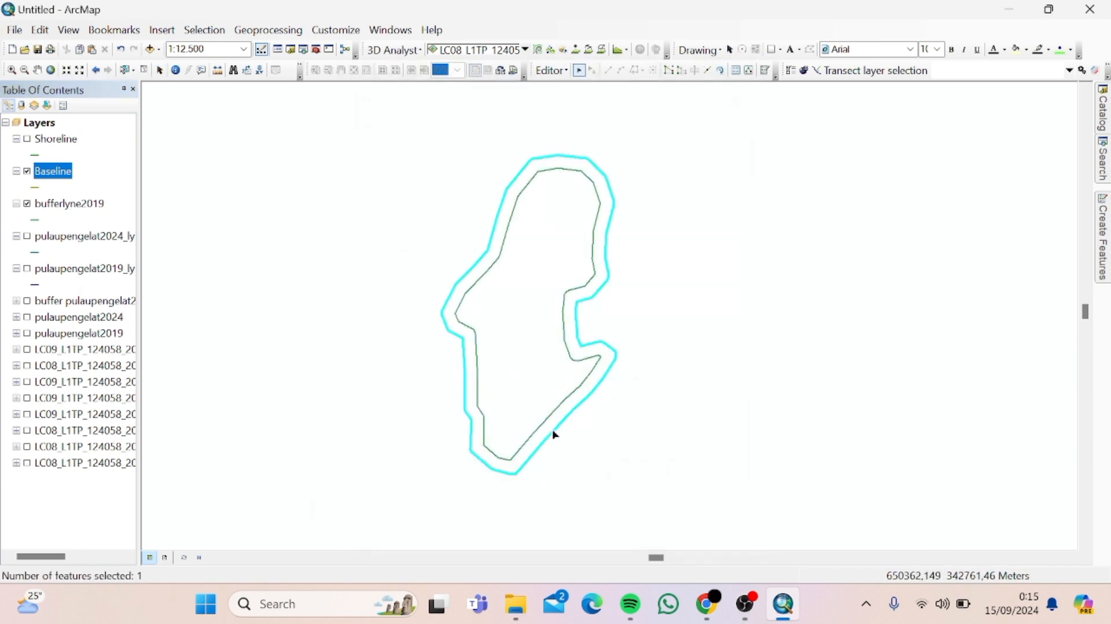
pyautogui.hotkey('ctrl', 'c')
pyautogui.hotkey('ctrl', 'v')
pyautogui.click(593, 329)
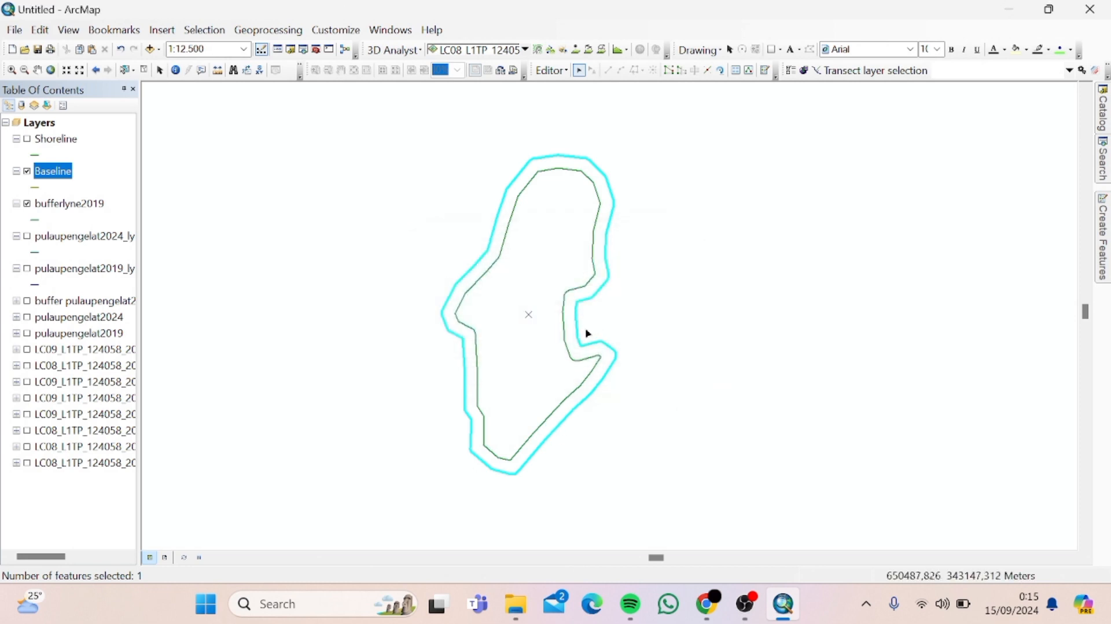
pyautogui.click(549, 71)
pyautogui.click(552, 72)
pyautogui.click(553, 72)
pyautogui.click(585, 107)
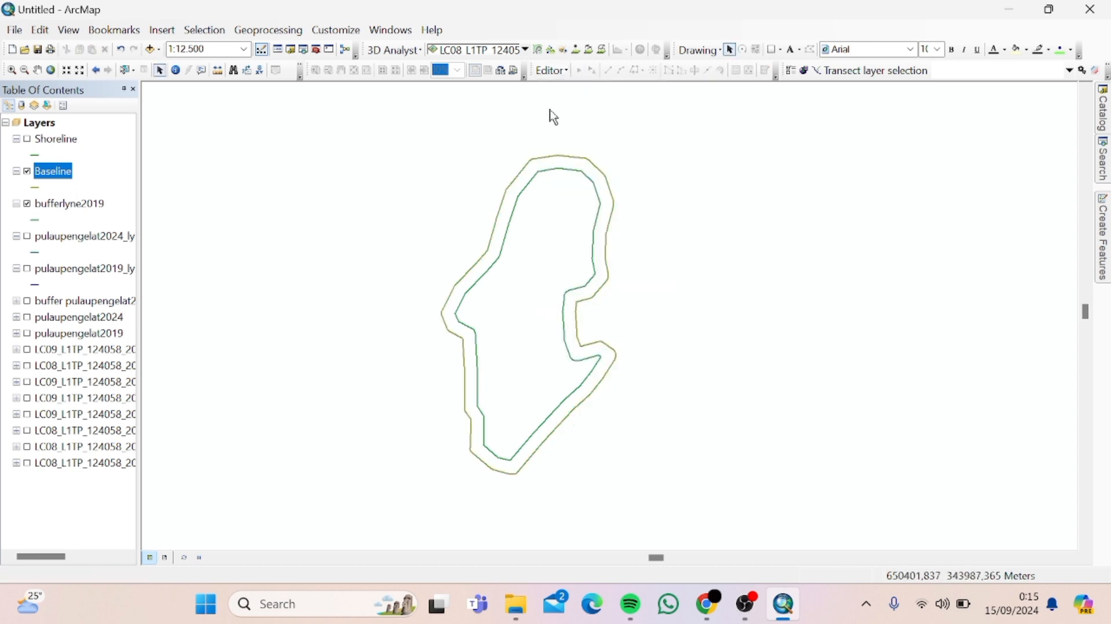
# Display the 2019 and 2024 shoreline lines, start editing Shoreline, and copy the pulaupengelat2019_lyne line into it
pyautogui.click(28, 139)
pyautogui.click(27, 236)
pyautogui.click(549, 70)
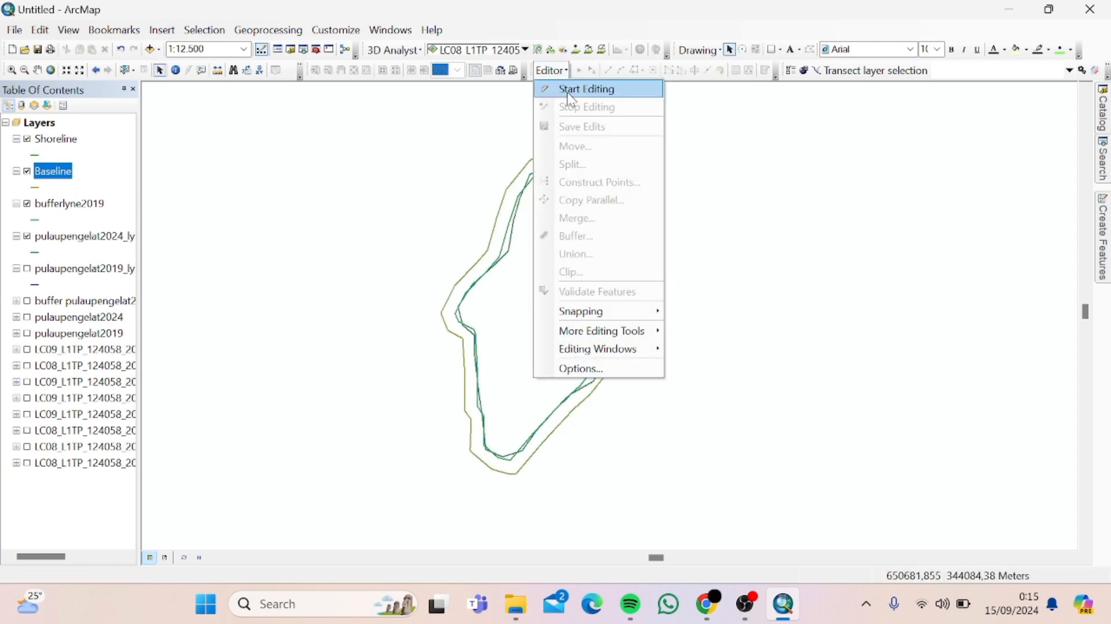
pyautogui.click(569, 91)
pyautogui.click(470, 248)
pyautogui.click(645, 477)
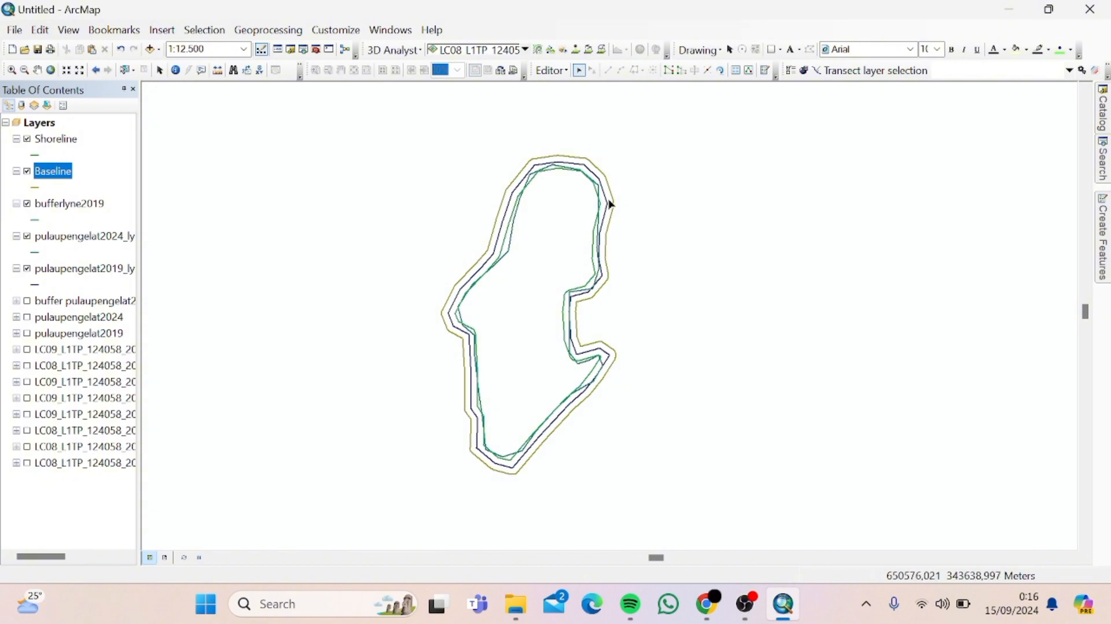
pyautogui.click(610, 206)
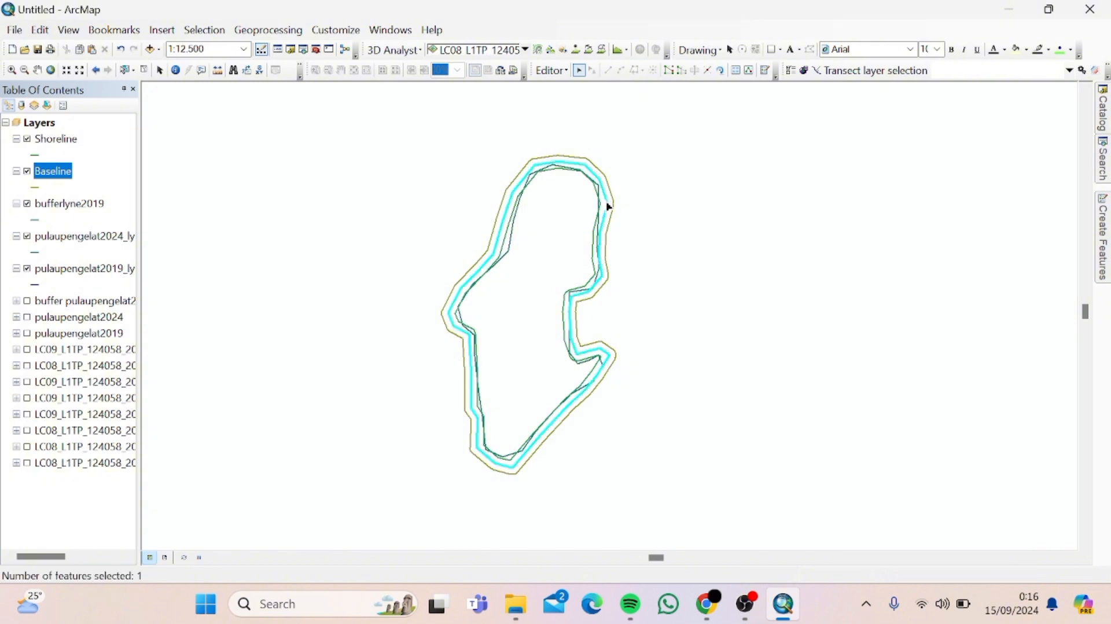
pyautogui.hotkey('ctrl', 'v')
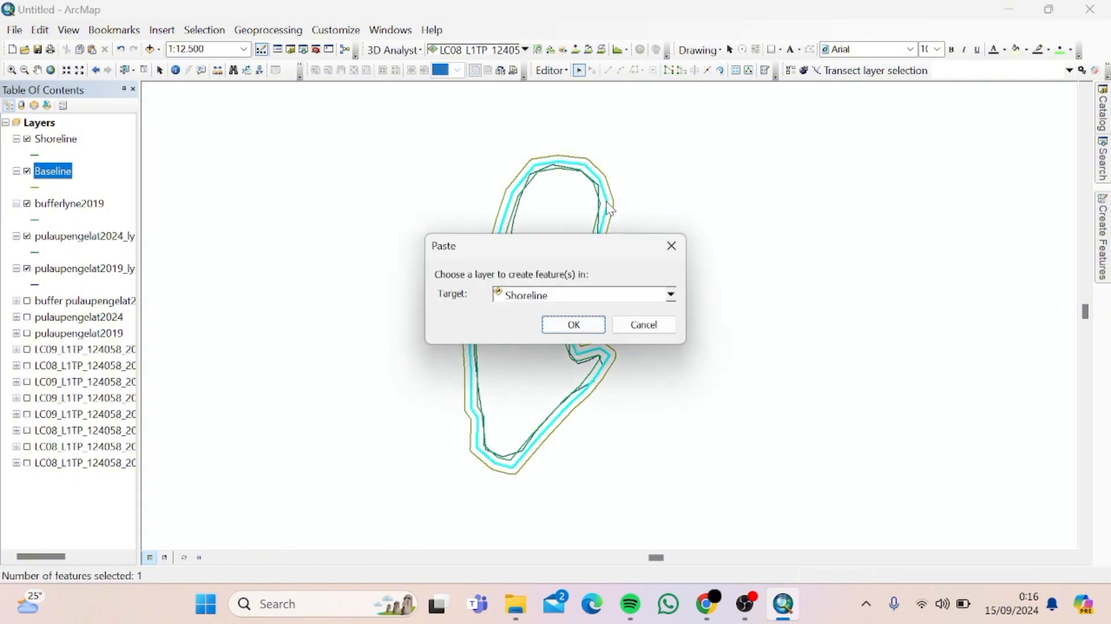
pyautogui.click(596, 326)
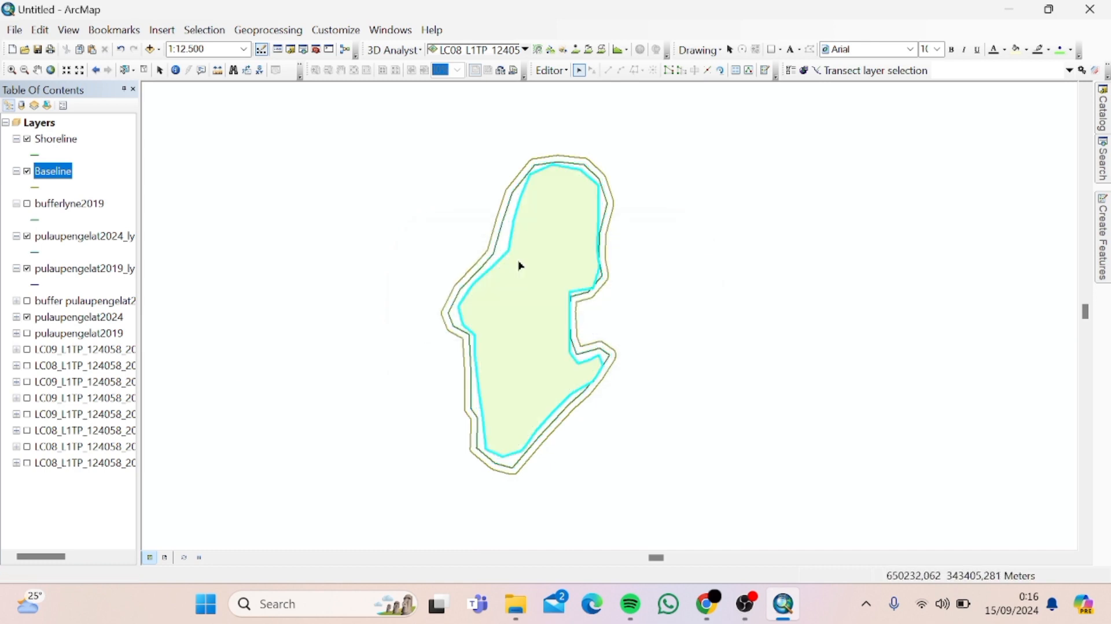
# Paste a copy of the pulaupengelat2024_lyne line into Shoreline and hide the pulaupengelat2024 polygon layer
pyautogui.hotkey('ctrl', 'v')
pyautogui.click(564, 326)
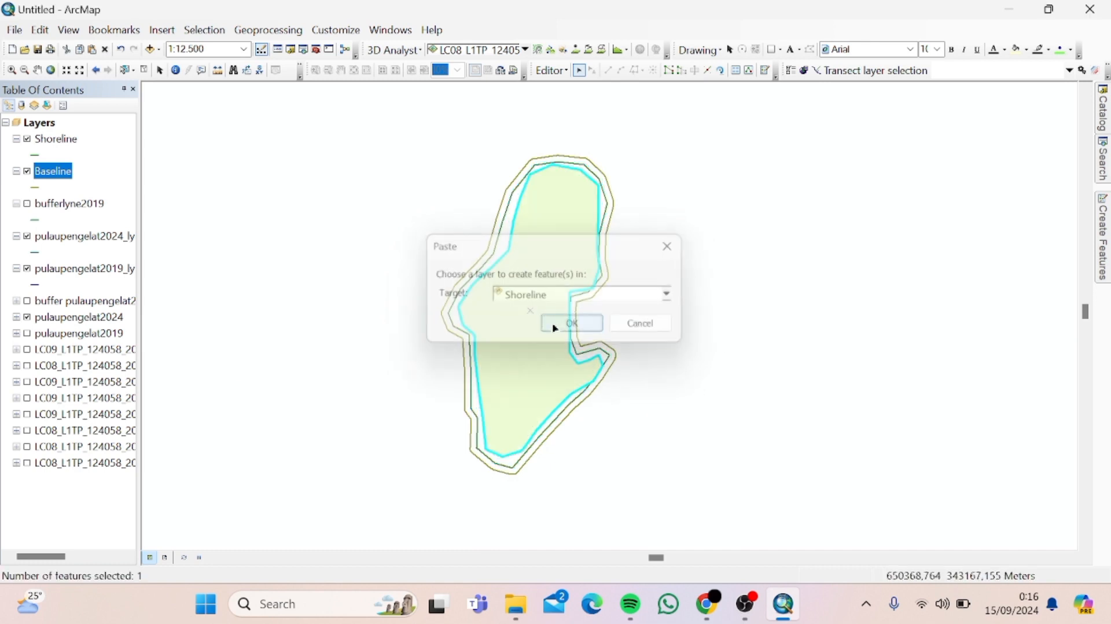
pyautogui.click(31, 320)
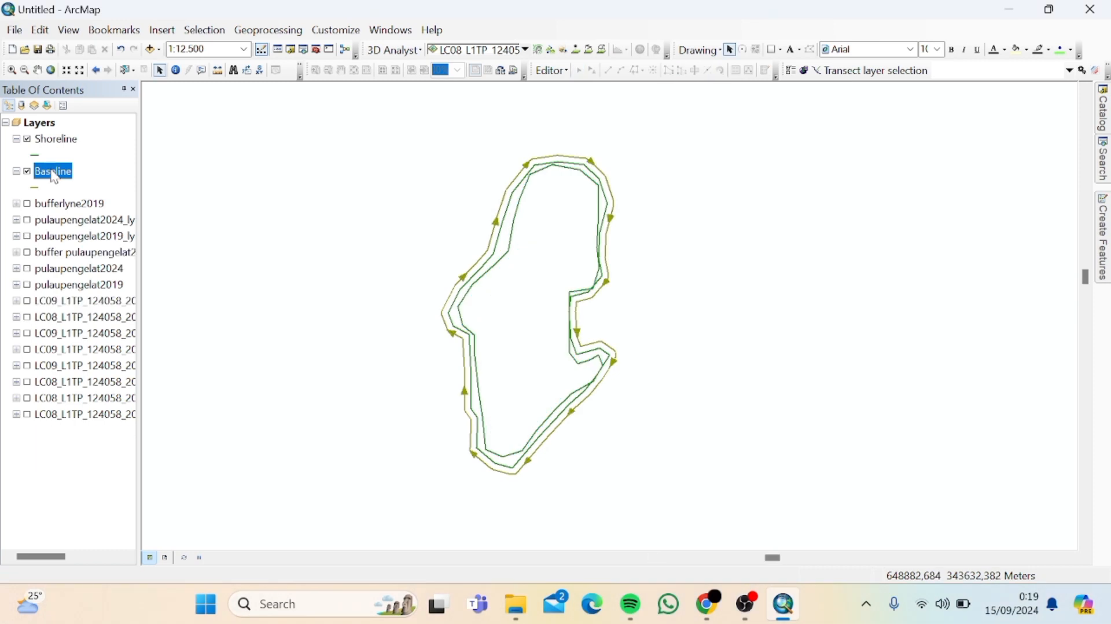
# Open the Baseline attribute table for editing and set both DSAS_ID and DSAS_group to 1 for its line
pyautogui.rightClick(68, 171)
pyautogui.click(93, 214)
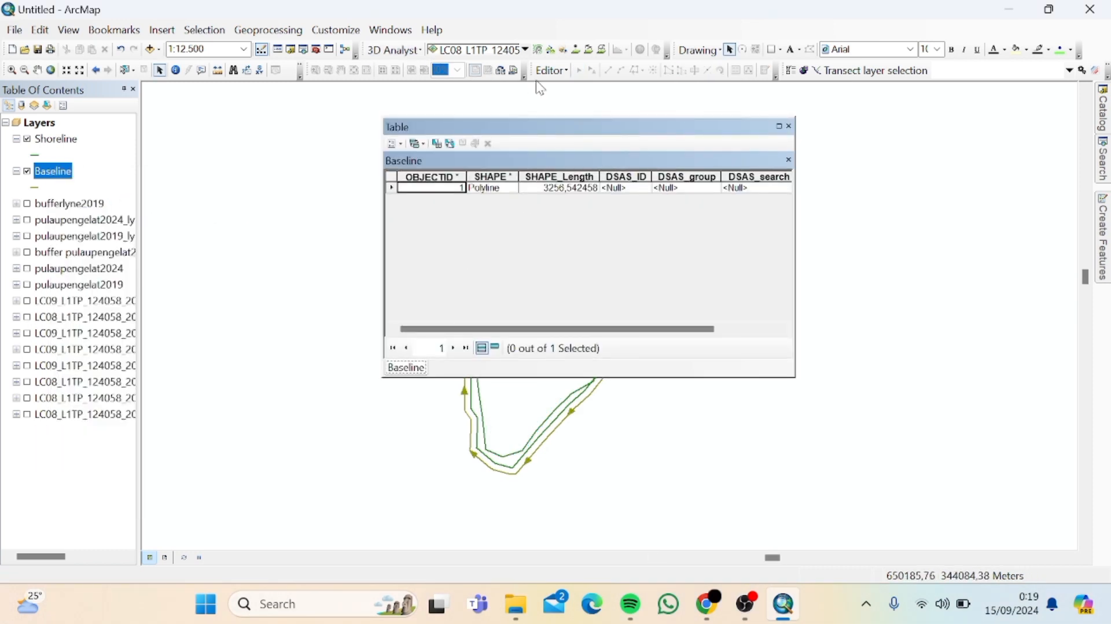
pyautogui.click(551, 70)
pyautogui.click(577, 92)
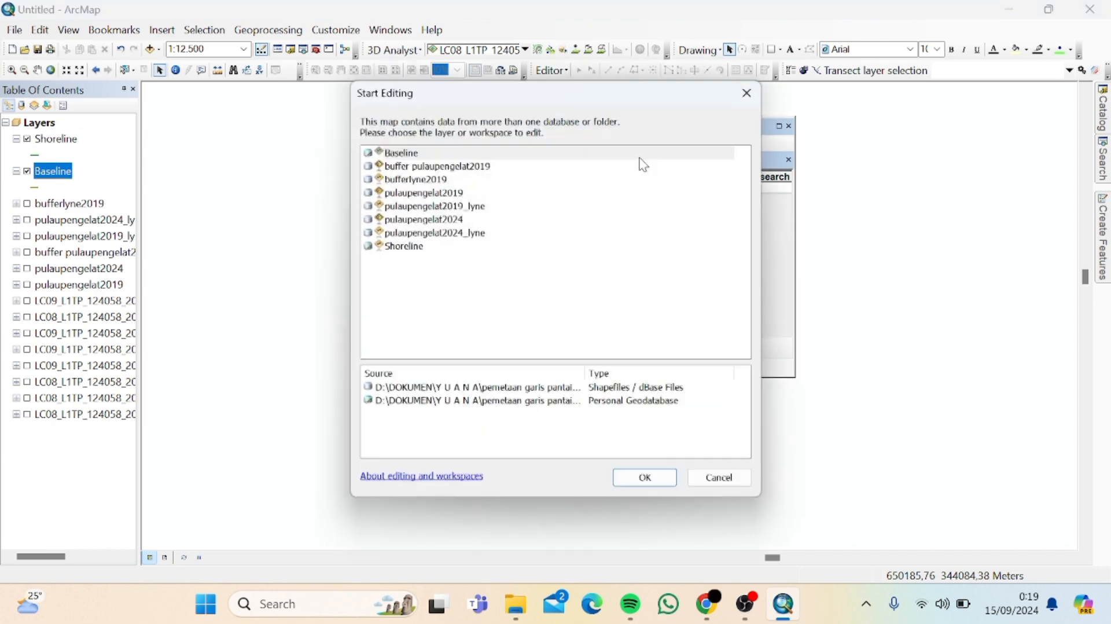
pyautogui.click(486, 155)
pyautogui.click(644, 478)
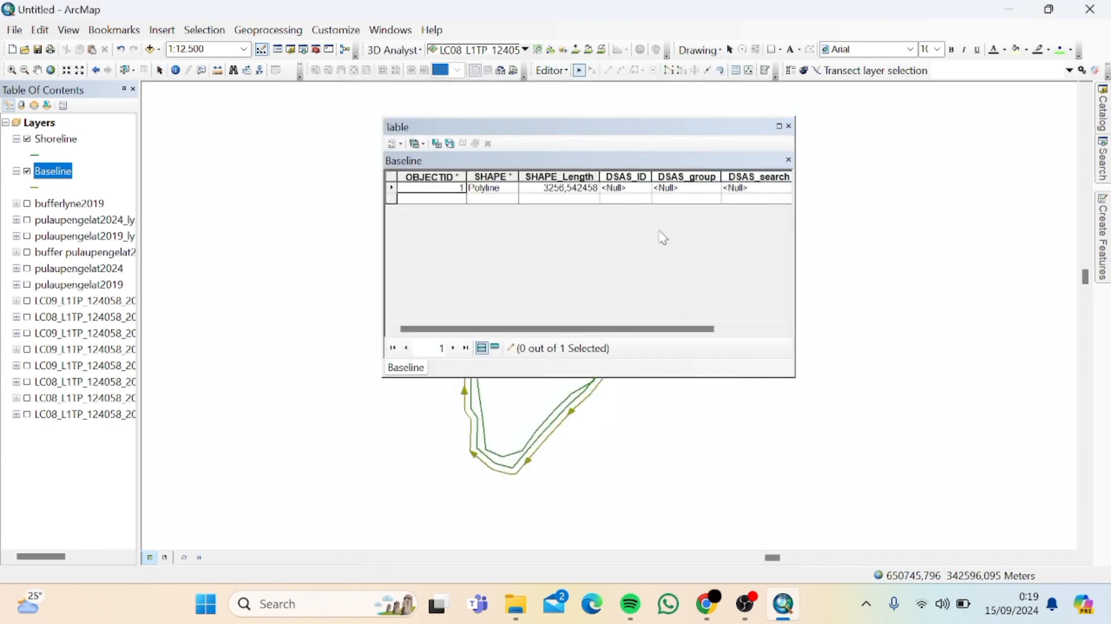
pyautogui.click(613, 188)
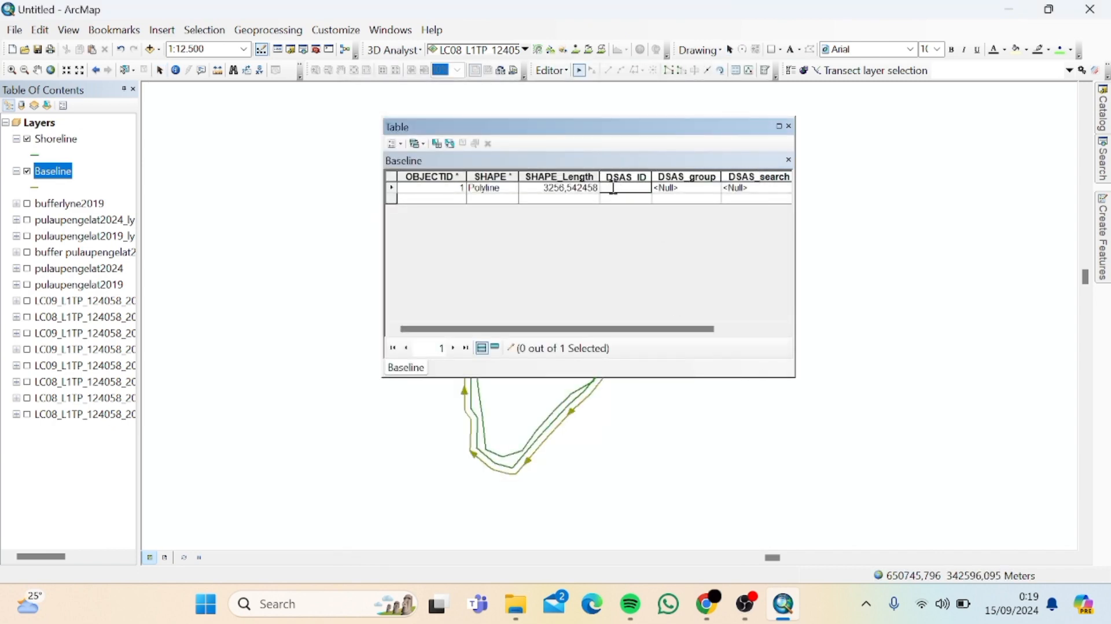
pyautogui.click(657, 187)
pyautogui.write('1')
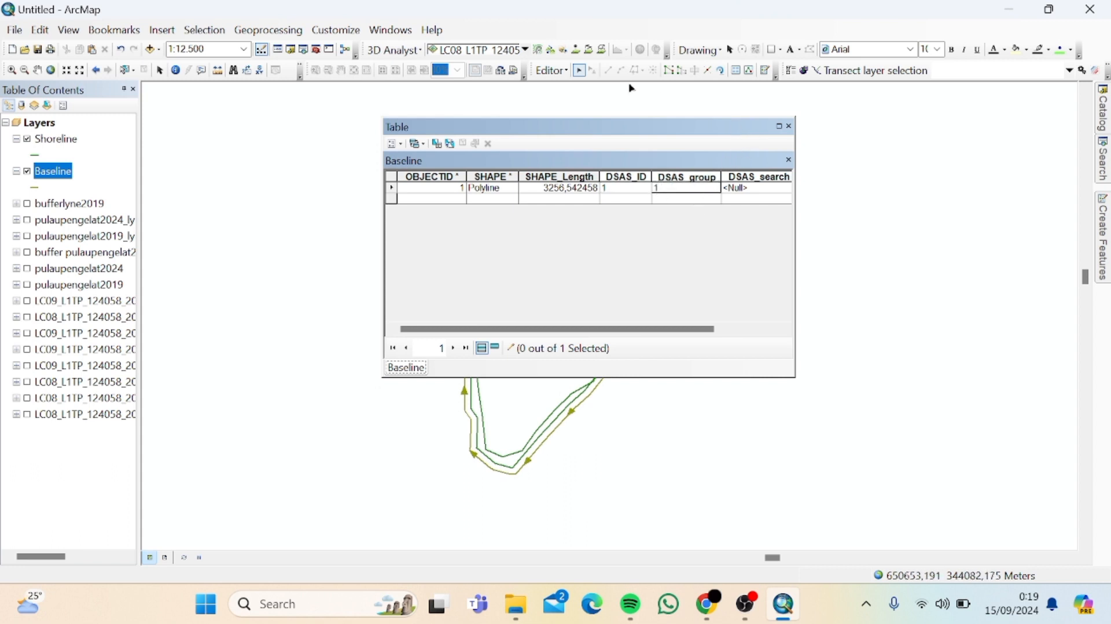
# Save the Baseline attribute edits and stop editing
pyautogui.click(556, 70)
pyautogui.click(584, 120)
pyautogui.click(560, 75)
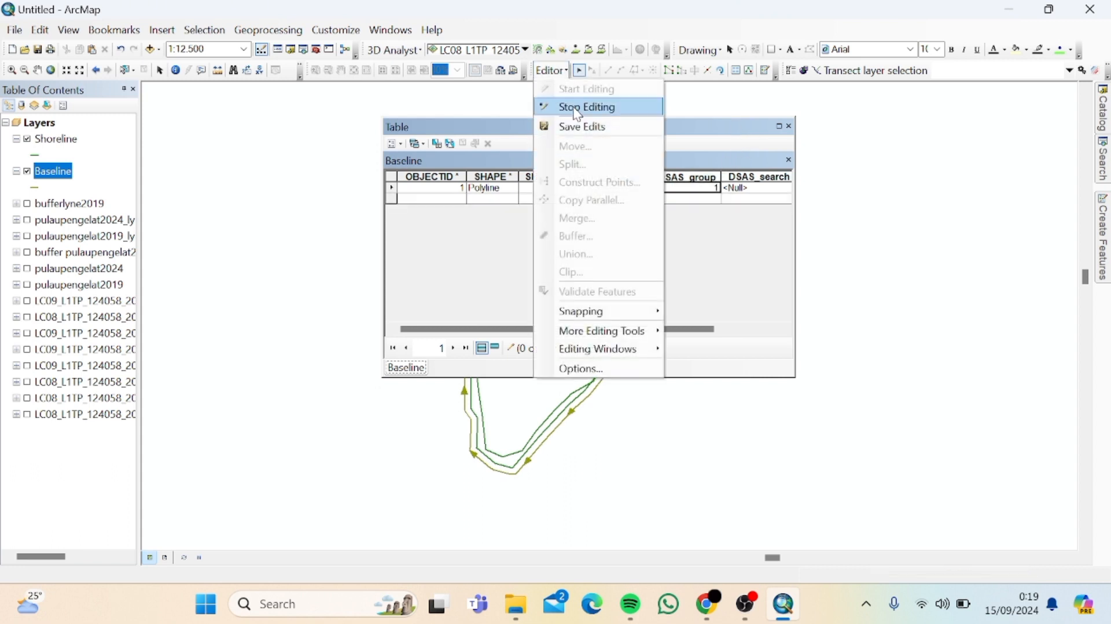
pyautogui.click(584, 106)
# Start an edit session on the Shoreline layer and open its attribute table
pyautogui.click(72, 145)
pyautogui.rightClick(74, 146)
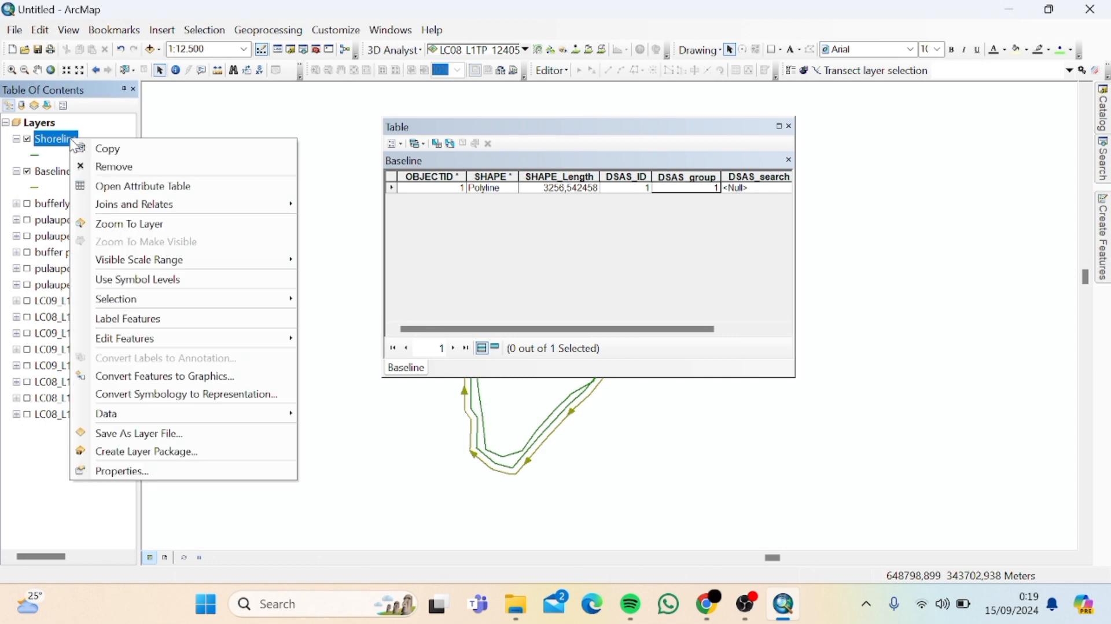
pyautogui.click(110, 220)
pyautogui.click(553, 70)
pyautogui.click(580, 90)
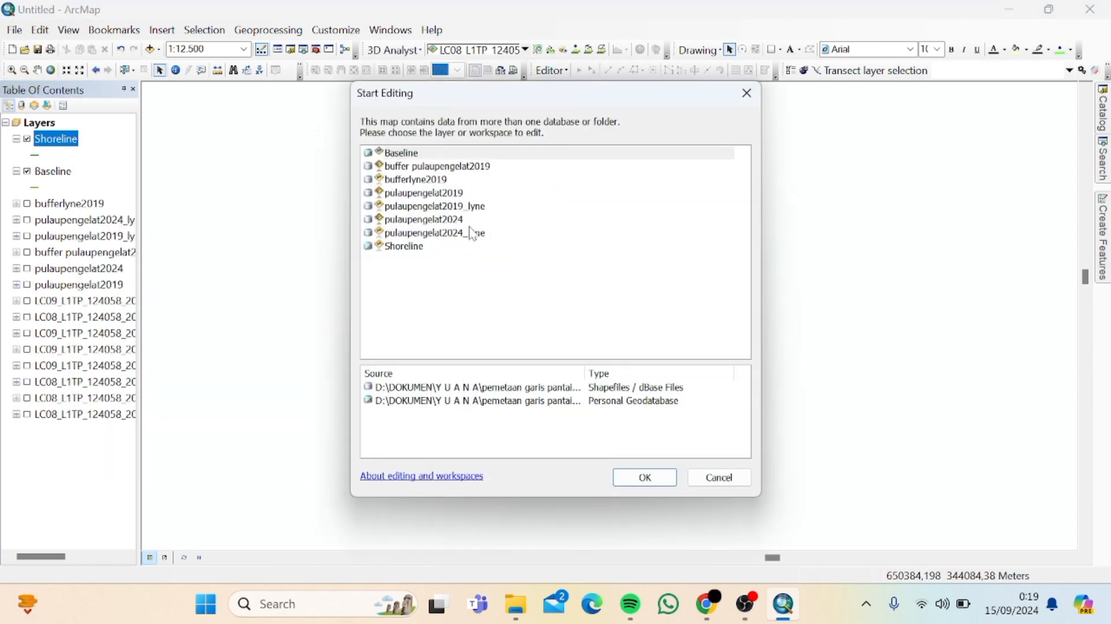
pyautogui.click(445, 249)
pyautogui.click(643, 474)
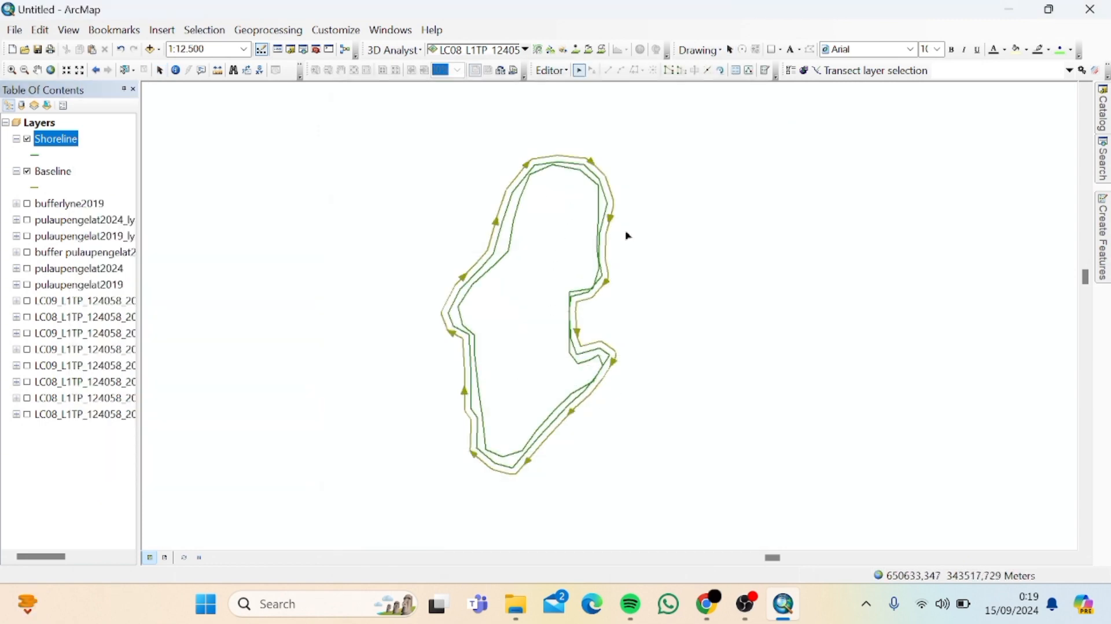
pyautogui.rightClick(56, 139)
pyautogui.click(144, 187)
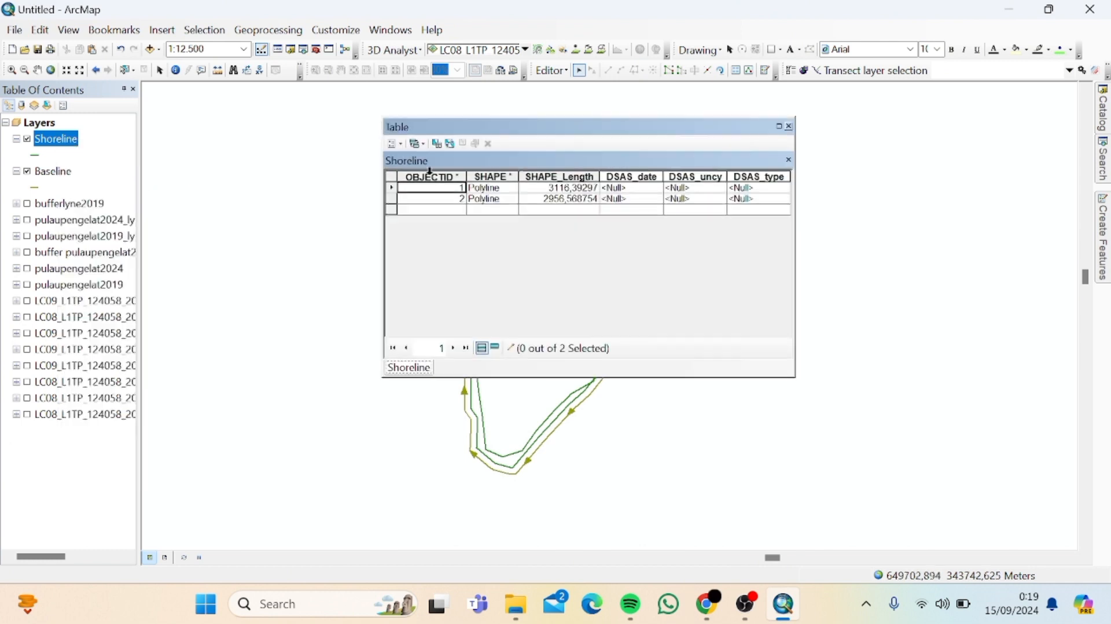
# Set the Shoreline DSAS_date values to 17/03/2019 for the first line and 25/05/2024 for the second
pyautogui.click(618, 189)
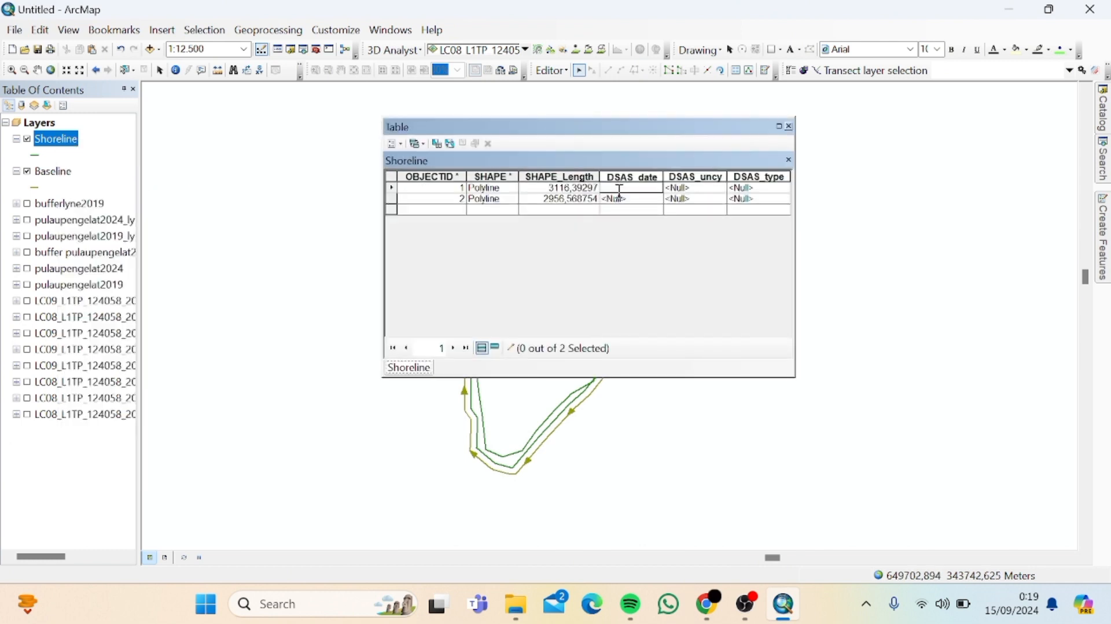
pyautogui.click(154, 313)
pyautogui.click(102, 558)
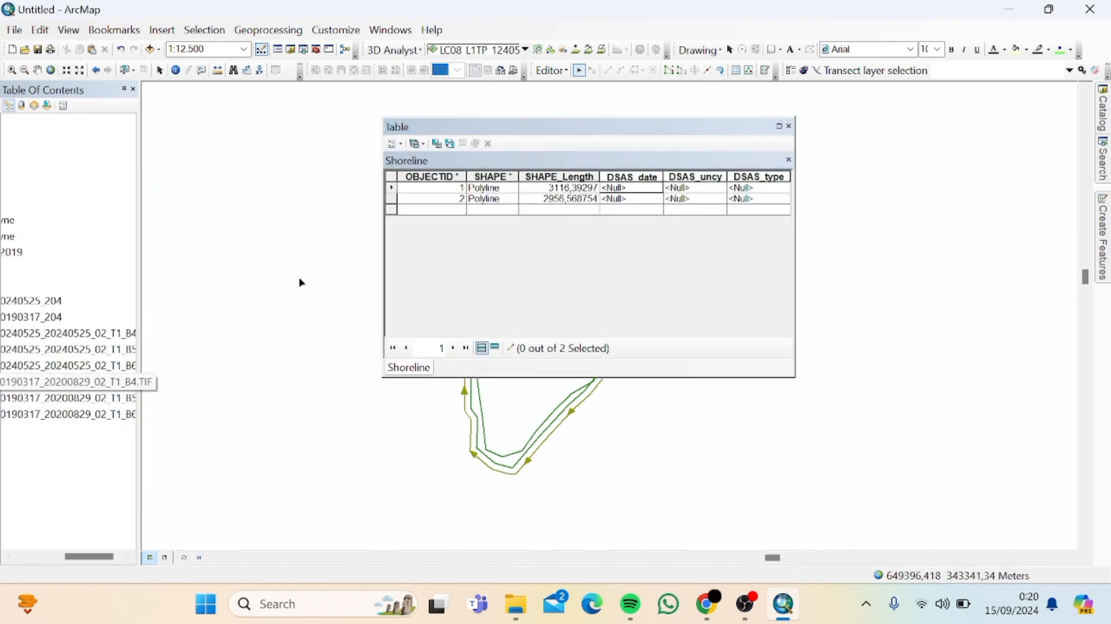
pyautogui.click(625, 190)
pyautogui.click(624, 189)
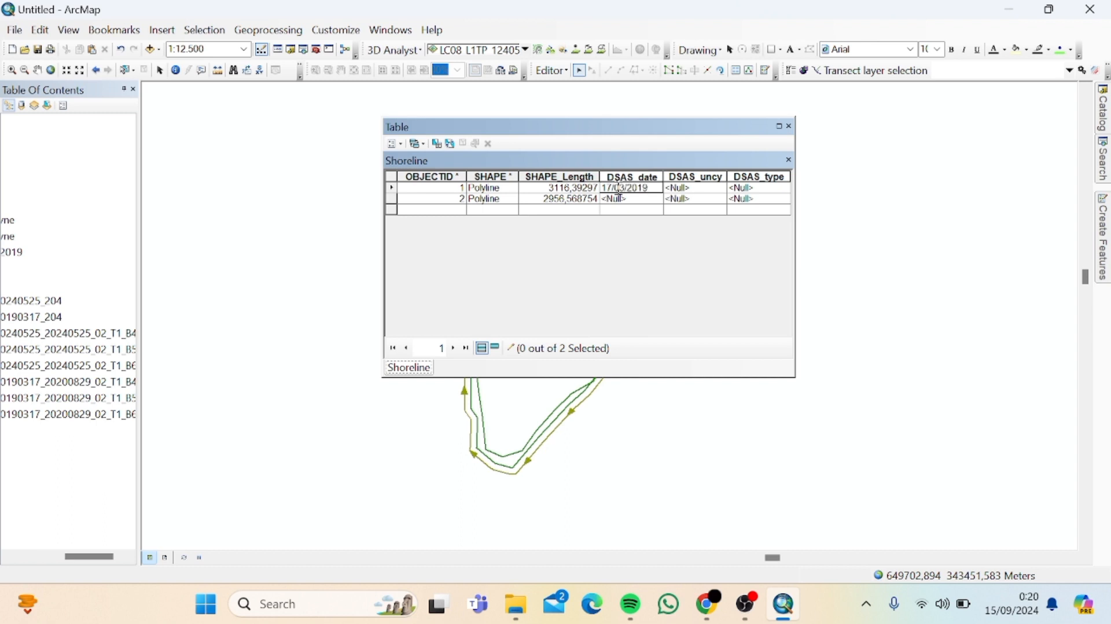
pyautogui.click(619, 197)
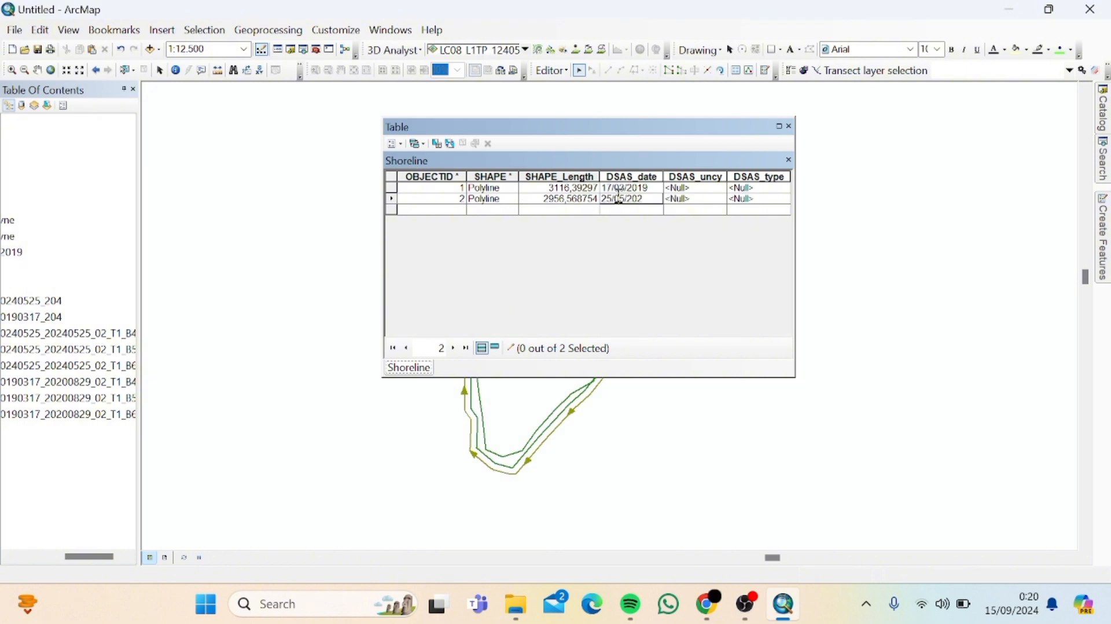
# Set the Shoreline DSAS_uncy values to 1 for the first line and 2 for the second
pyautogui.click(716, 191)
pyautogui.write('1')
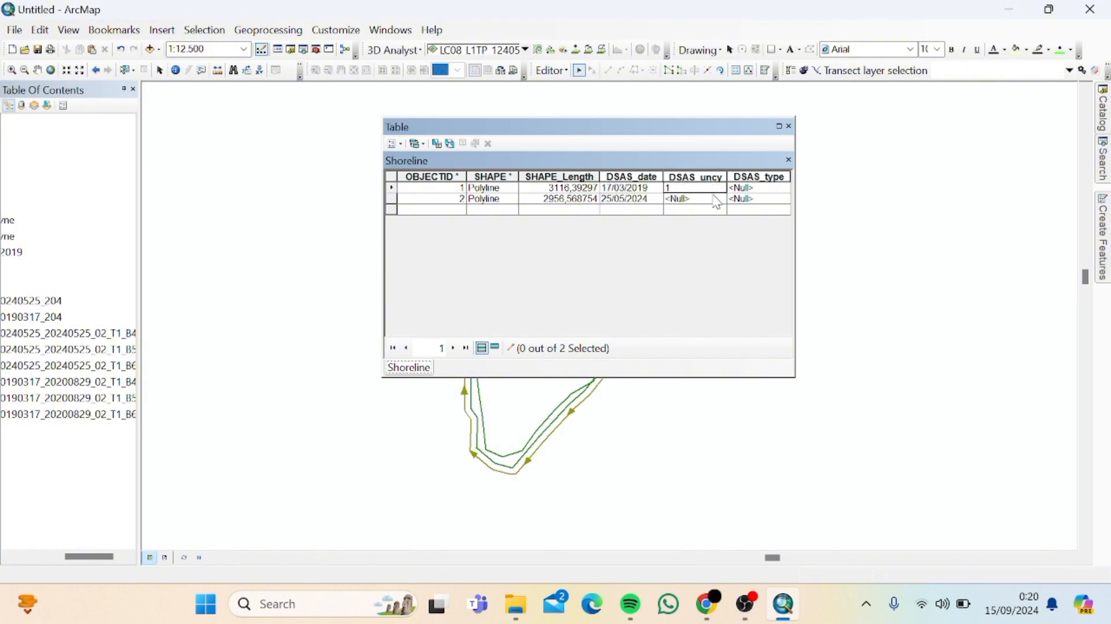
pyautogui.press('Return')
pyautogui.write('2')
# Save the Shoreline attribute edits, stop editing and close the attribute table
pyautogui.click(553, 70)
pyautogui.click(554, 71)
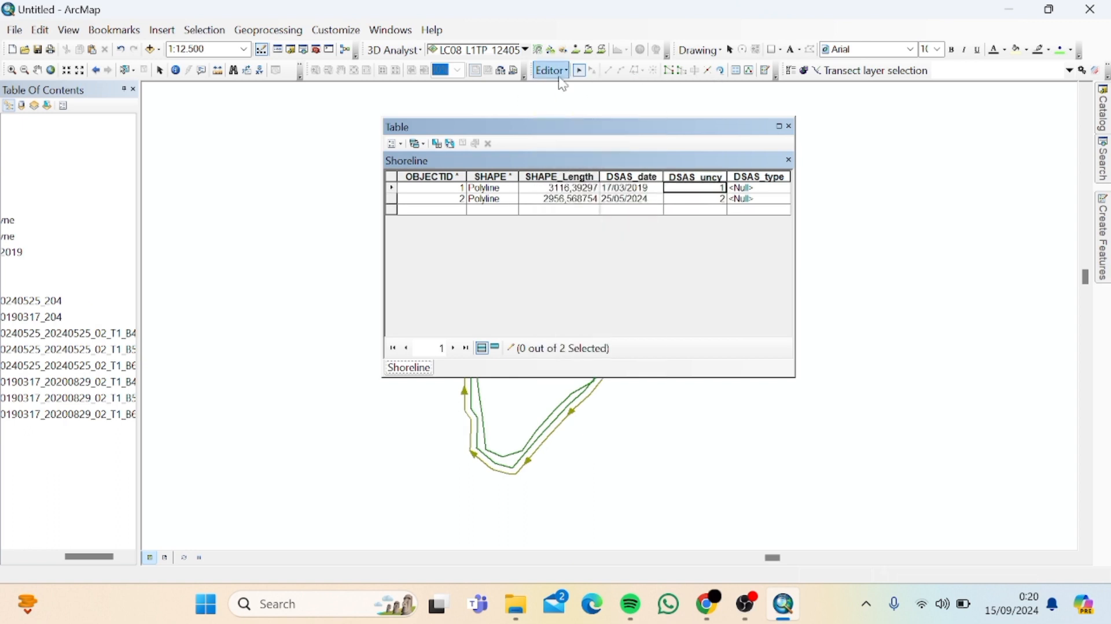
pyautogui.click(554, 71)
pyautogui.click(573, 113)
pyautogui.click(789, 126)
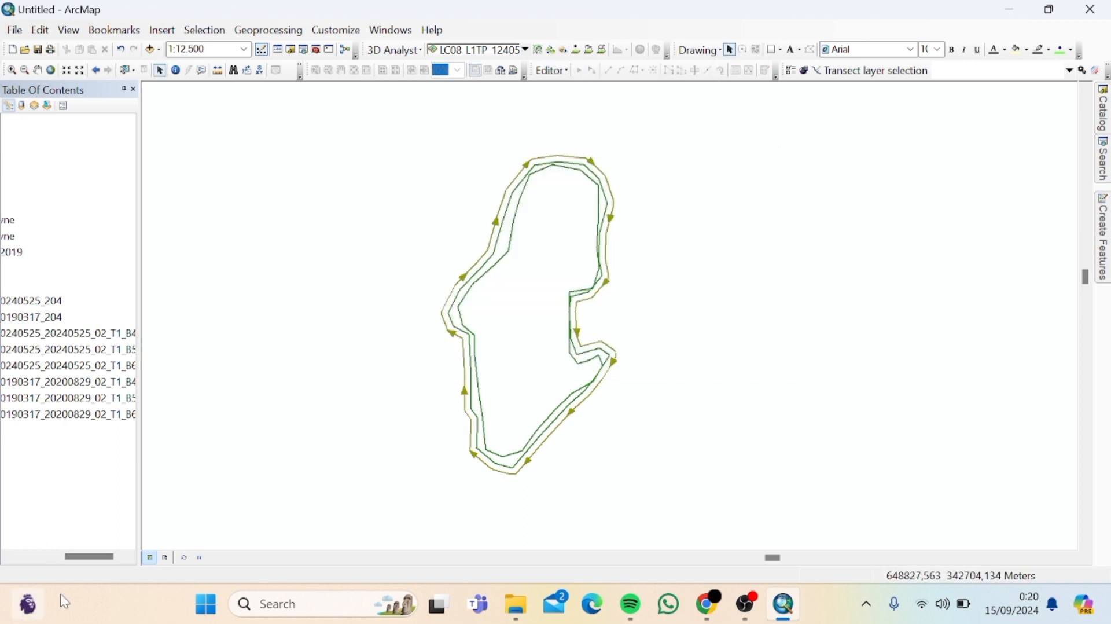
pyautogui.click(58, 559)
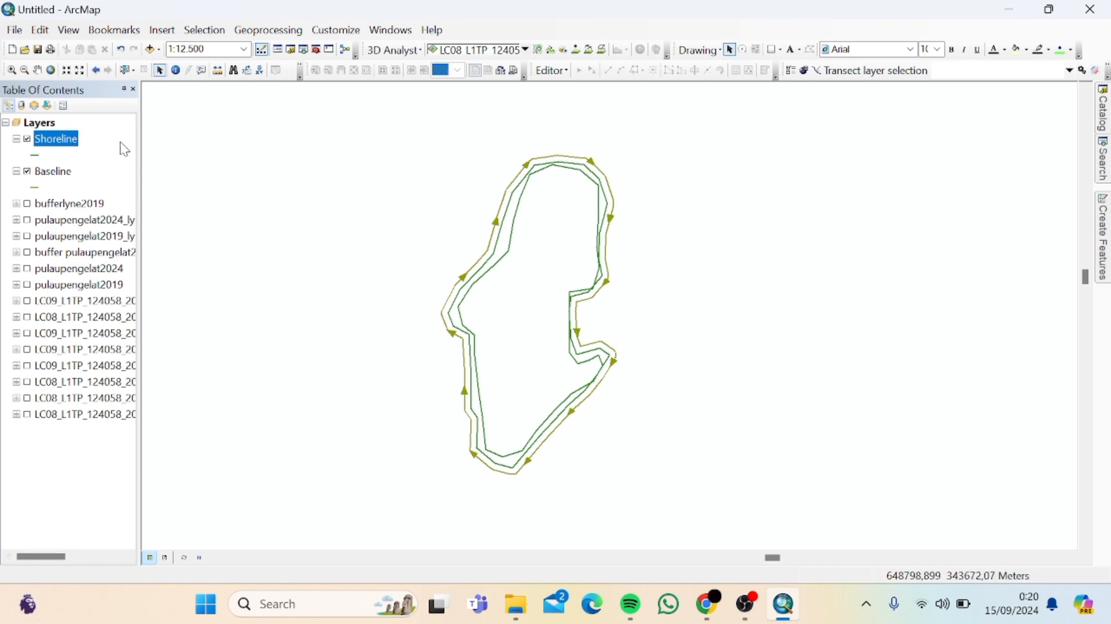
# Review the DSAS default parameters for baseline, shoreline and metadata, and accept them with land to the right of the baseline and midshore placement
pyautogui.click(805, 72)
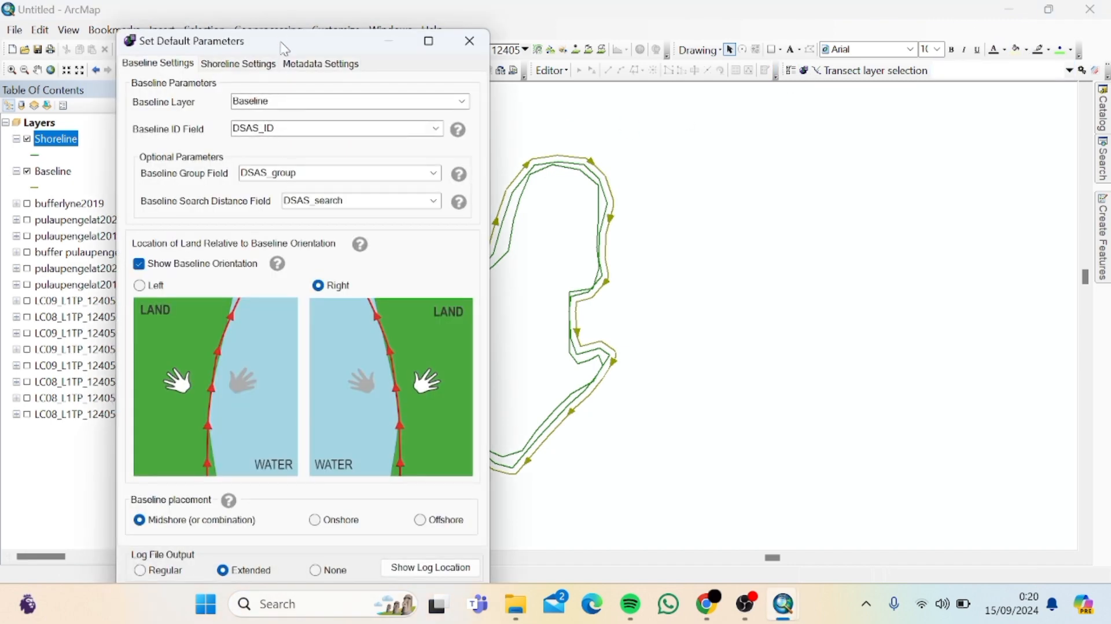
pyautogui.moveTo(284, 49); pyautogui.dragTo(277, 22)
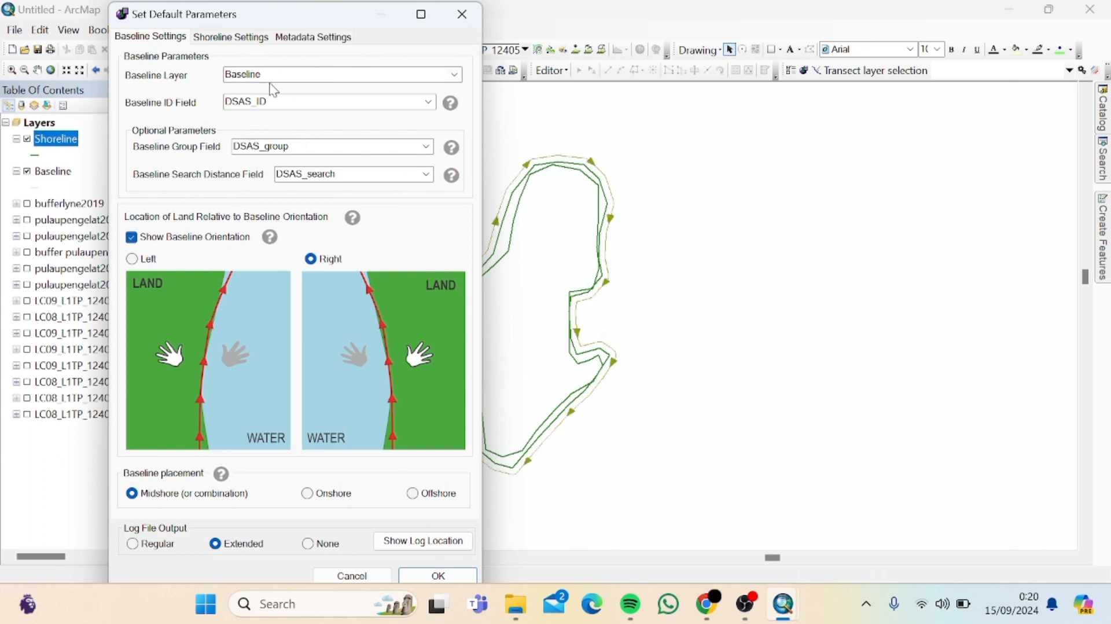
pyautogui.click(233, 40)
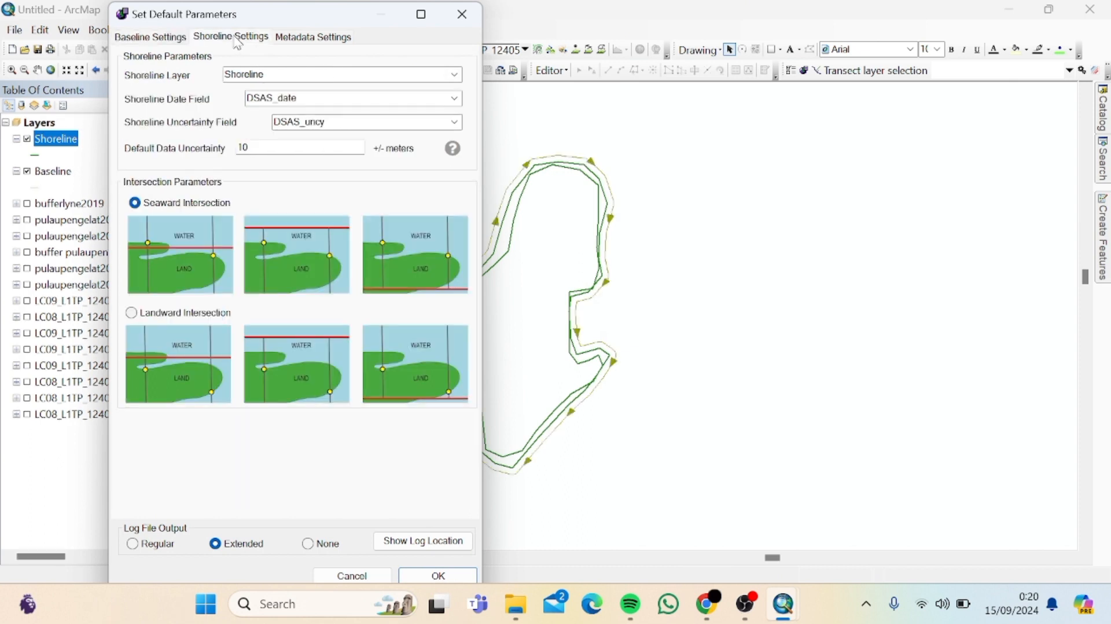
pyautogui.click(306, 41)
pyautogui.click(440, 575)
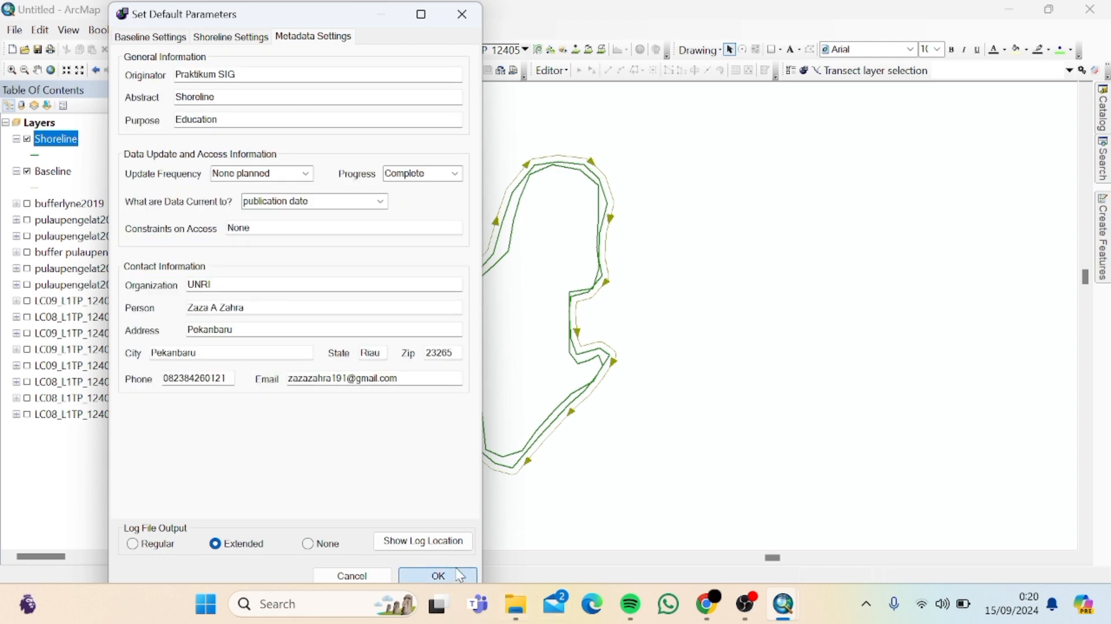
# Cast a new transect layer named TransekPengelat with a 100 m search distance, 25 m spacing and 50 m smoothing, clipped to the shoreline extent
pyautogui.click(818, 71)
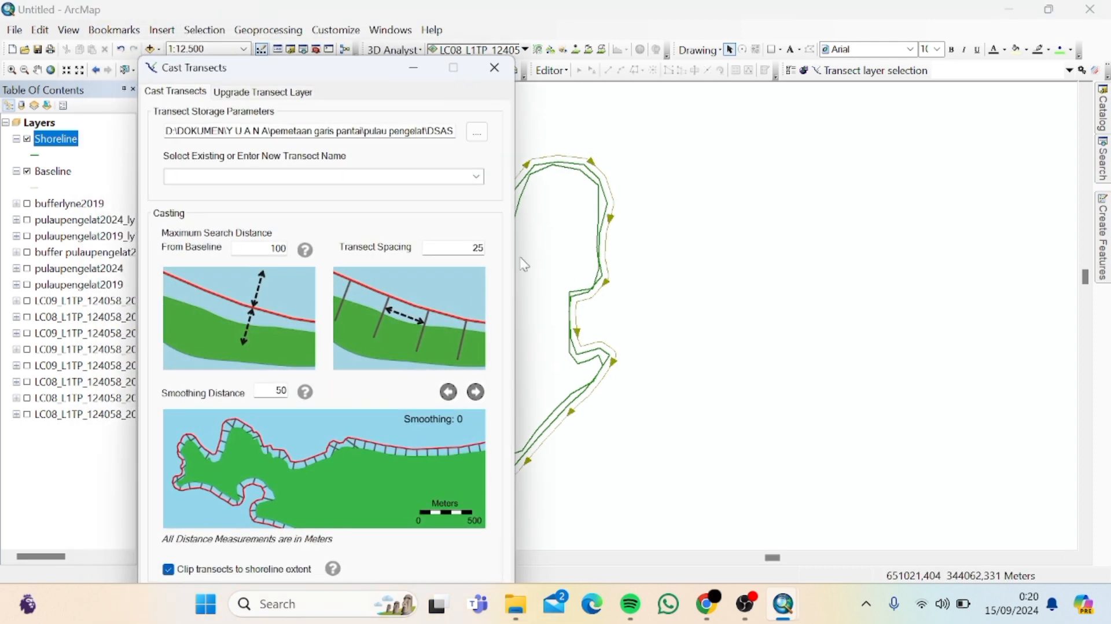
pyautogui.moveTo(353, 68); pyautogui.dragTo(348, 41)
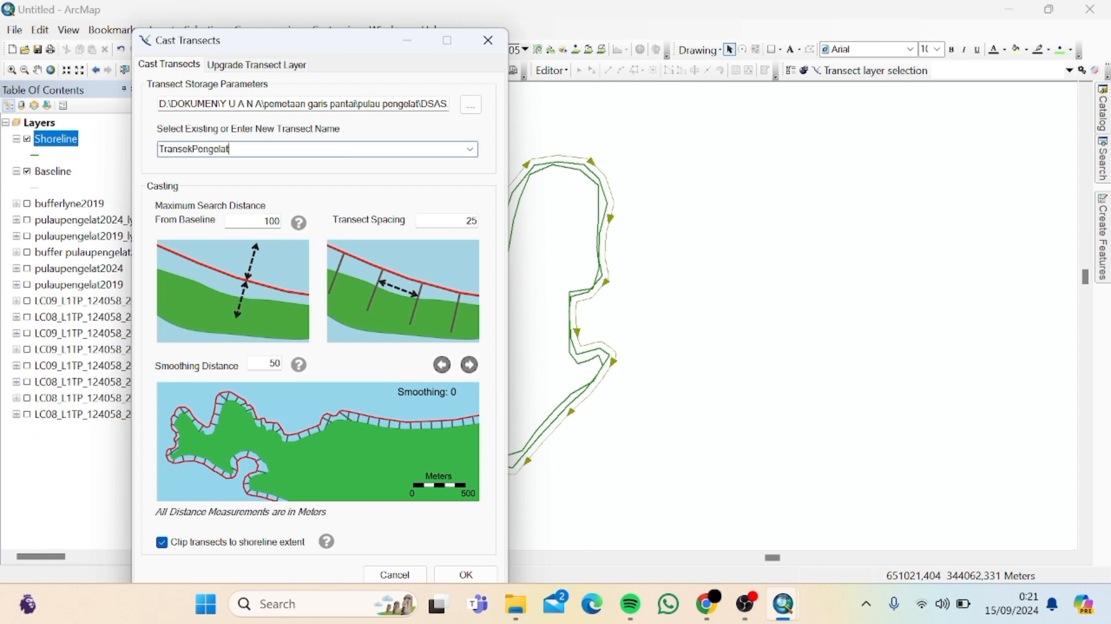
pyautogui.click(466, 574)
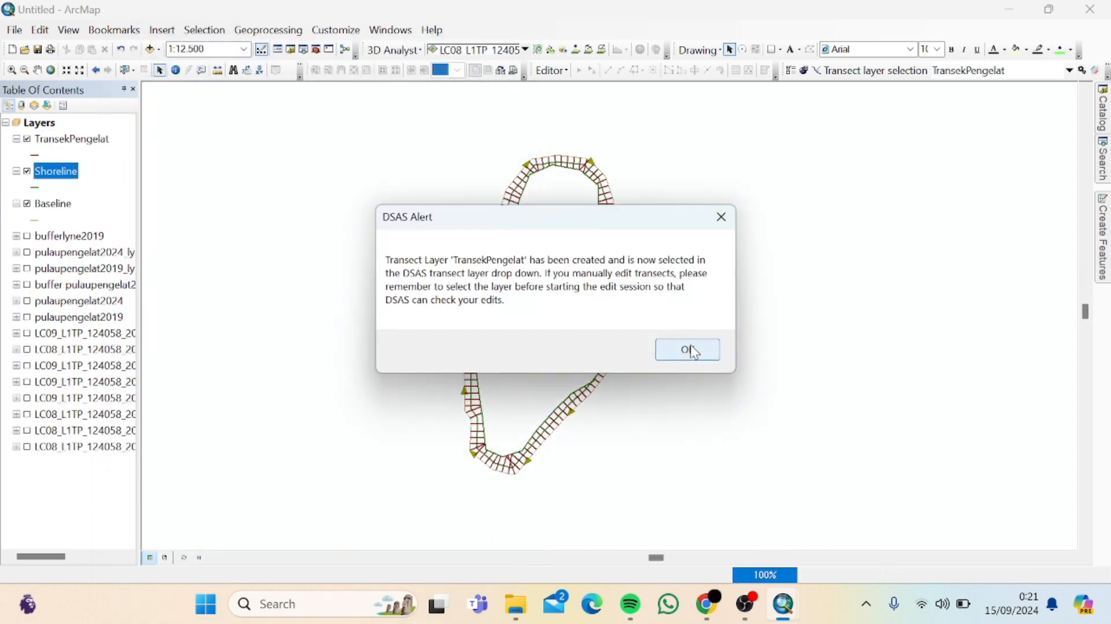
pyautogui.click(694, 351)
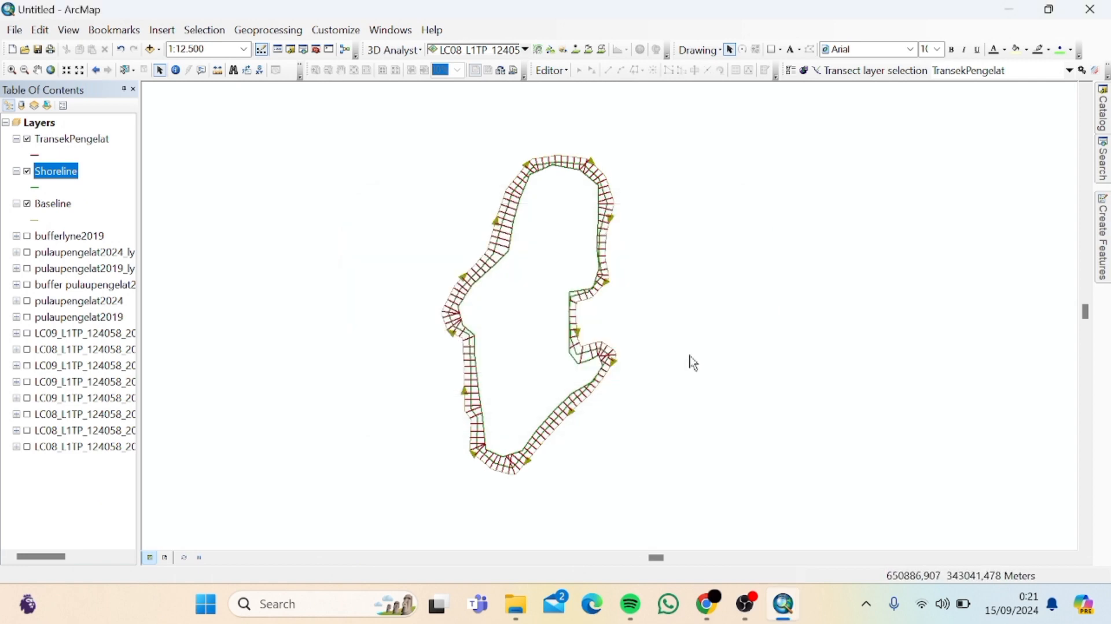
# Calculate the End Point Rate (EPR) for the TransekPengelat transects with a color ramp display and a DSAS summary report
pyautogui.click(1094, 71)
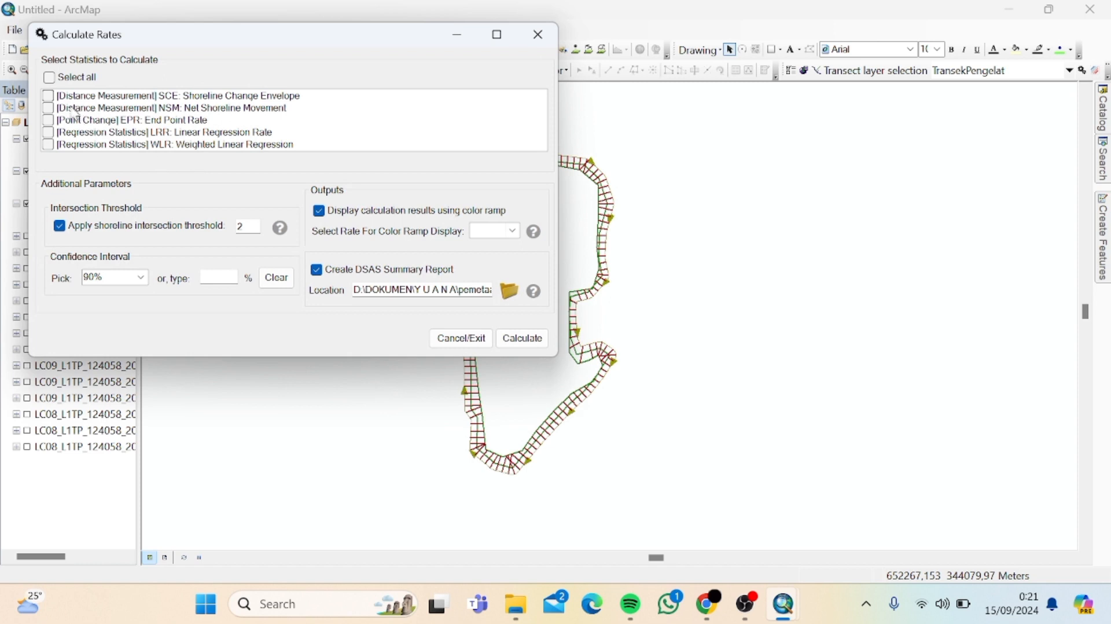
pyautogui.click(88, 122)
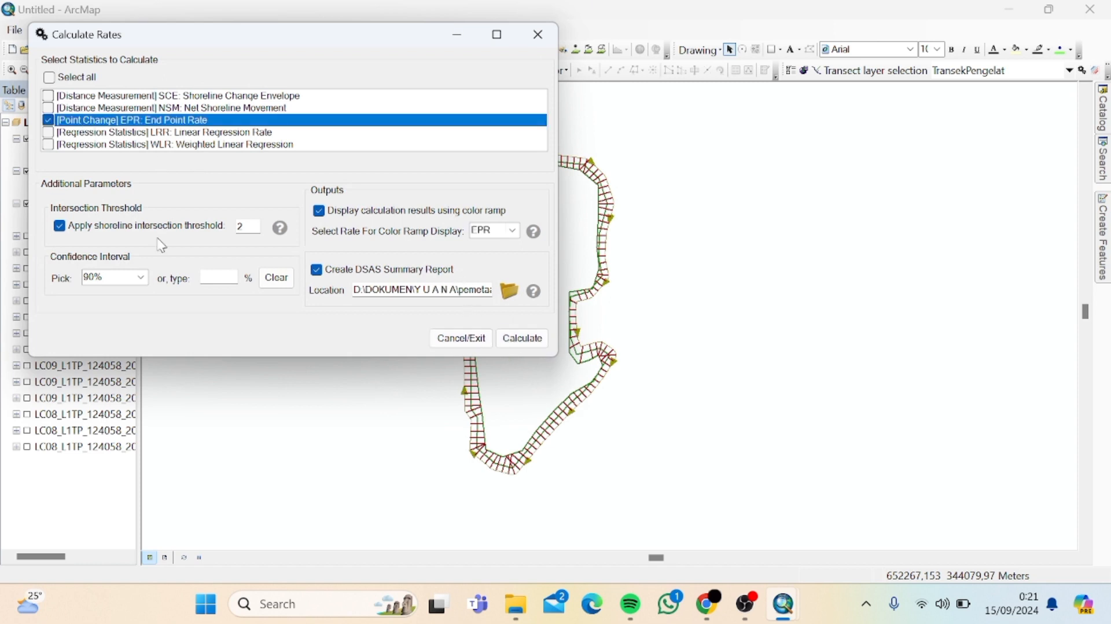
pyautogui.click(522, 340)
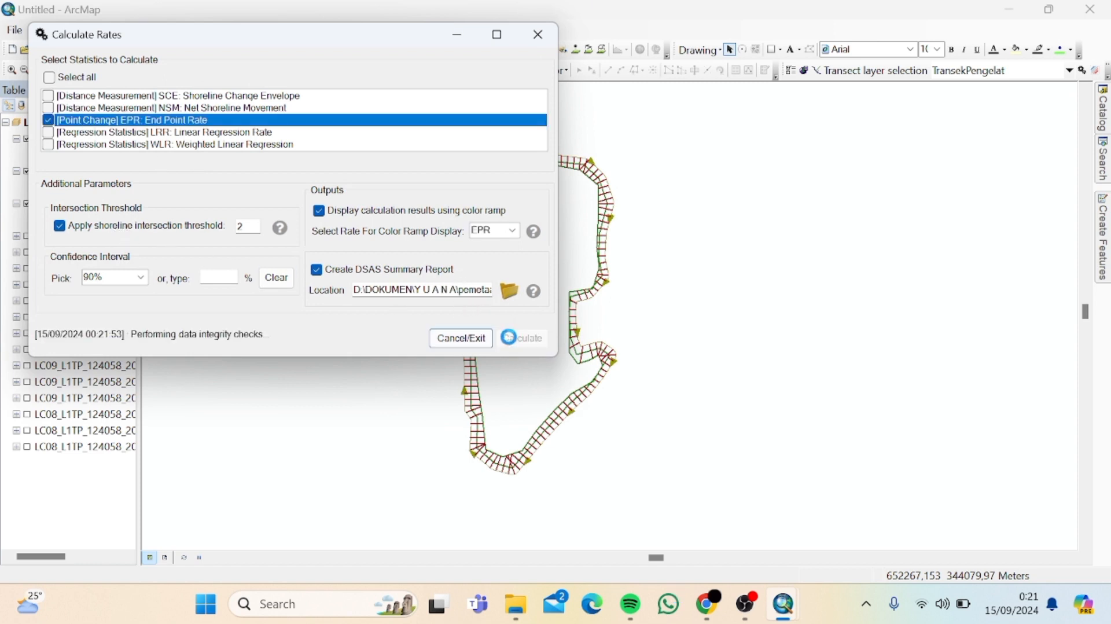
pyautogui.click(461, 339)
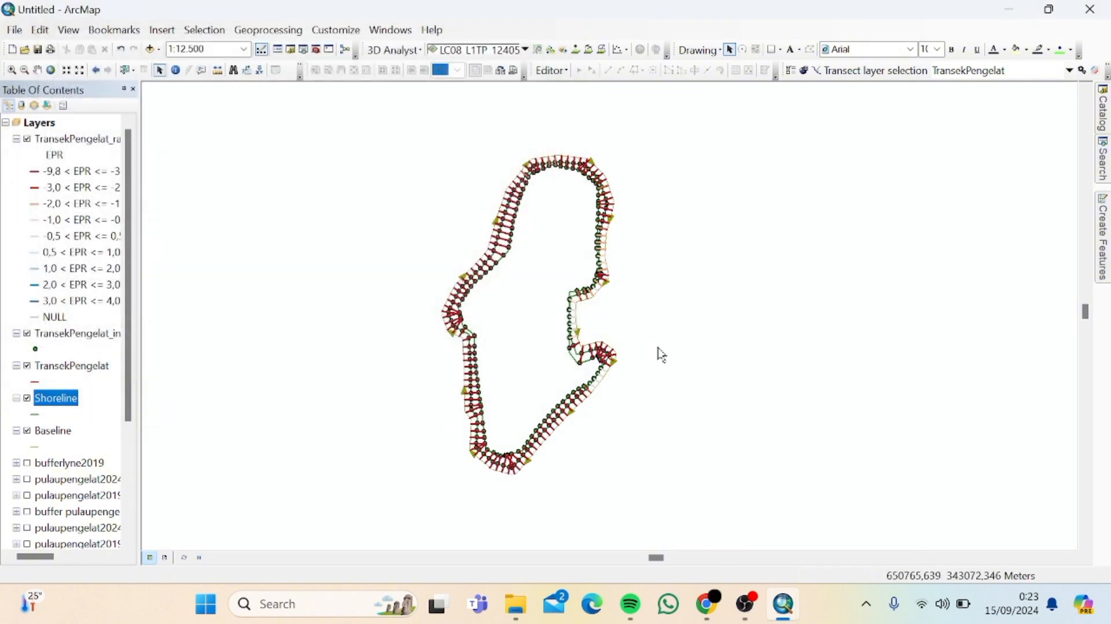
# Switch to the page layout and add the Imagery basemap beneath the shoreline change layers
pyautogui.click(168, 558)
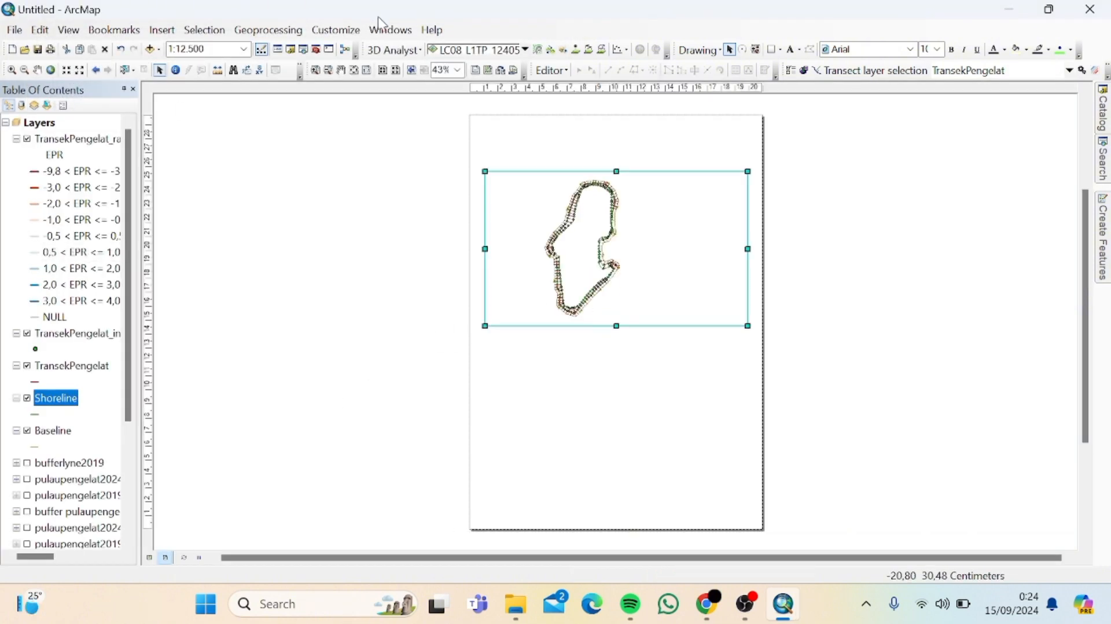
pyautogui.click(158, 50)
pyautogui.click(173, 66)
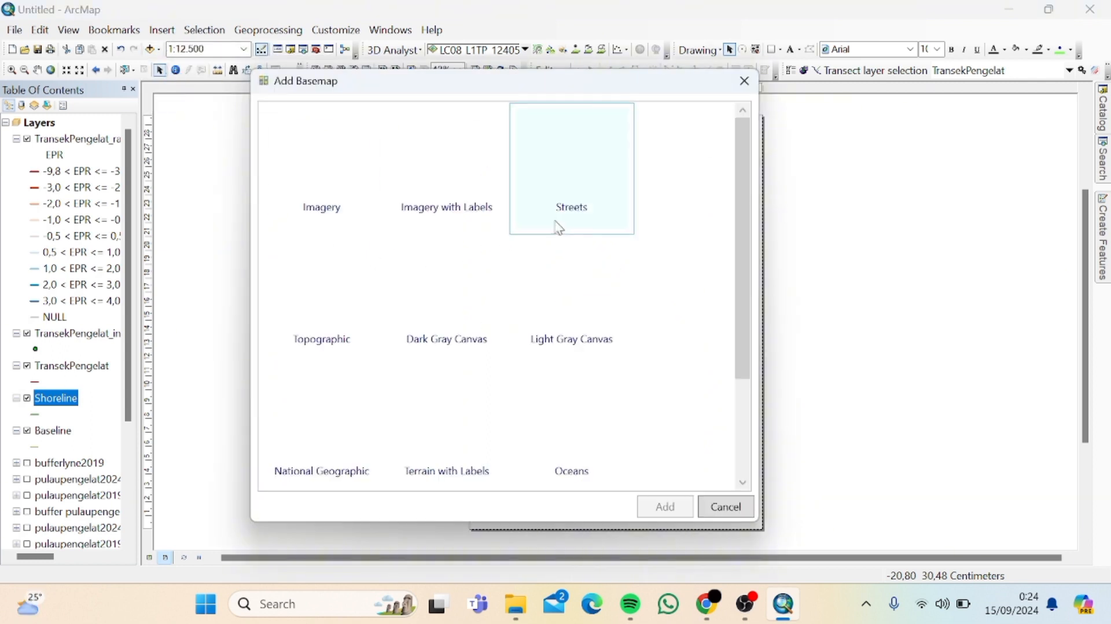
pyautogui.click(339, 185)
pyautogui.click(685, 507)
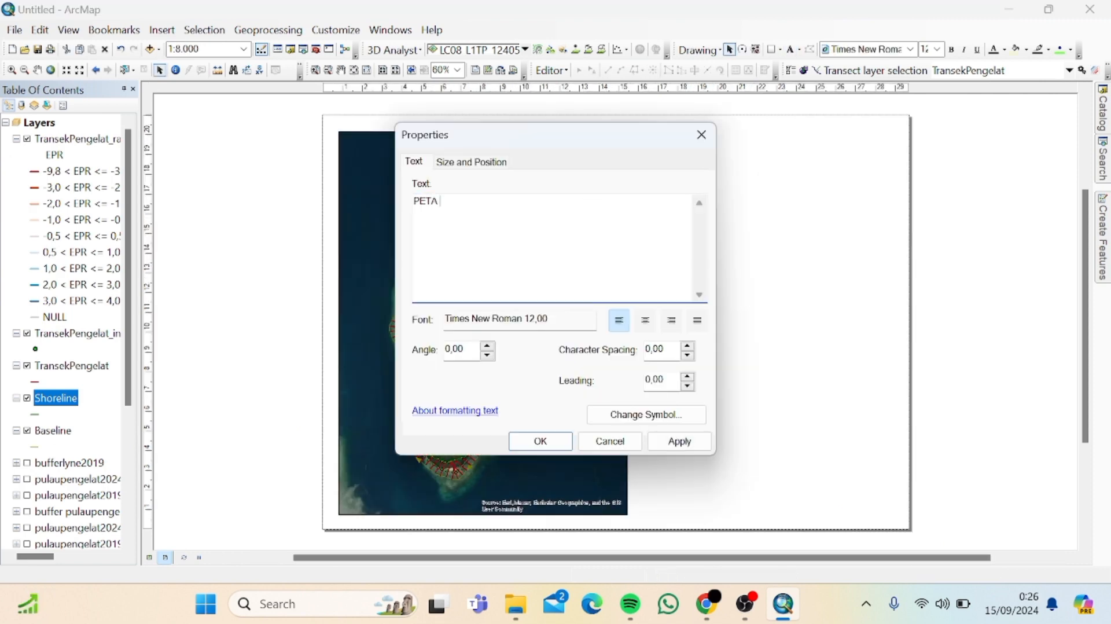
# Add the three-line layout title "PETA PERUBAHAN GARIS PANTAI DI PULAU PENGELAT, / KABUPATEN KEPULAUAN ANAMBAS / PROVINSI KEPULAUAN RIAU, INDONESIA"
pyautogui.write('PERUBAHAN GARIS PANTAI DI PULAU PENGELAT,')
pyautogui.press('Return')
pyautogui.write('KABUPATEN KEPULAUAN ANAMBAS')
pyautogui.press('Return')
pyautogui.write('PROVINSI KEPULAUAN RIAU, INDONESIA')
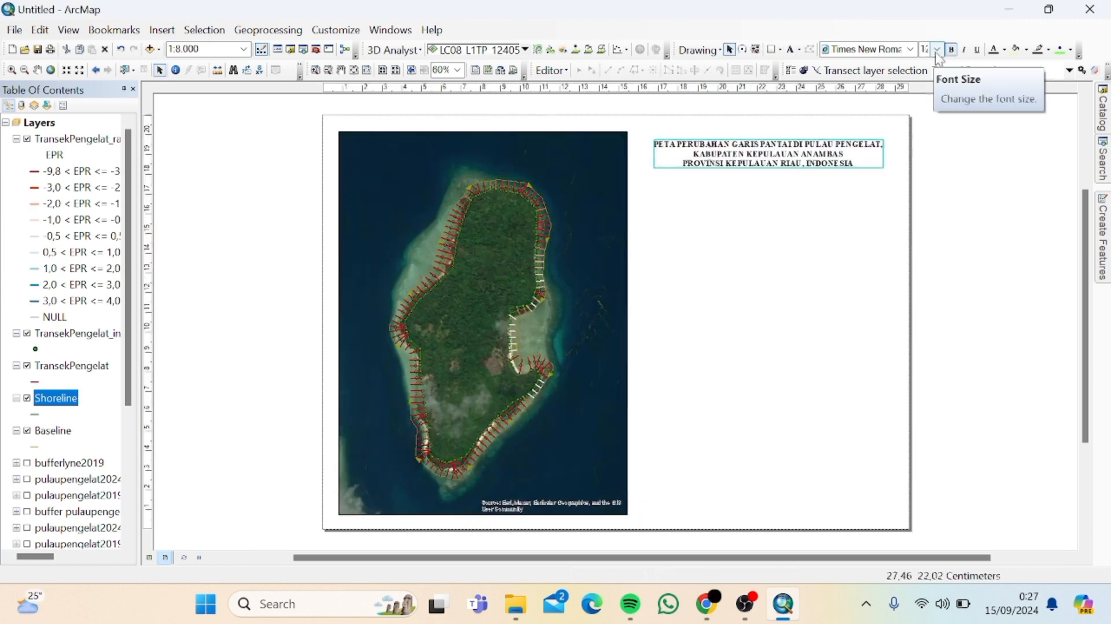